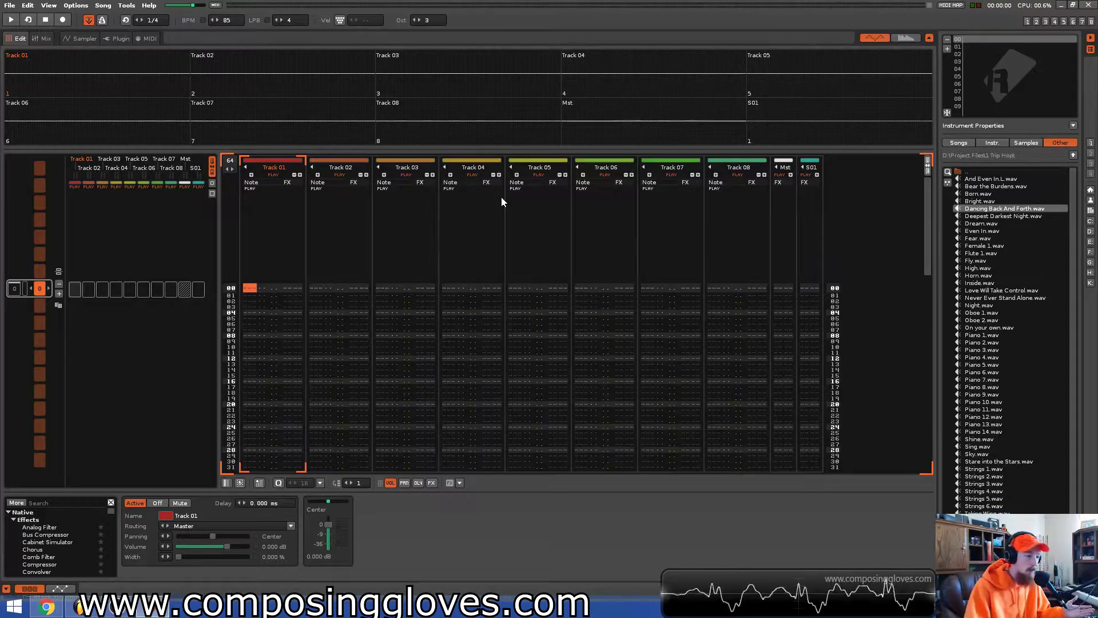
Hide the pattern matrix, and check the spectrum view before returning to the track scopes.
left_click(211, 167)
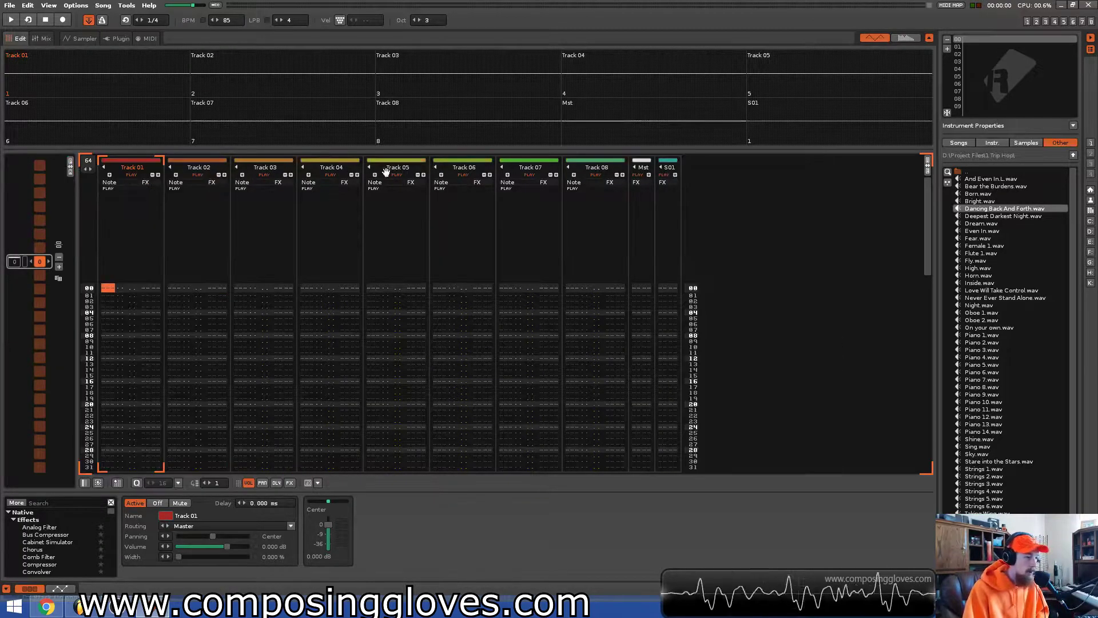
left_click(904, 38)
left_click(878, 39)
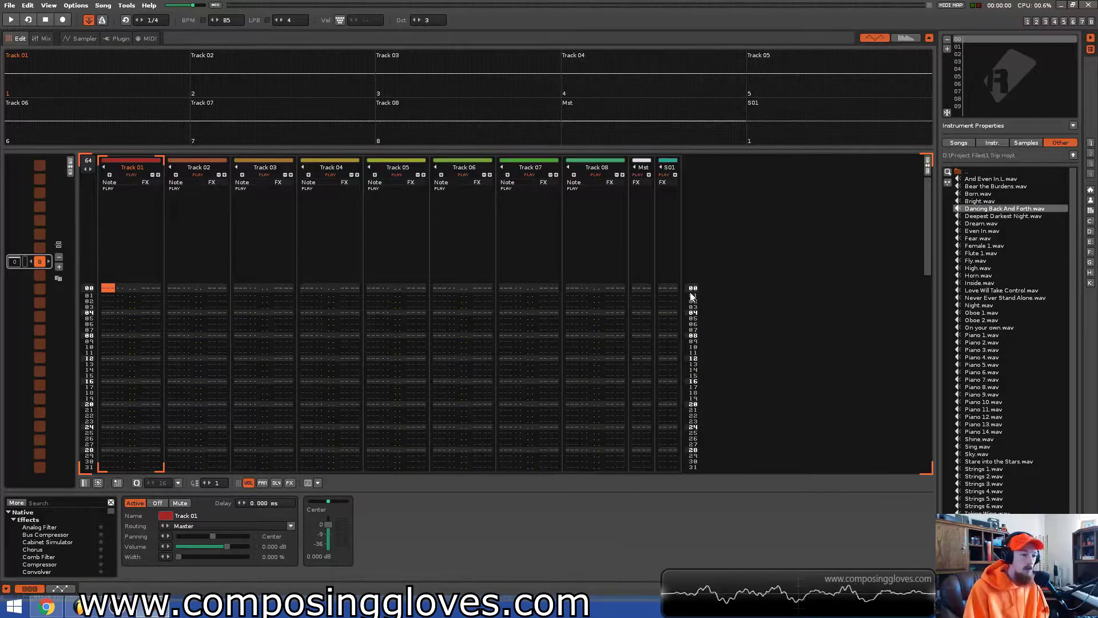
Play the pattern briefly, and compare the mixer view with the pattern editor, ending in the pattern editor.
key("space")
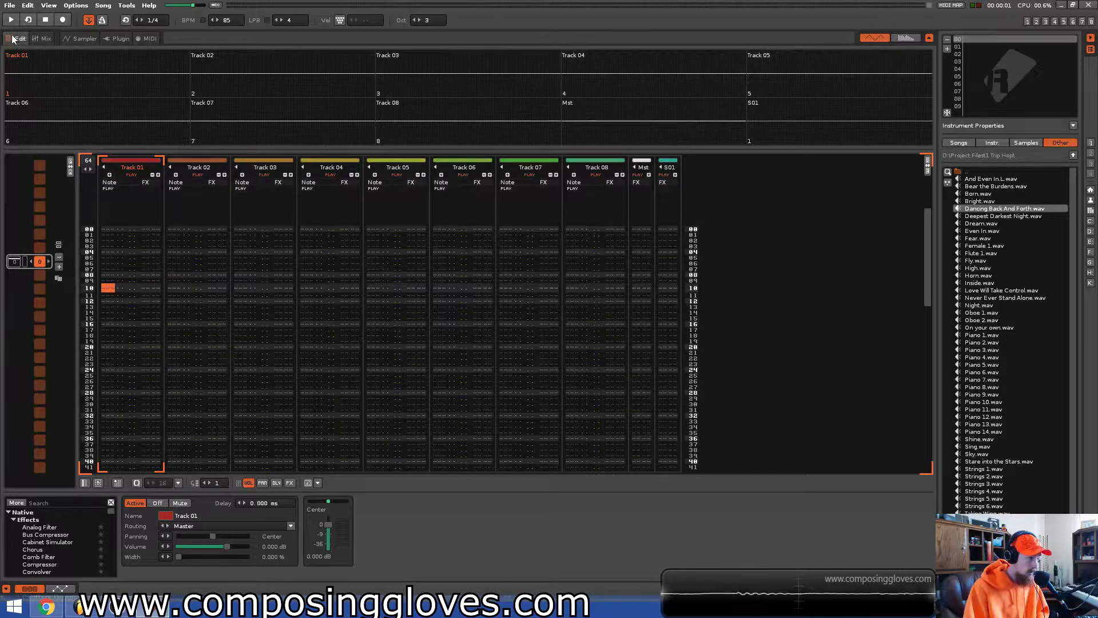
left_click(43, 39)
left_click(18, 39)
left_click(44, 39)
left_click(18, 39)
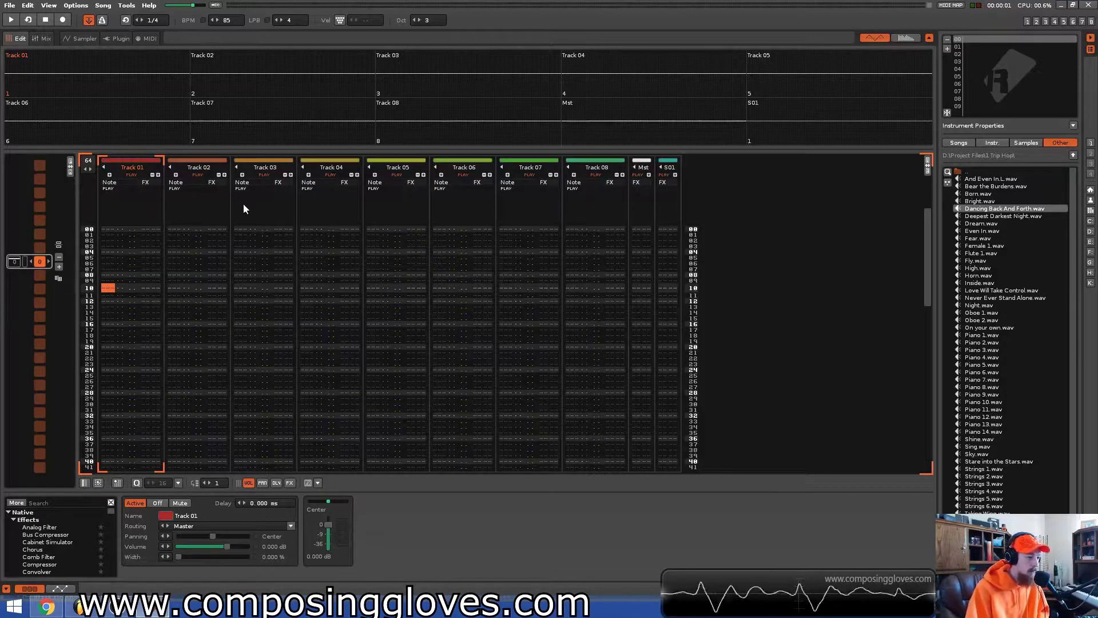
Select the master and send tracks in the pattern editor, and return to Track 01.
left_click(585, 194)
left_click(664, 196)
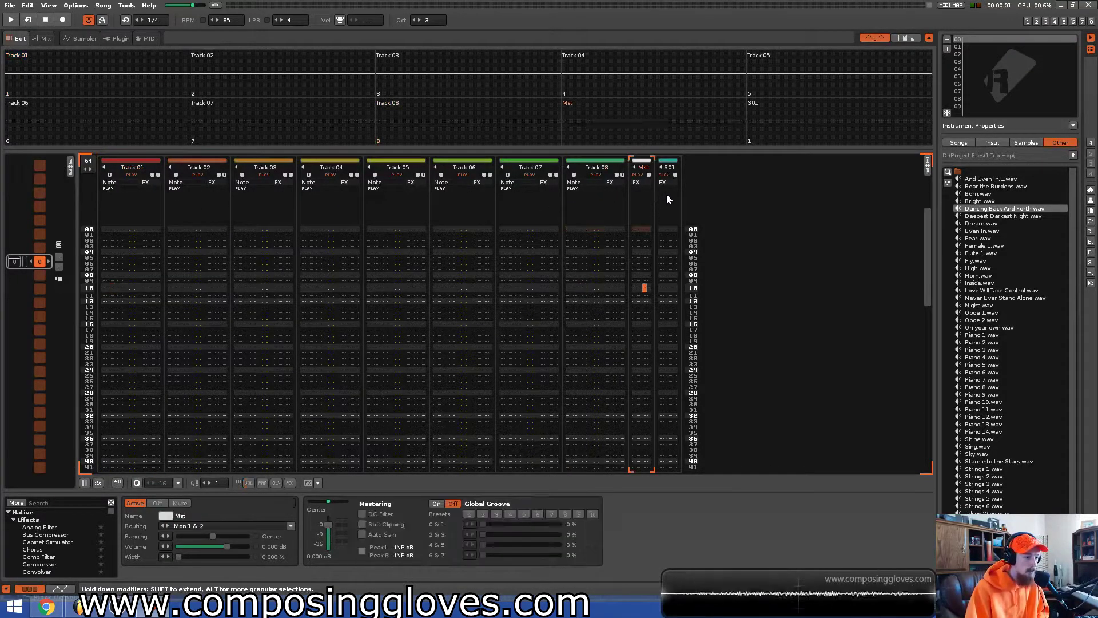
left_click(128, 221)
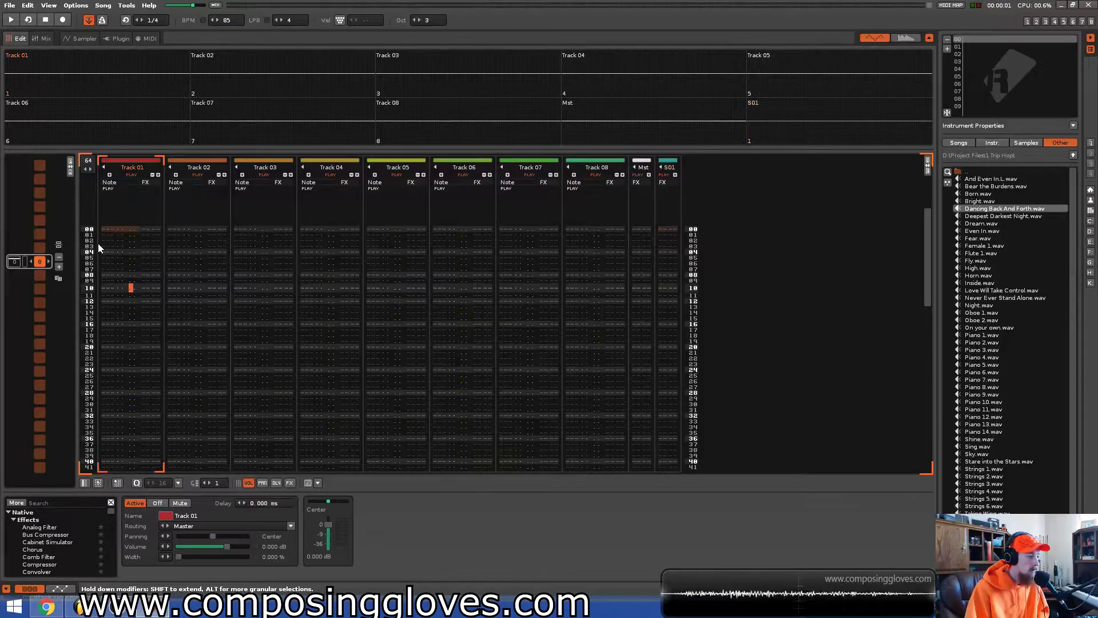
Select line 00 across all tracks, and look through the pattern's lines down and back to the start.
left_click(87, 230)
scroll(89, 225, "down", 3)
scroll(91, 232, "down", 10)
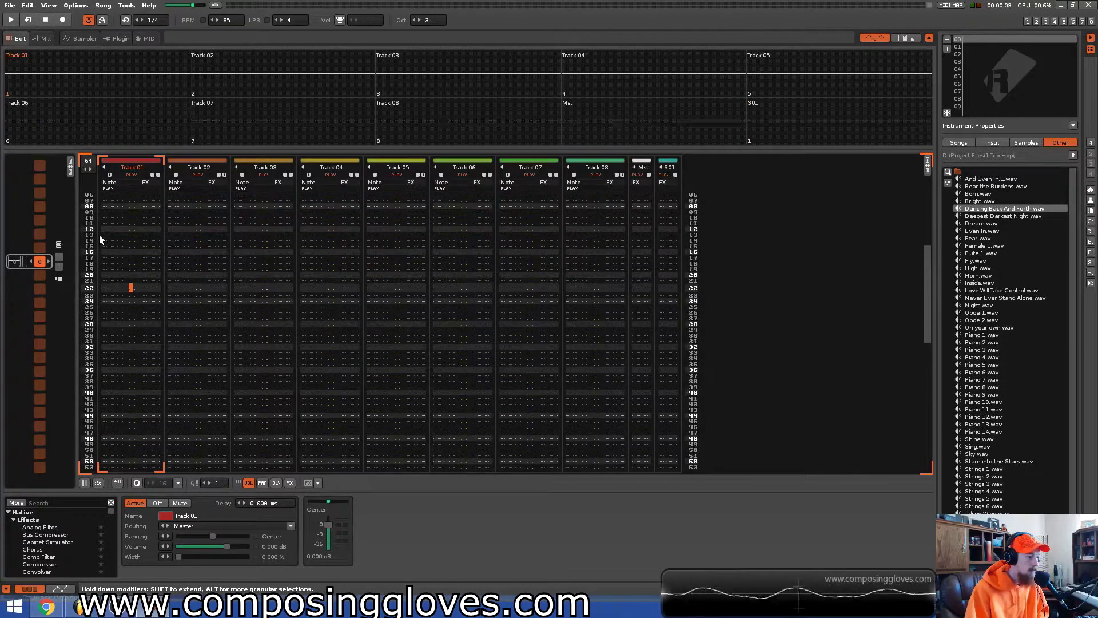
scroll(97, 254, "up", 11)
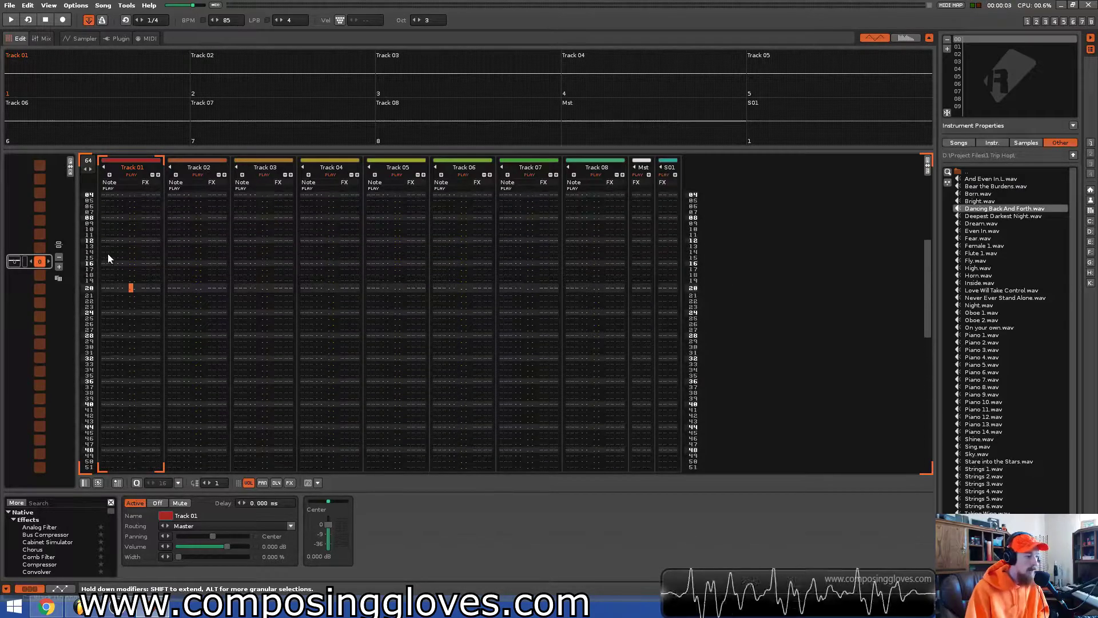
scroll(132, 260, "up", 6)
scroll(127, 280, "up", 1)
scroll(132, 283, "down", 15)
scroll(138, 284, "up", 15)
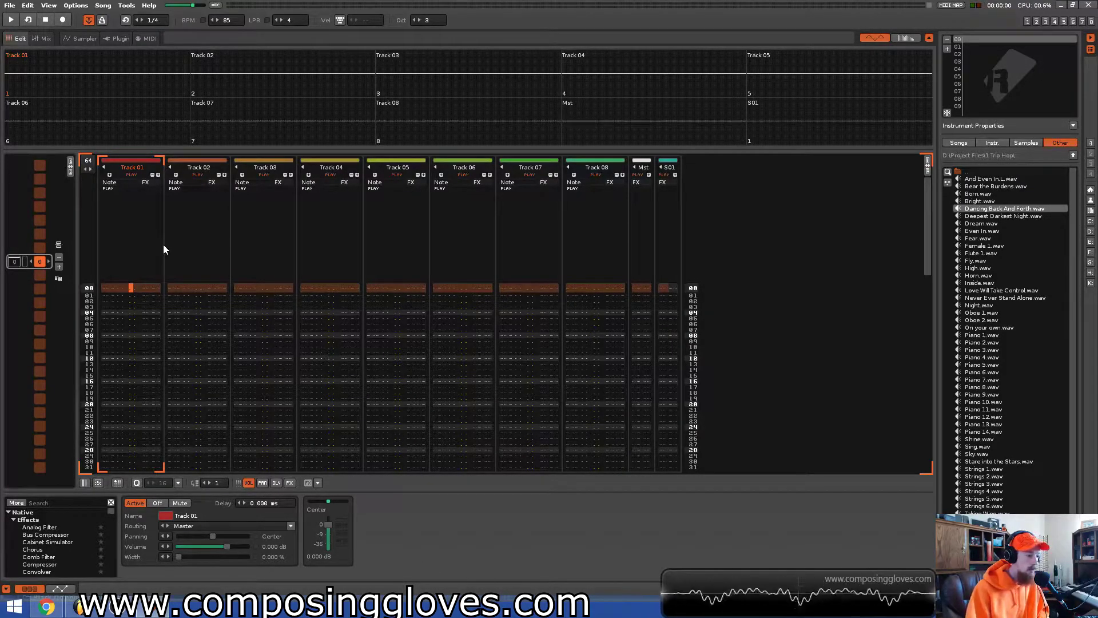
Place the cursor in Track 01's note column at line 00, and start and stop playback of the pattern several times.
left_click(110, 290)
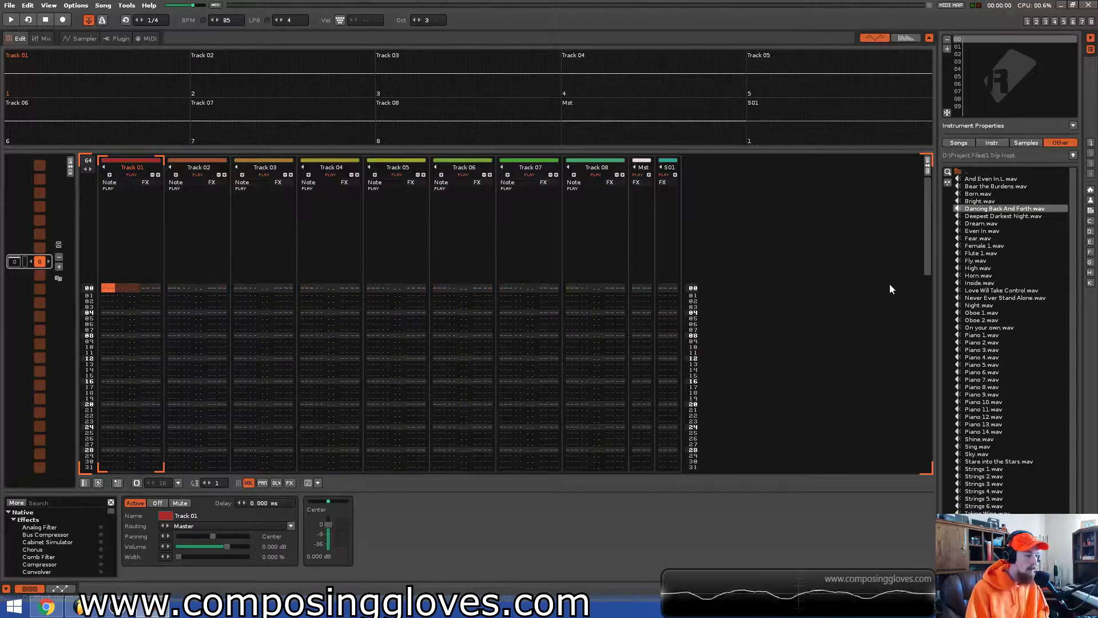
key("space")
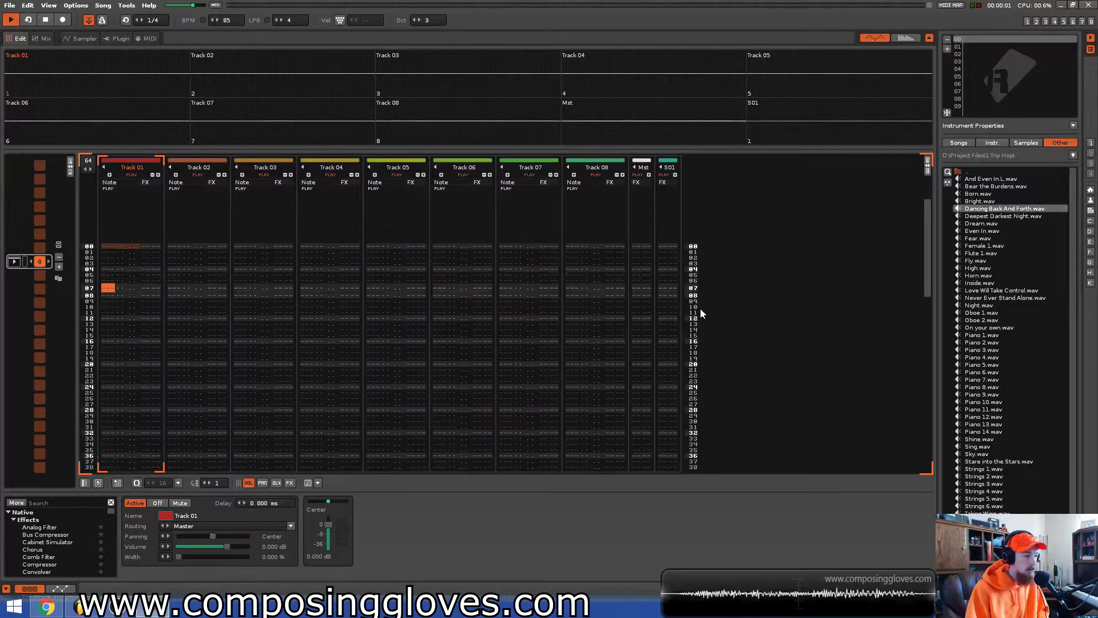
key("space")
key("space")
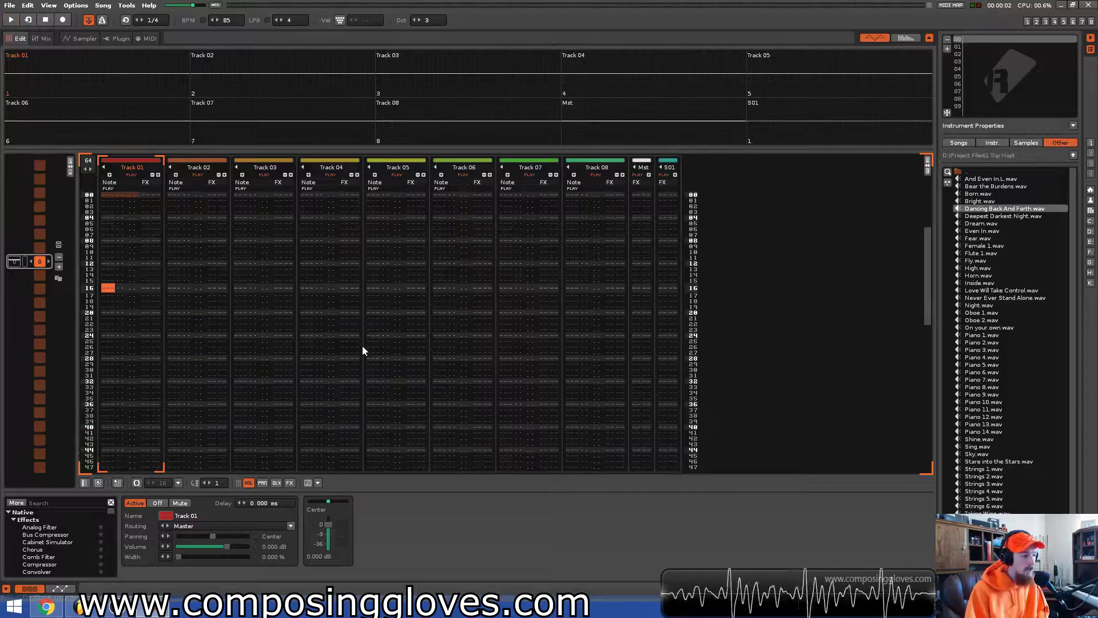
key("space")
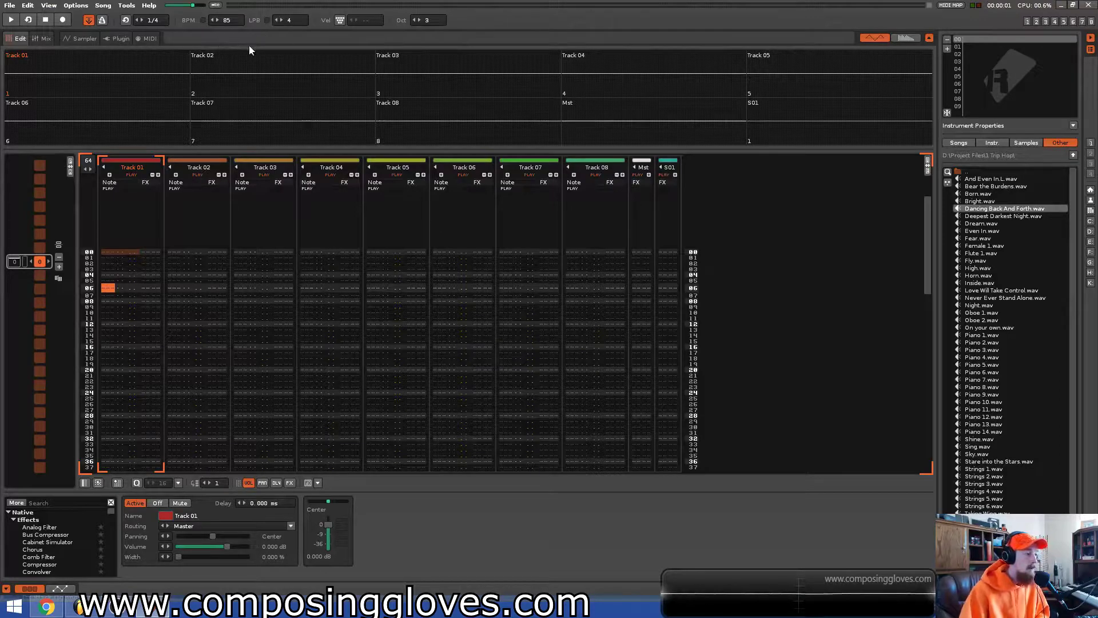
key("space")
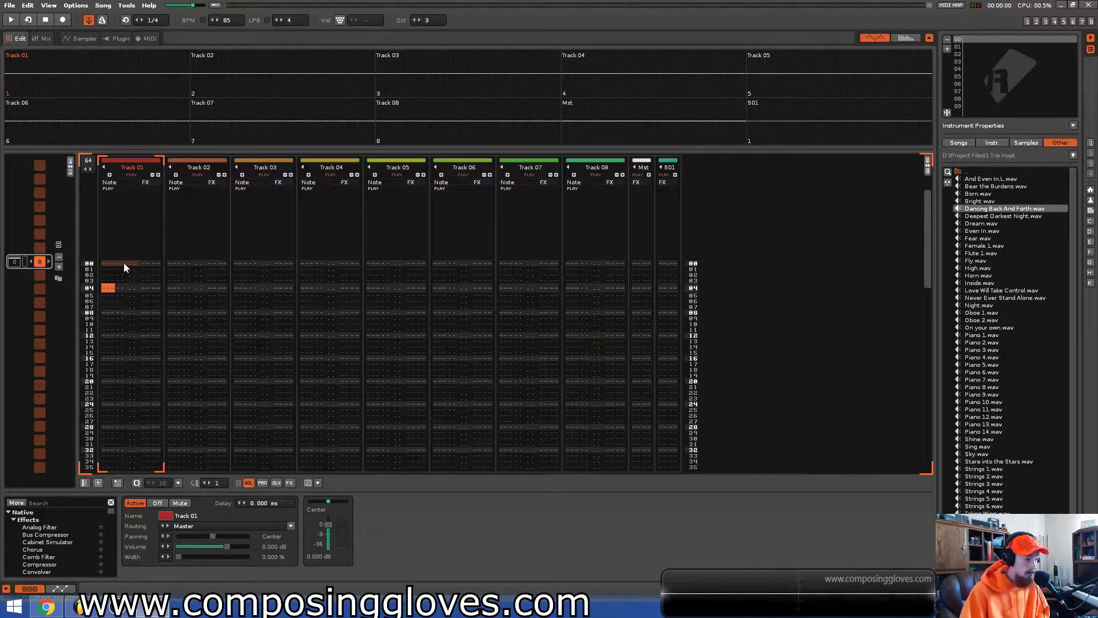
Return to line 00, play the first few lines of the pattern, and go back to its first line.
scroll(110, 266, "up", 4)
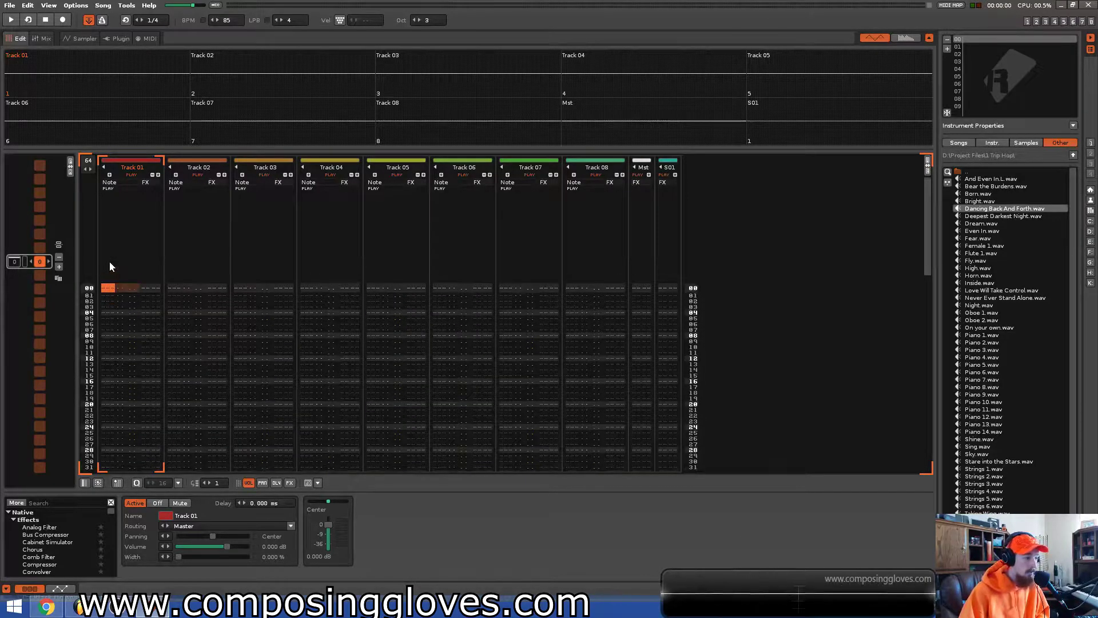
key("space")
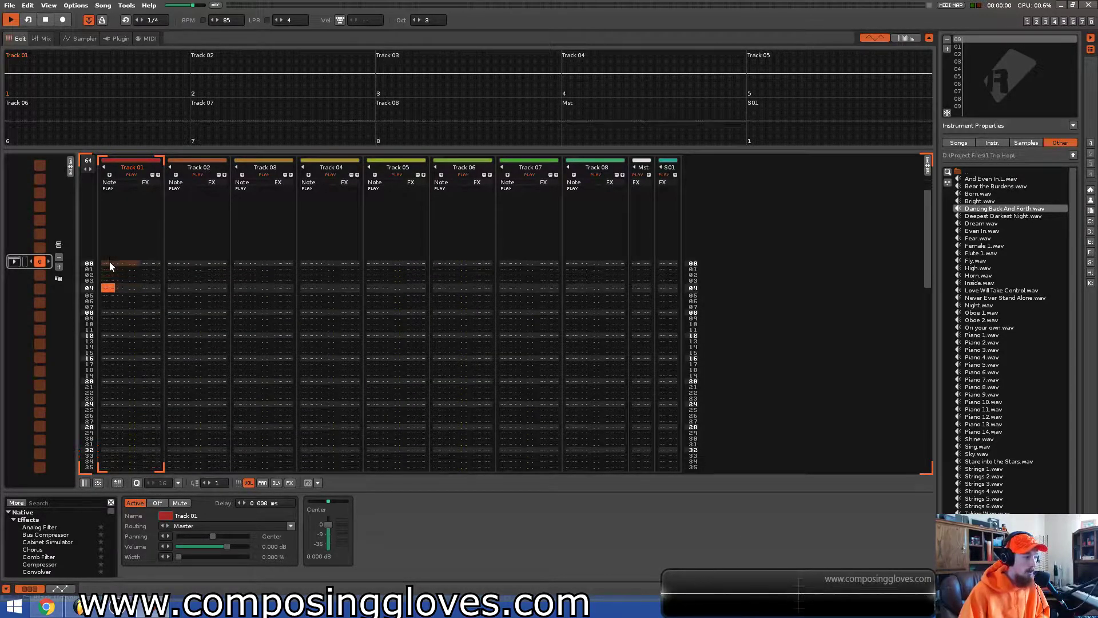
key("space")
key("Home")
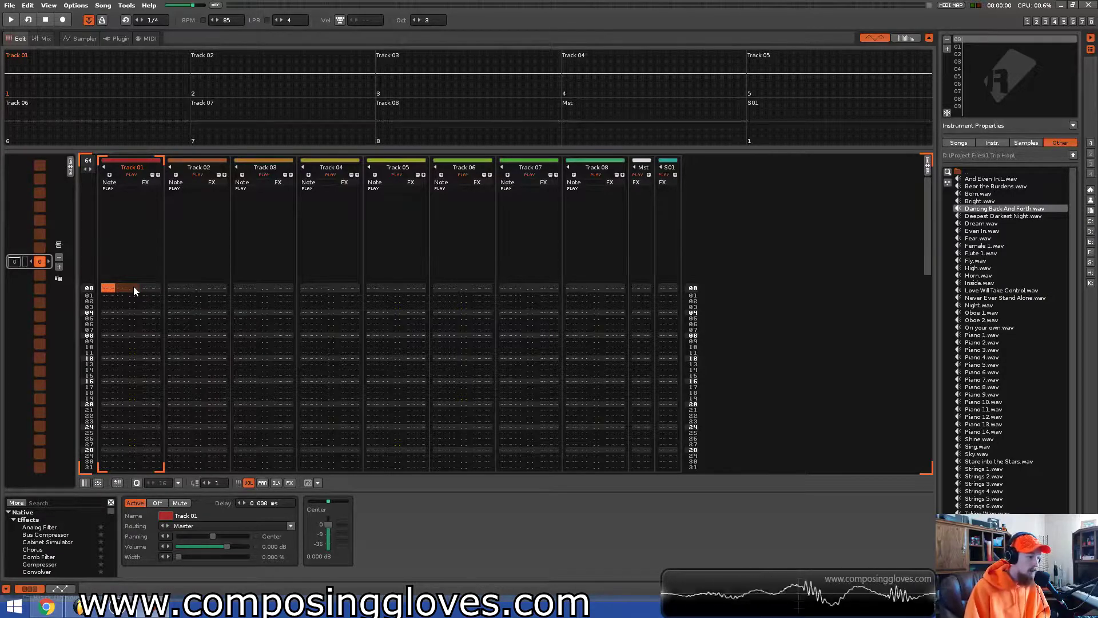
Move the cursor line by line down Track 01 to examine the line subdivisions of each beat.
key("Down")
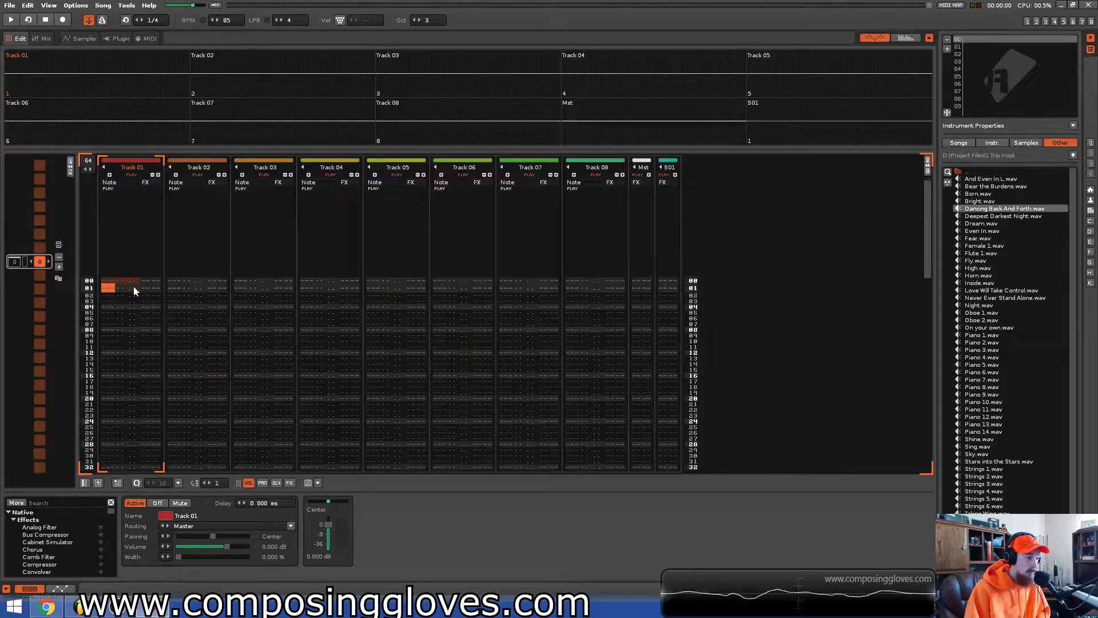
key("Up")
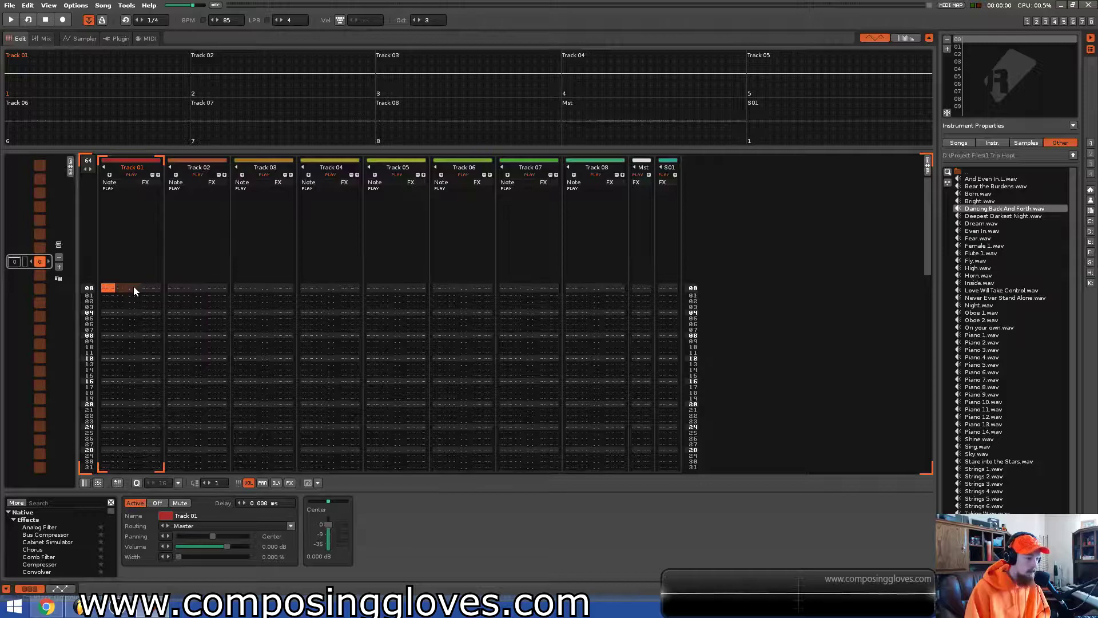
key("Down")
key("Down")
key("Down")
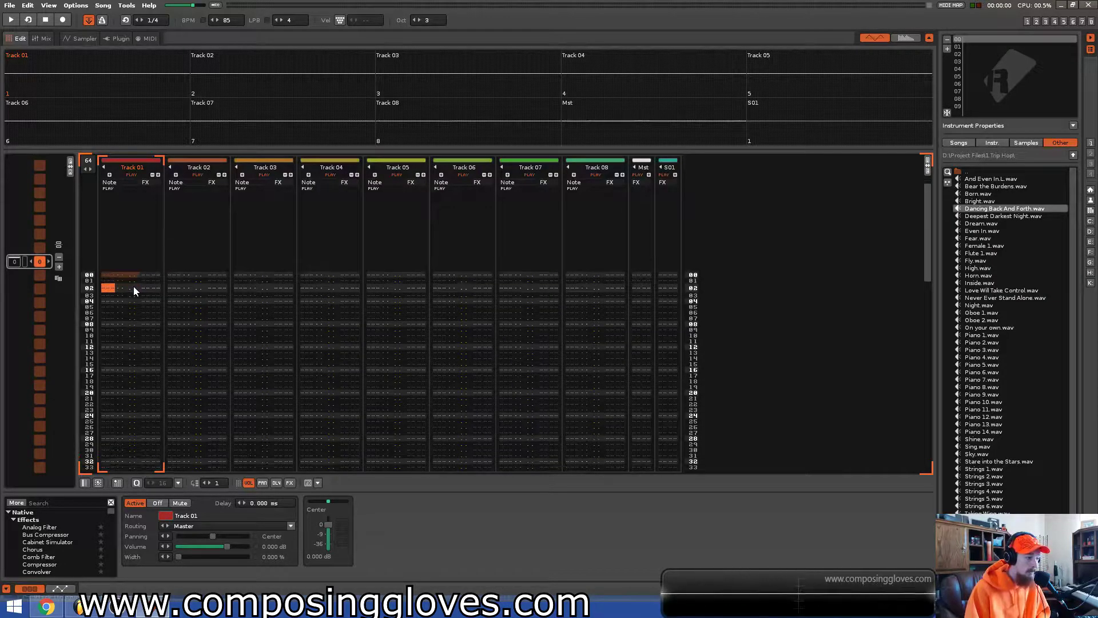
key("Down")
key("Down")
key("Down")
key("Down")
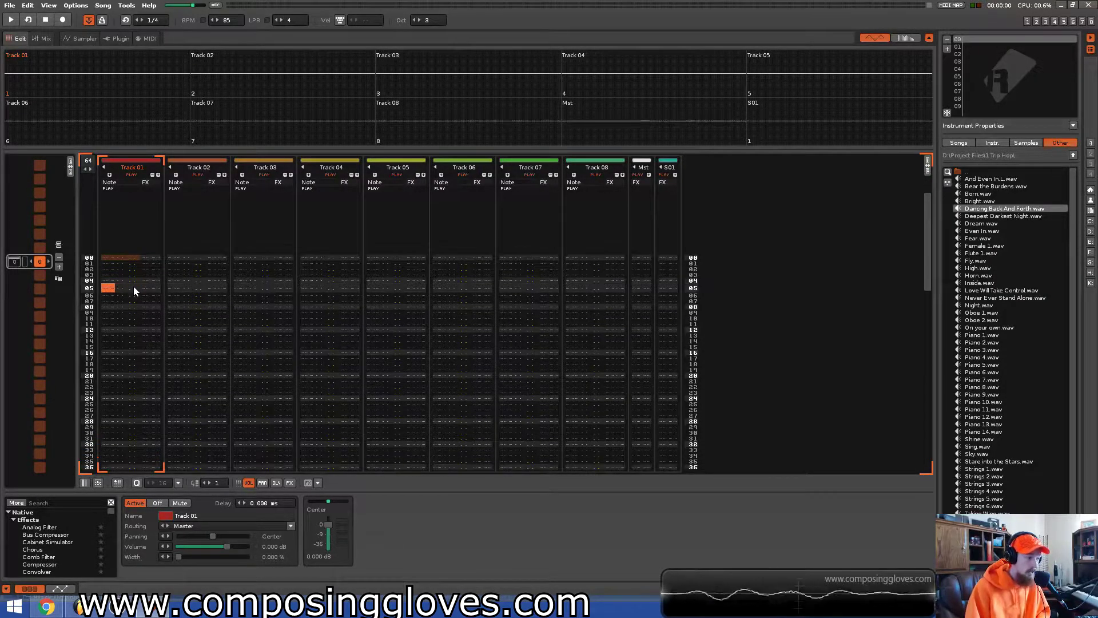
key("Down")
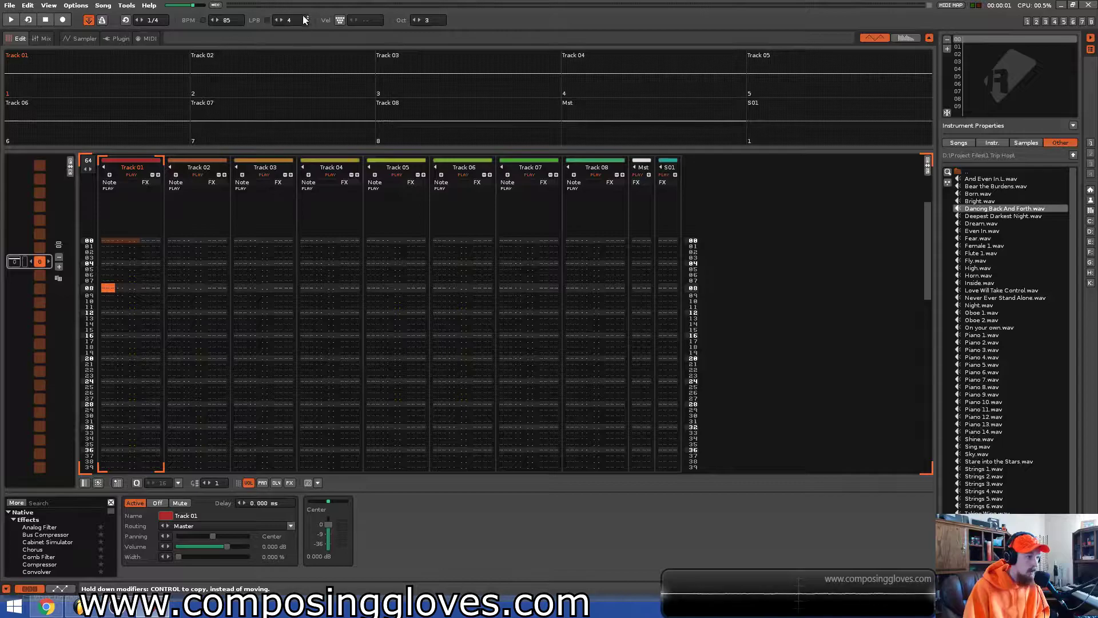
Try 8 lines per beat while marking the first lines of Track 01, and restore 4 lines per beat.
left_click_drag(298, 23, 297, 12)
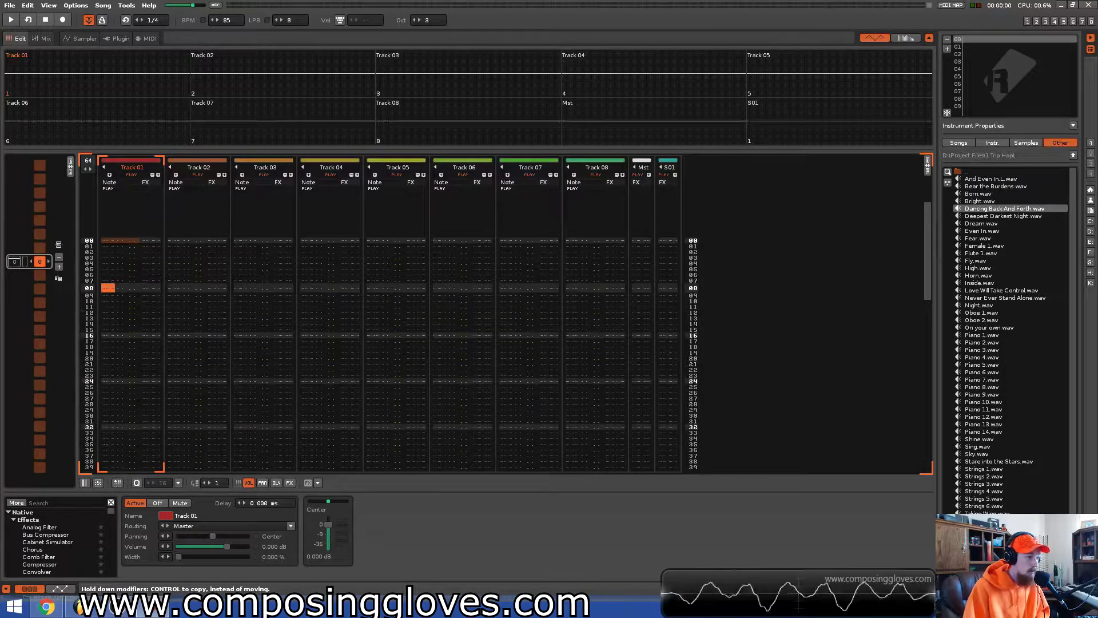
left_click_drag(112, 242, 111, 267)
left_click_drag(297, 23, 297, 33)
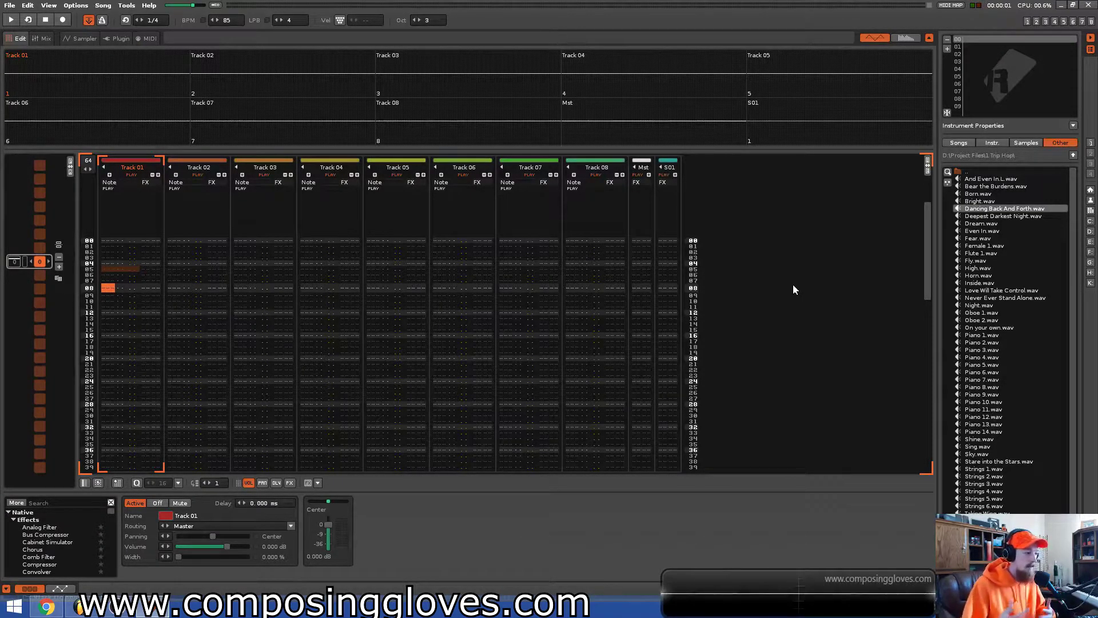
Mark a few of Track 01's opening lines, and play the pattern to follow the beats.
mouse_move(122, 251)
left_mouse_down()
mouse_move(105, 241)
mouse_move(112, 267)
left_mouse_up()
left_click(112, 266)
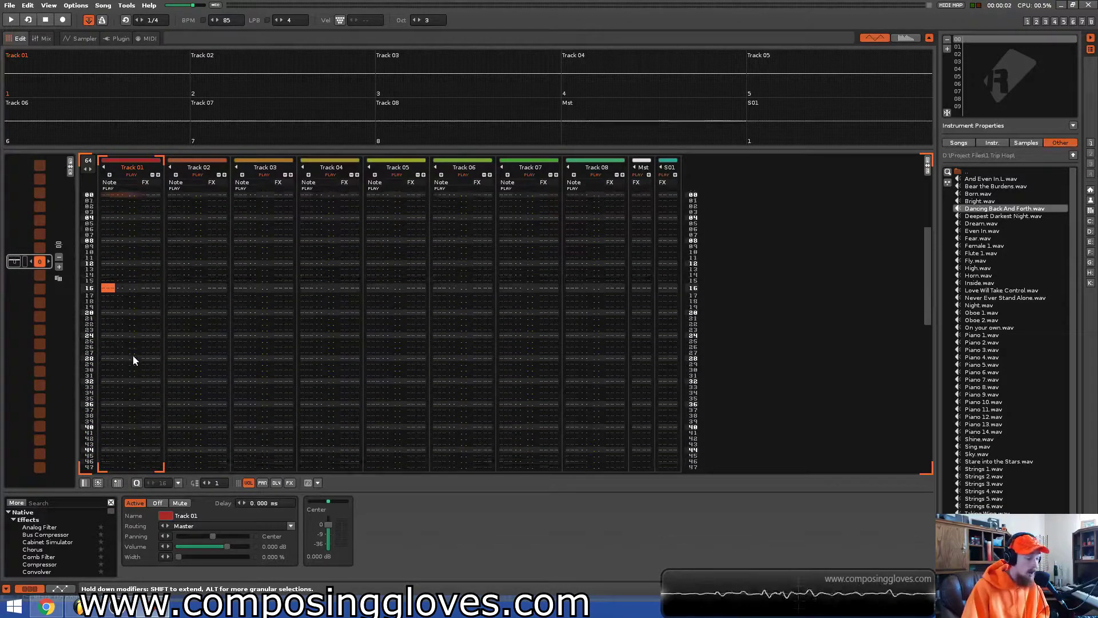
key("space")
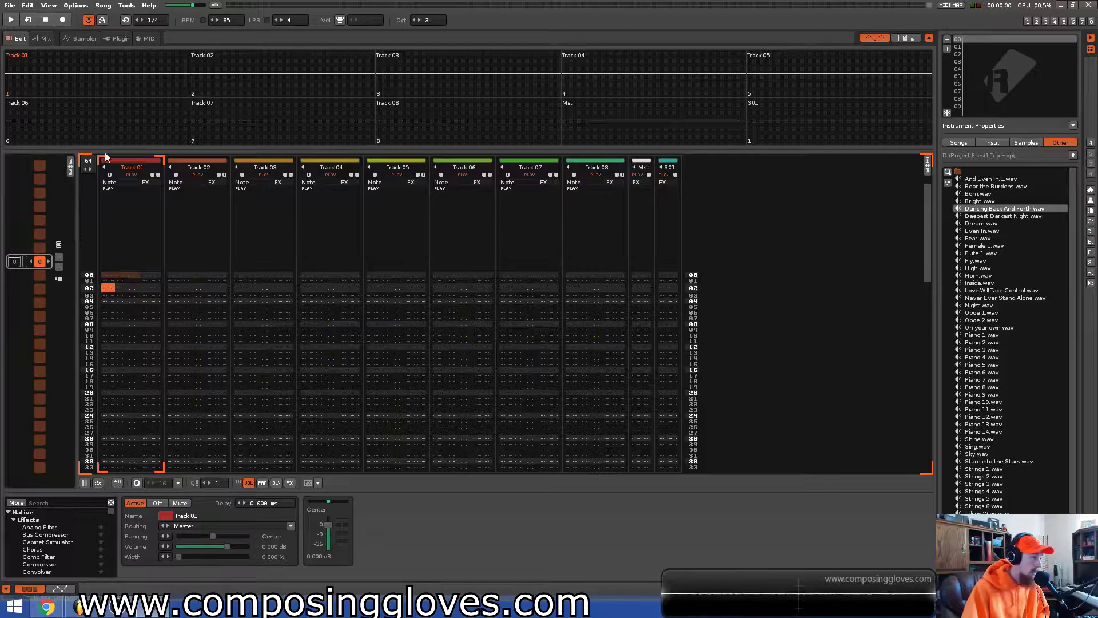
Set the pattern length to 128 lines and play the lengthened pattern.
left_click(89, 161)
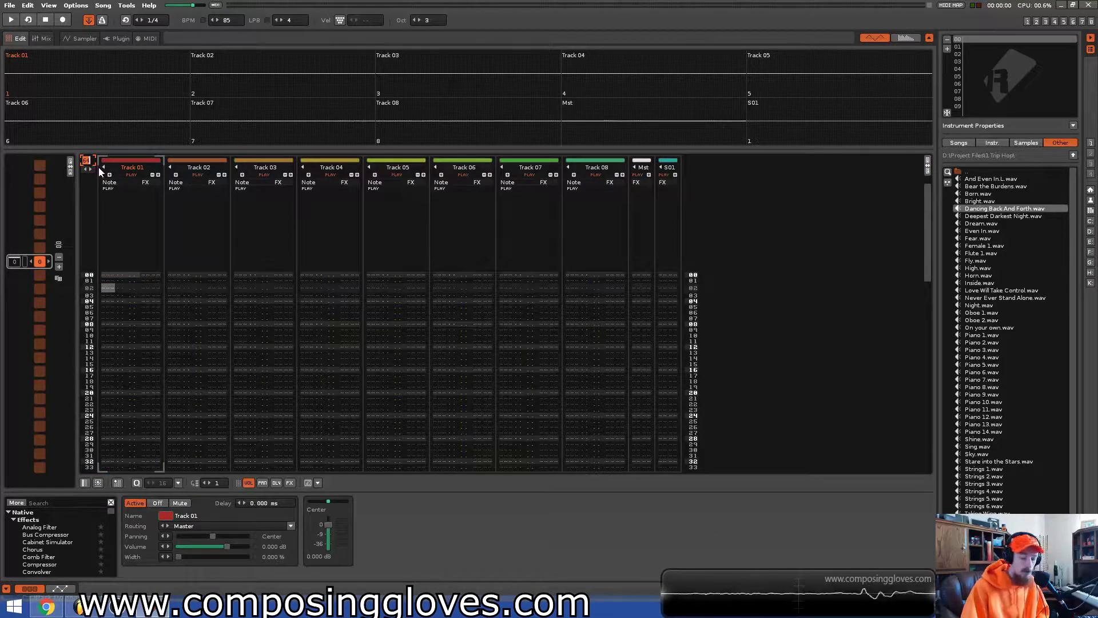
type("128")
key("Return")
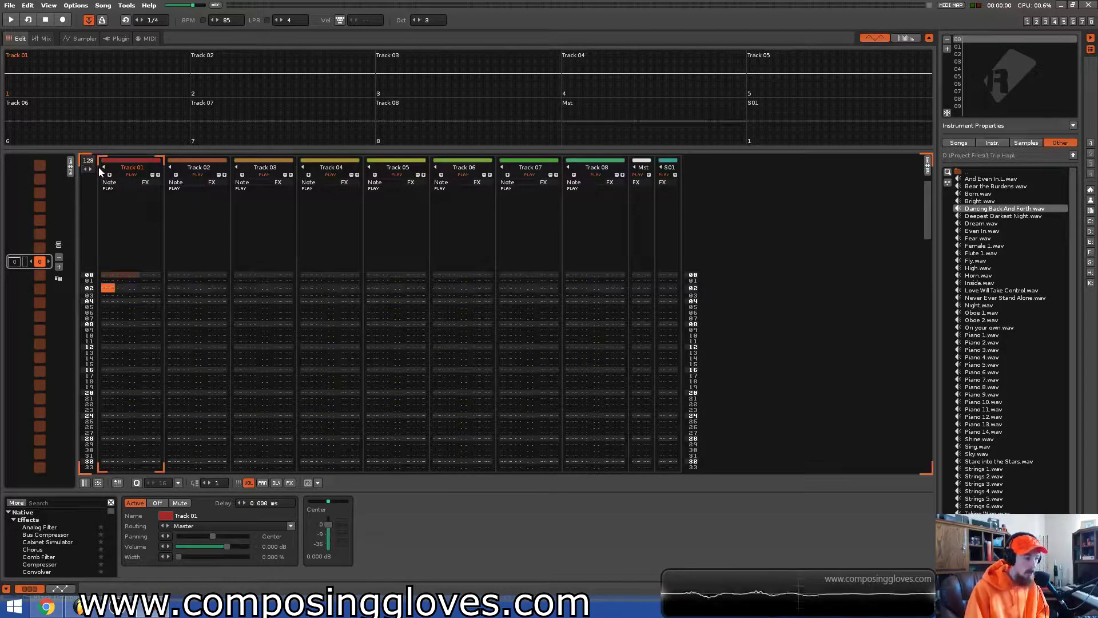
key("space")
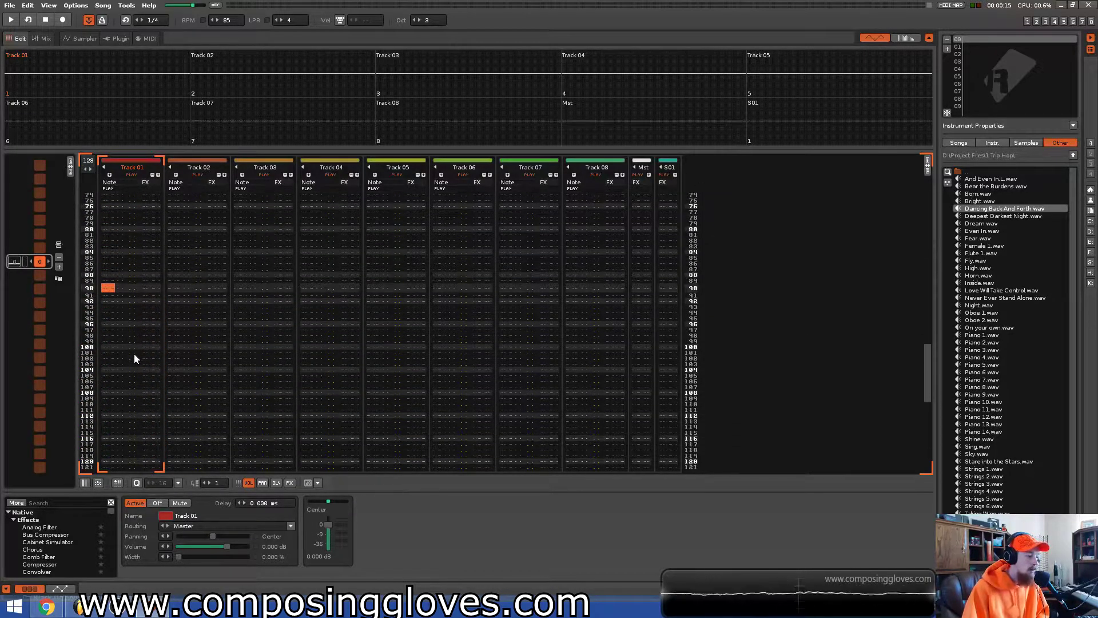
Examine the lengthened pattern's lines, and insert a new pattern after it in the pattern sequence.
left_click(85, 409)
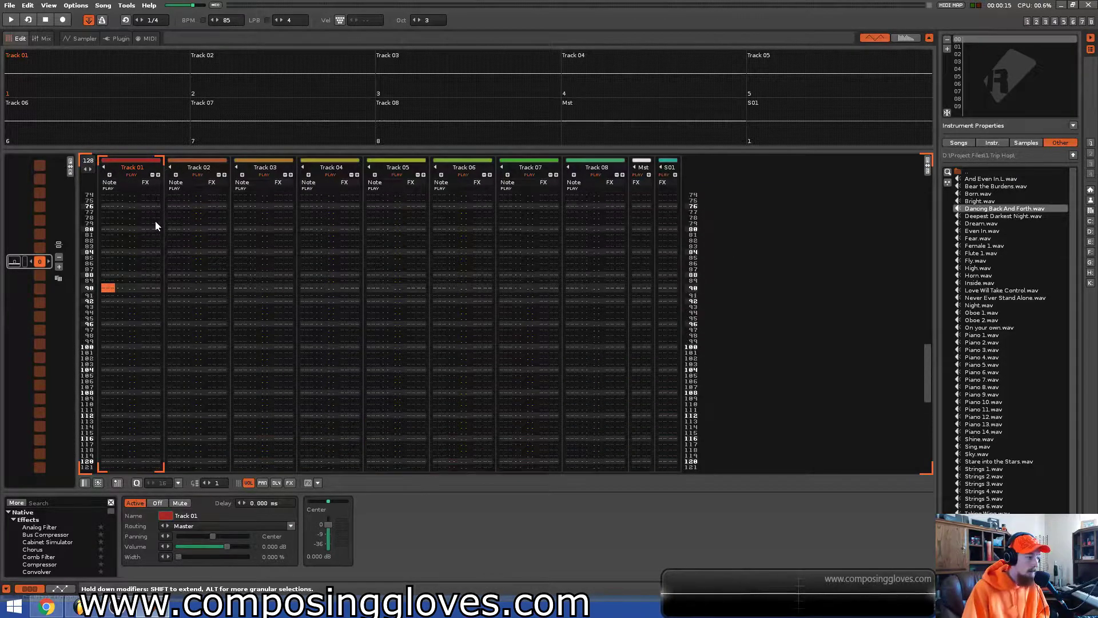
scroll(158, 221, "up", 10)
left_click(59, 268)
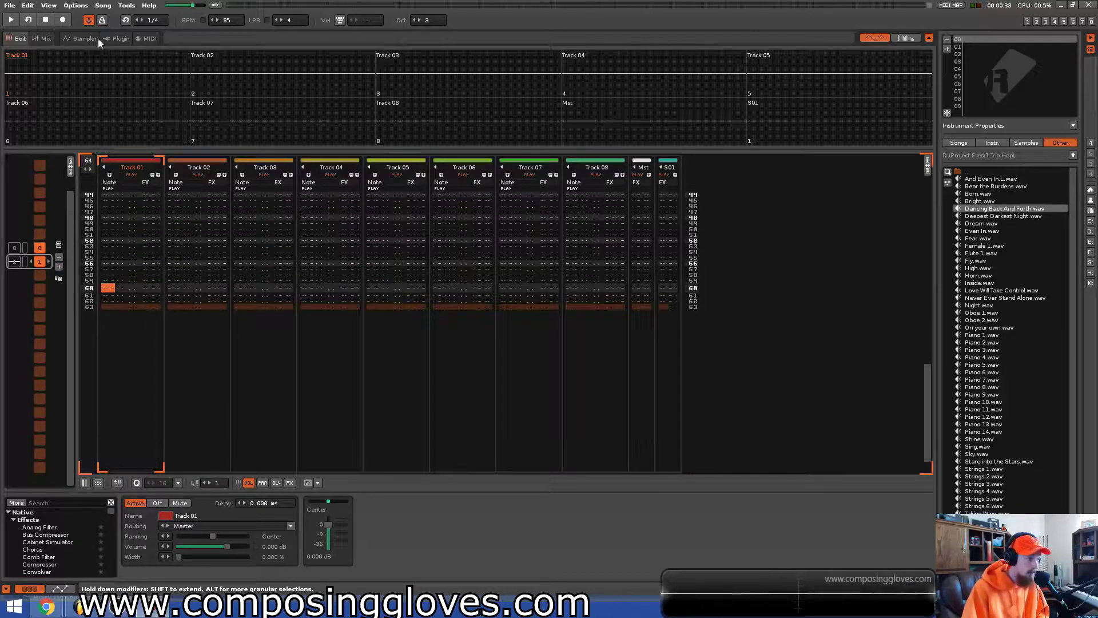
left_click(104, 6)
left_click(149, 5)
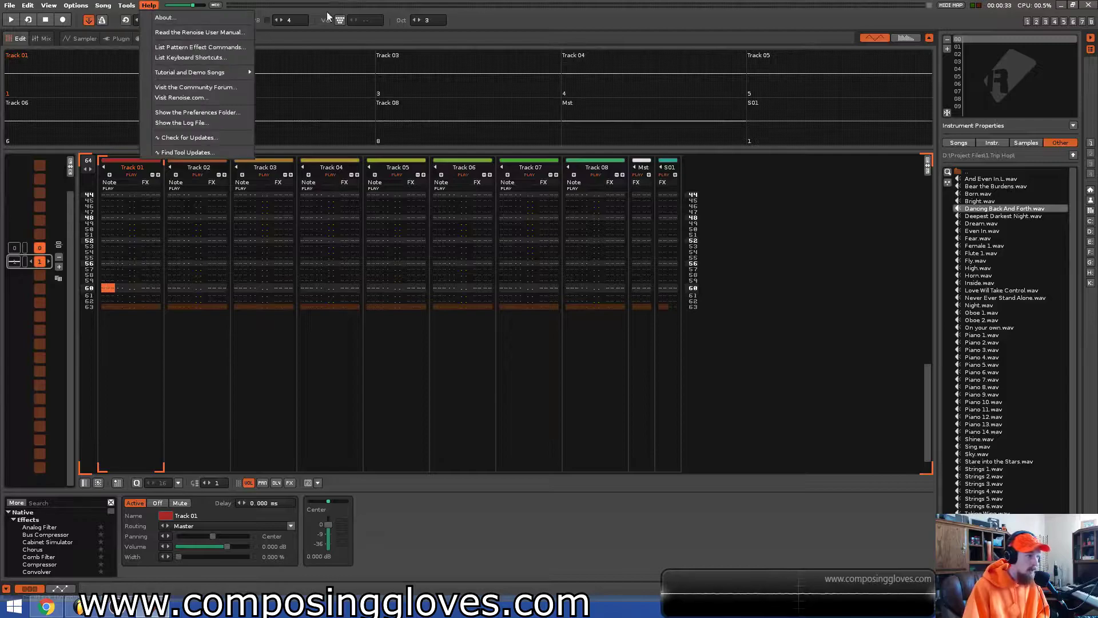
left_click(770, 240)
Look through the lines of the new second pattern, from its start towards its end.
scroll(406, 296, "up", 10)
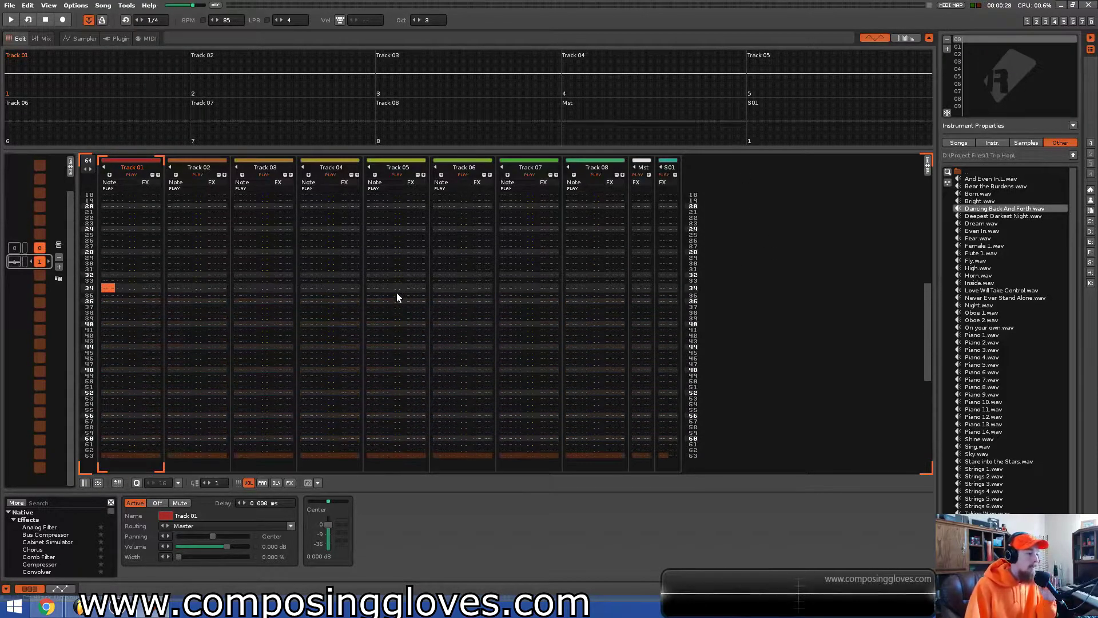
scroll(143, 252, "up", 5)
left_click_drag(107, 277, 111, 282)
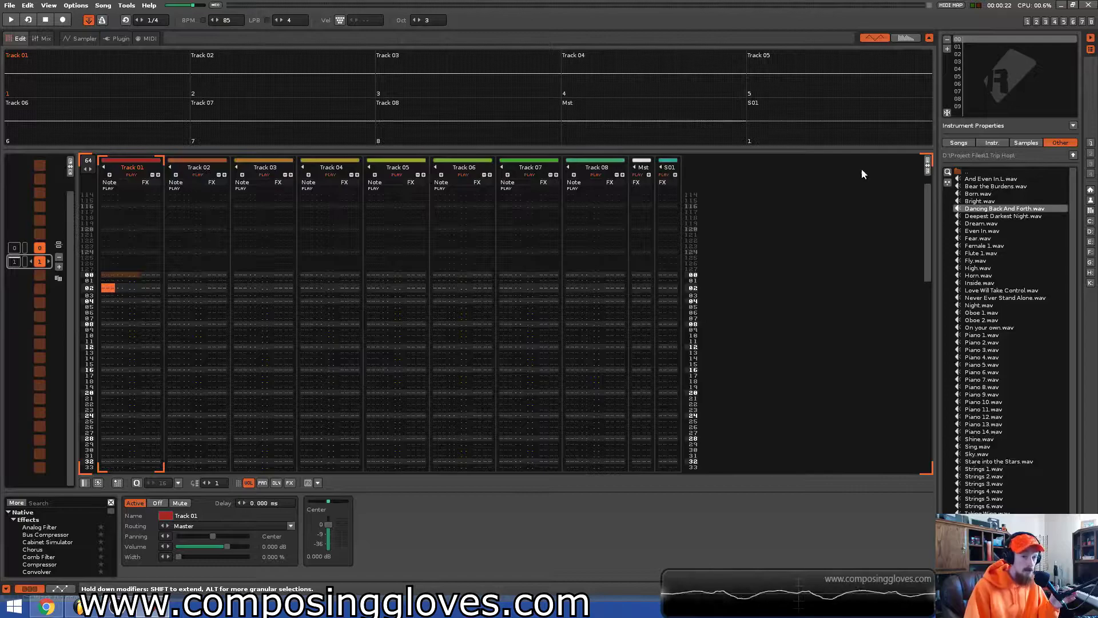
scroll(151, 259, "down", 9)
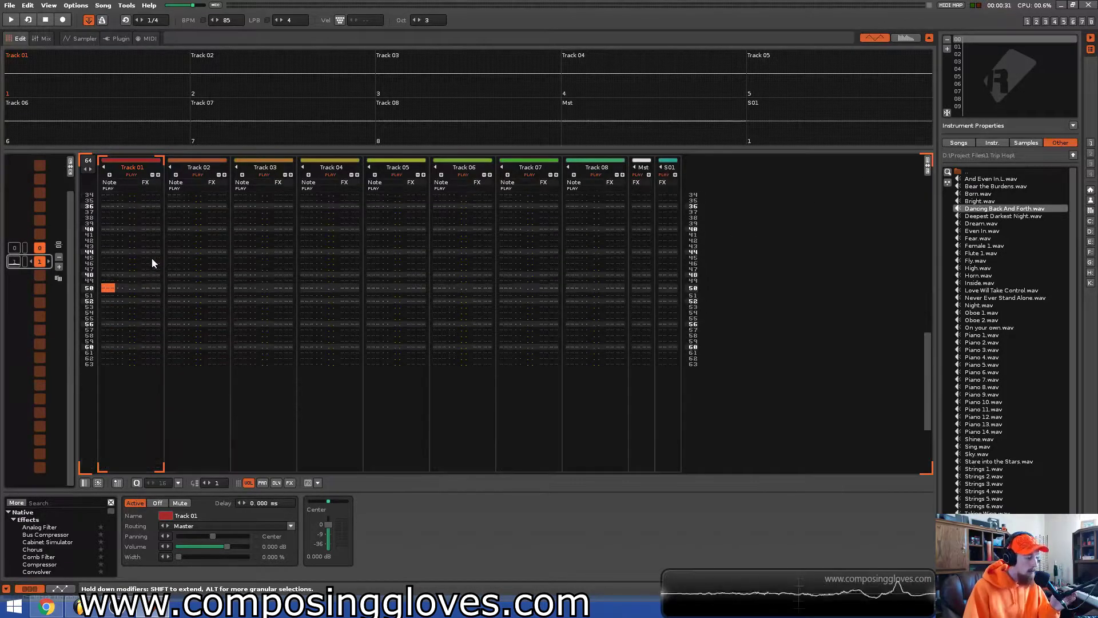
Return to the start of the first pattern, and extend Track 01 to three note columns.
scroll(53, 349, "up", 1)
scroll(122, 222, "down", 20)
scroll(122, 222, "down", 2)
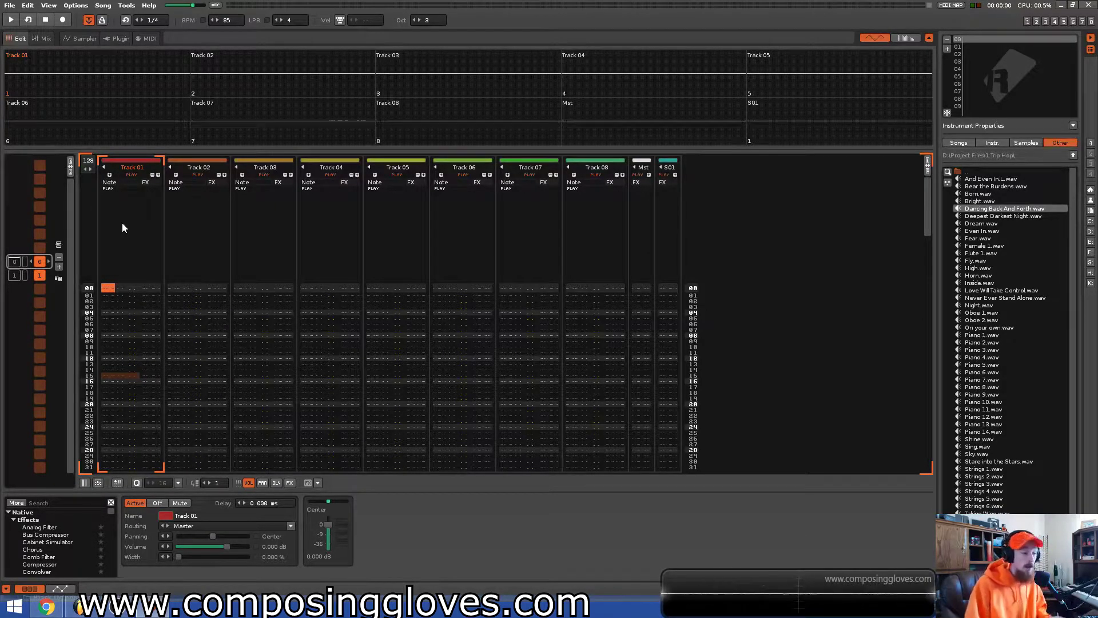
key("ctrl+shift+Right")
key("ctrl+shift+Right")
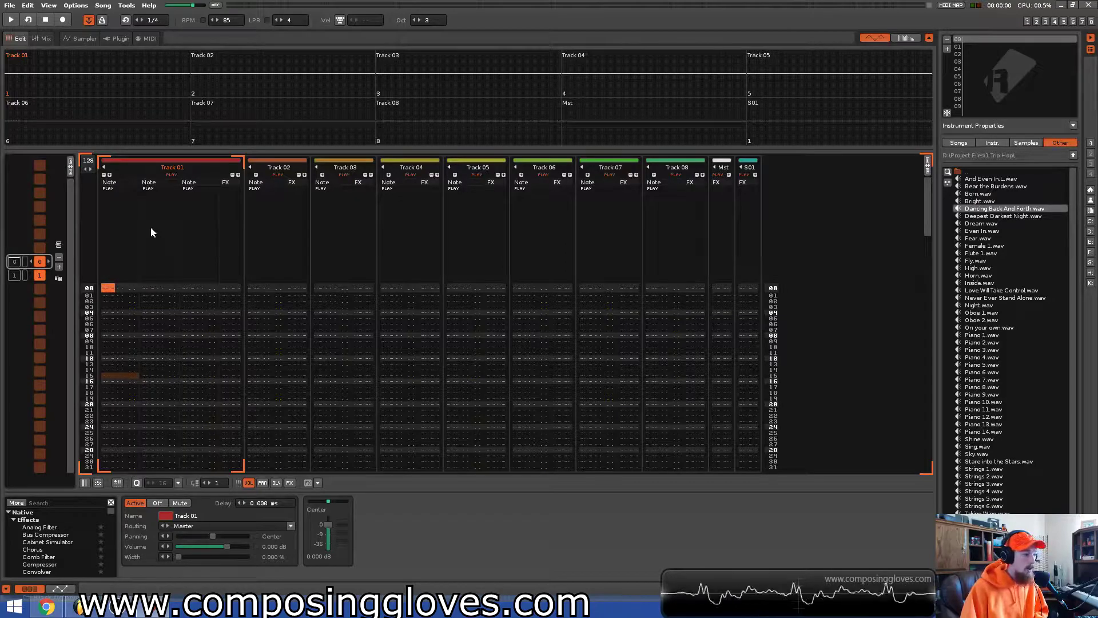
Toggle Track 01's additional note columns off and on, and leave the track with a single note column.
key("ctrl+shift+Left")
key("ctrl+shift+Left")
key("ctrl+shift+Right")
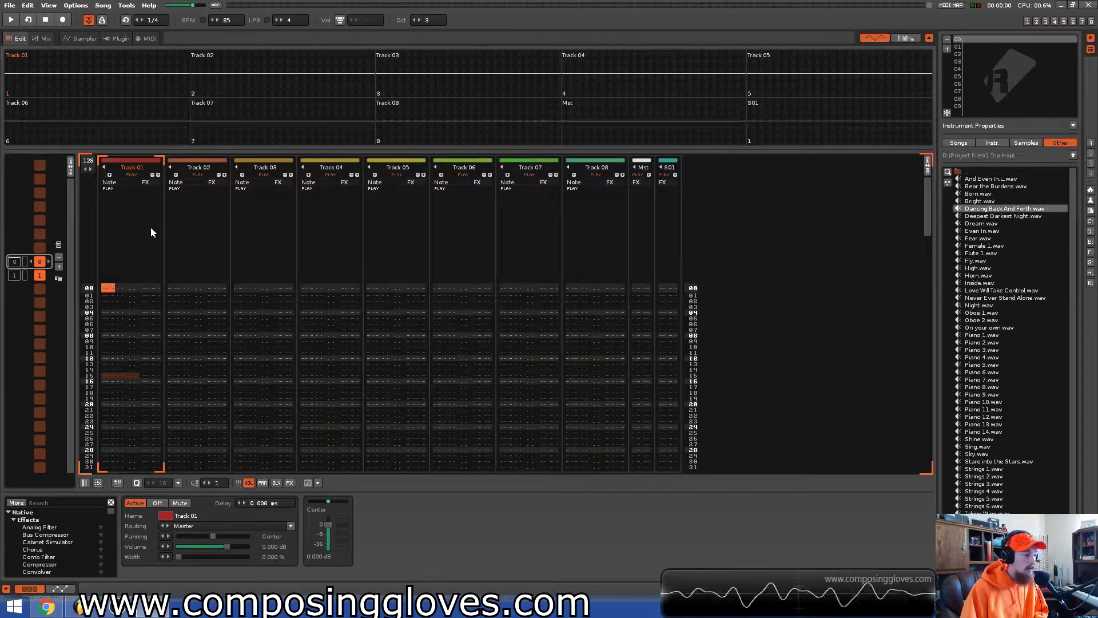
key("ctrl+shift+Left")
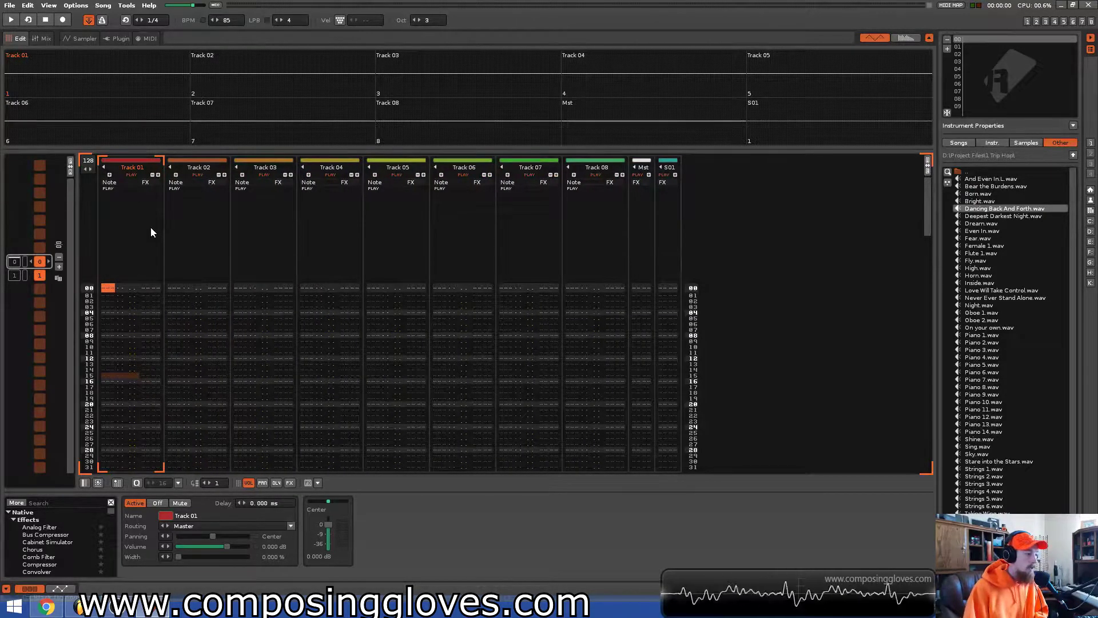
key("ctrl+shift+Right")
key("ctrl+shift+Right")
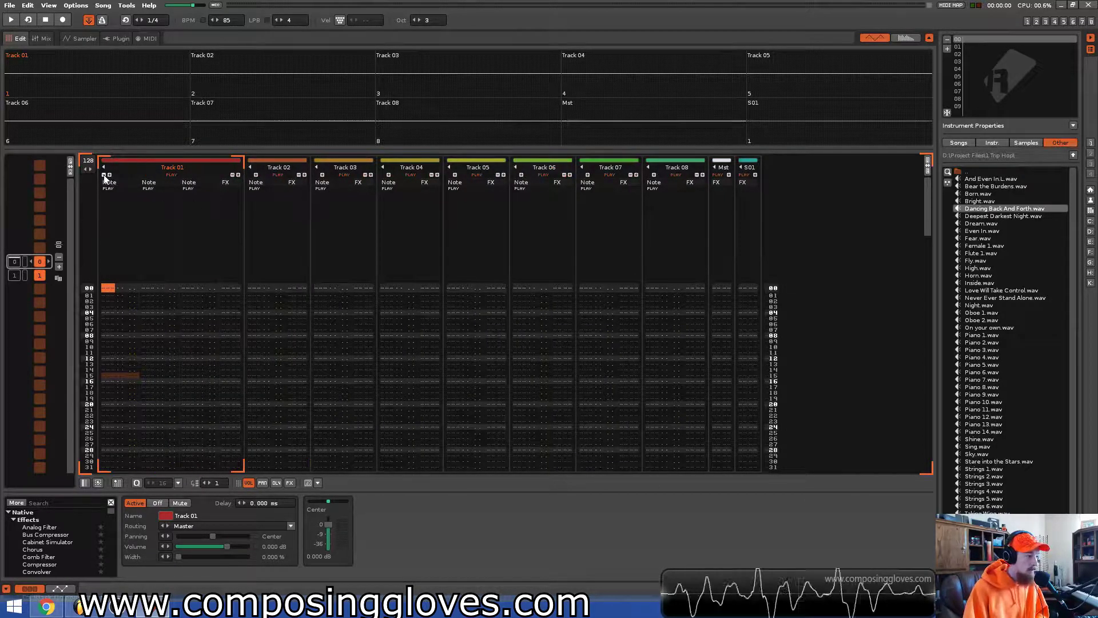
key("ctrl+shift+Left")
key("ctrl+shift+Left")
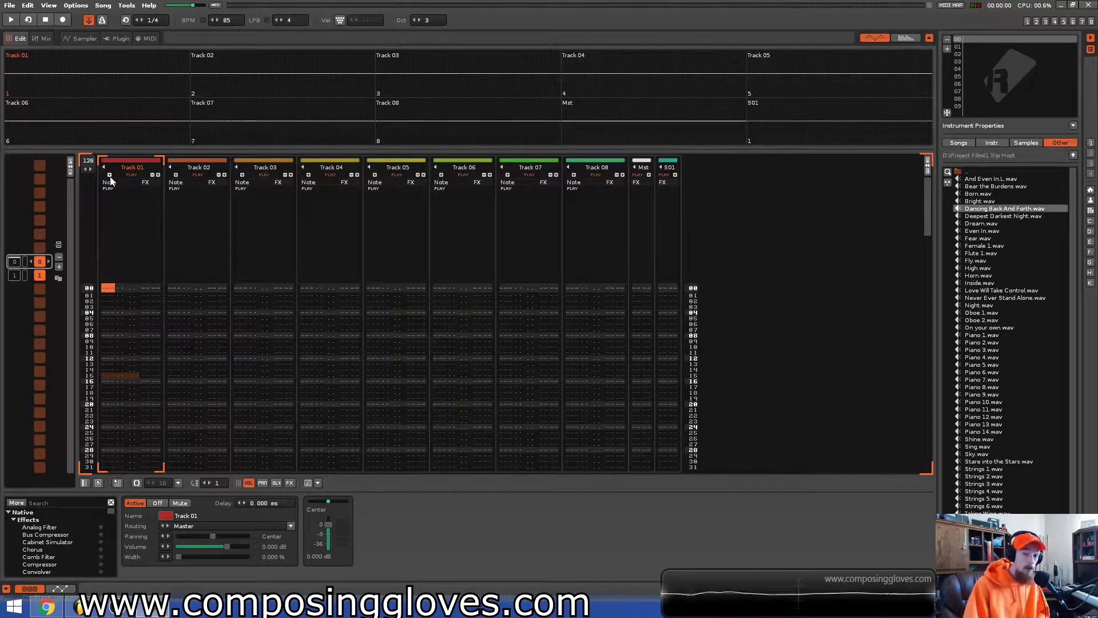
Move the cursor across Track 01's columns and over to the S01 send and master tracks, and return to Track 01's note column.
key("Right")
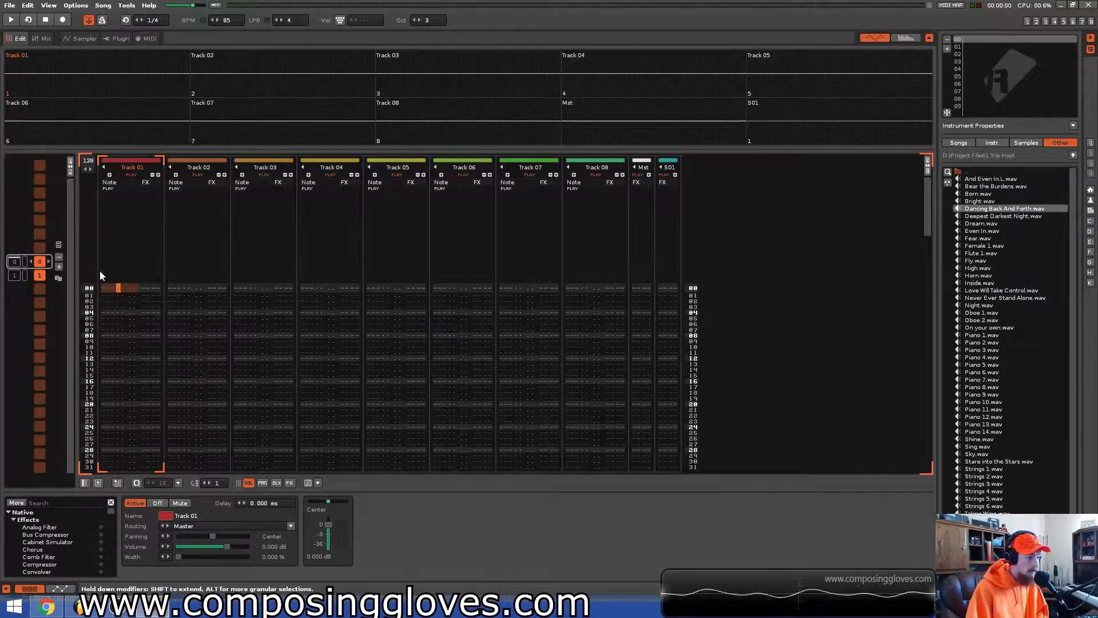
key("Left")
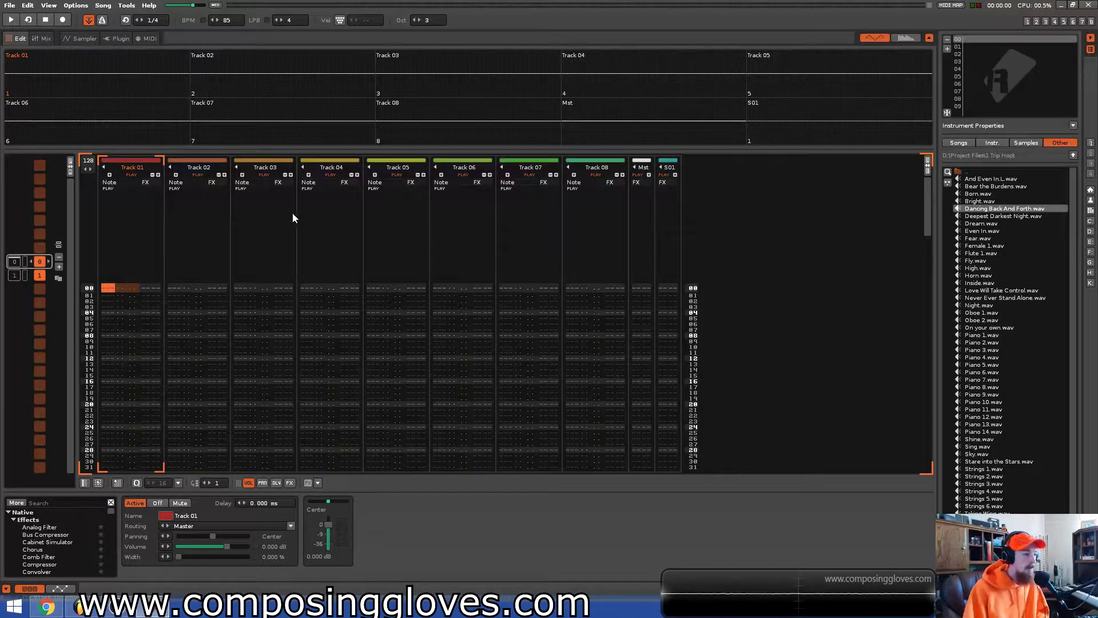
left_click(667, 227)
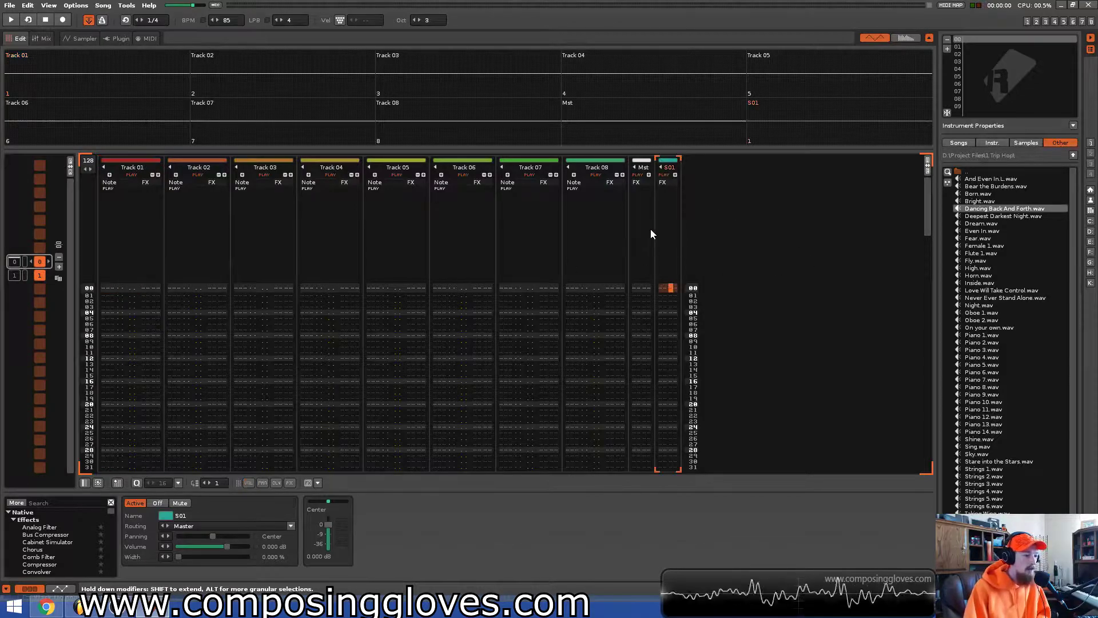
left_click(646, 230)
left_click(664, 227)
left_click(646, 235)
left_click(660, 234)
left_click(625, 239)
left_click(400, 241)
left_click(184, 205)
left_click(141, 225)
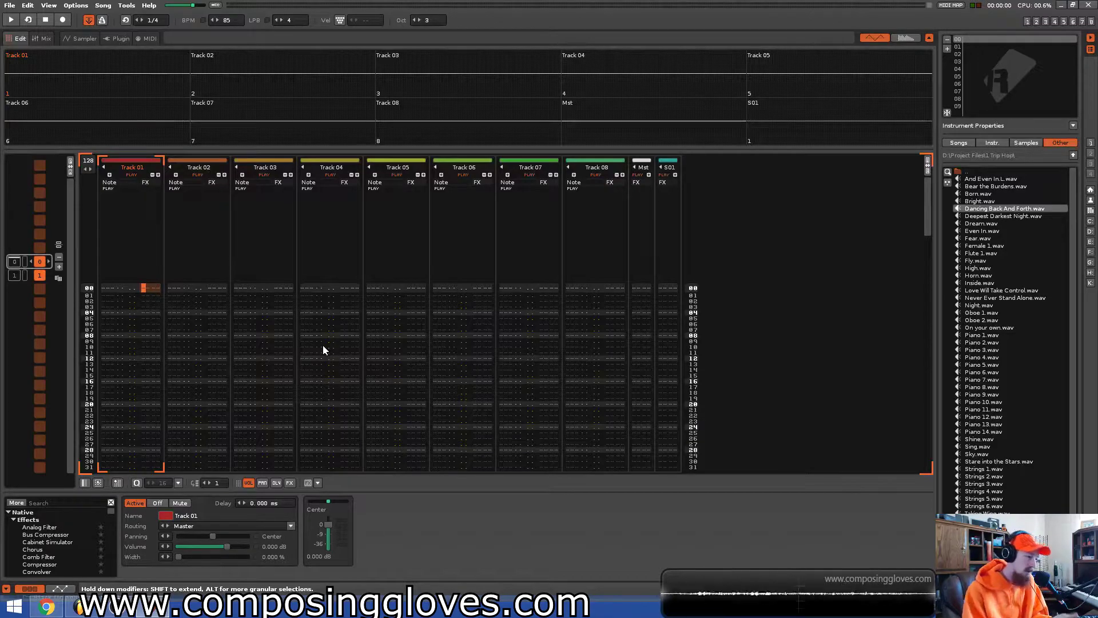
left_click(115, 290)
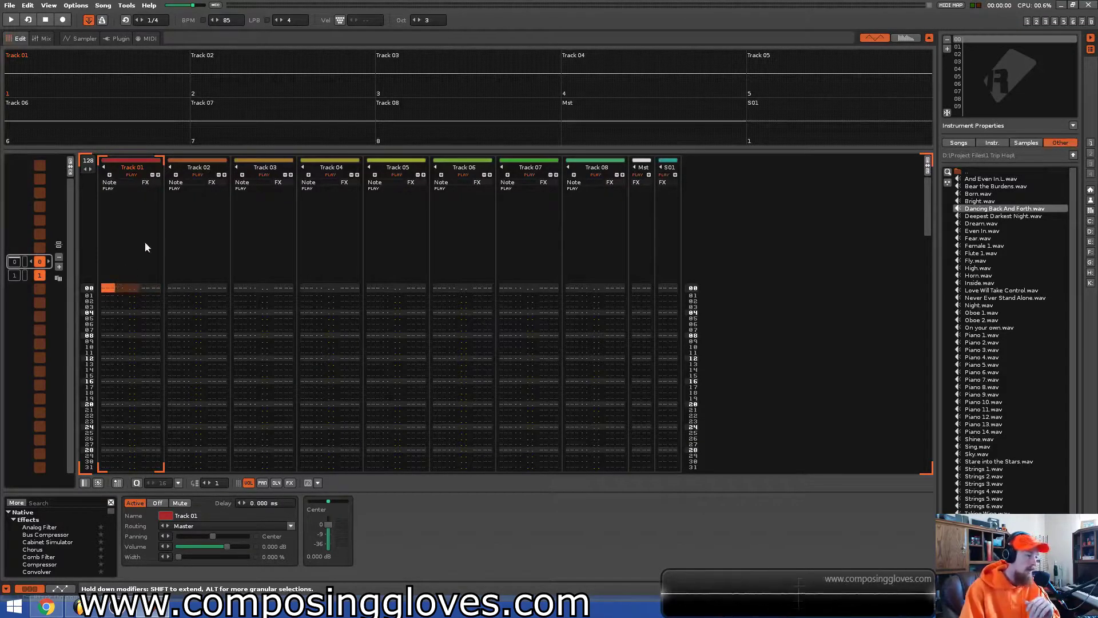
Look through the first pattern's lines, wrap from its first line to its last, and return to the start.
scroll(326, 308, "down", 13)
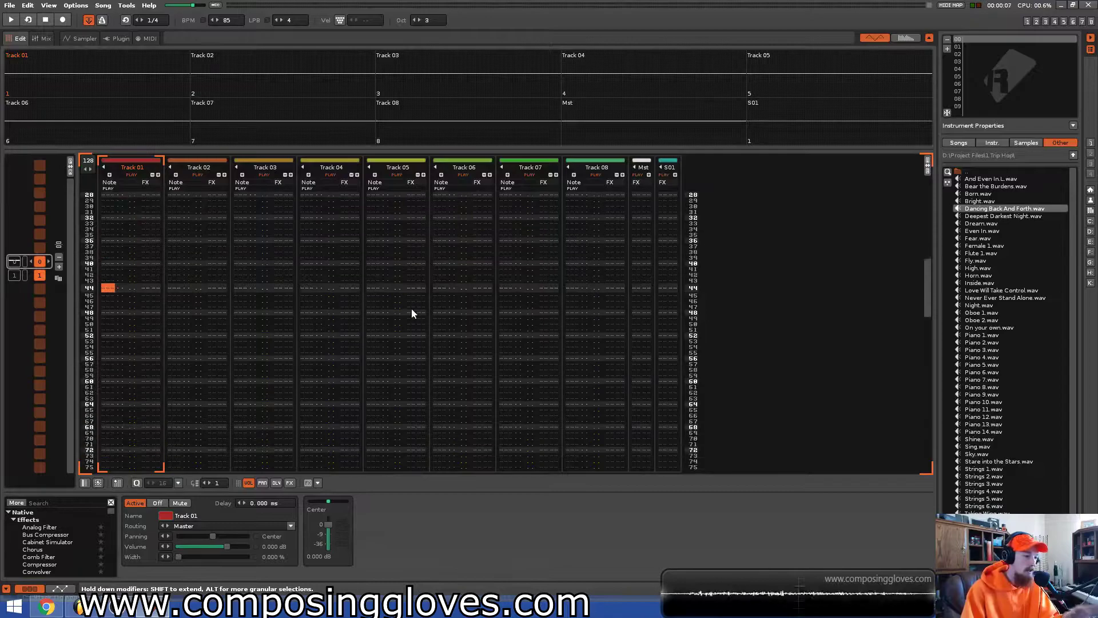
scroll(411, 313, "down", 8)
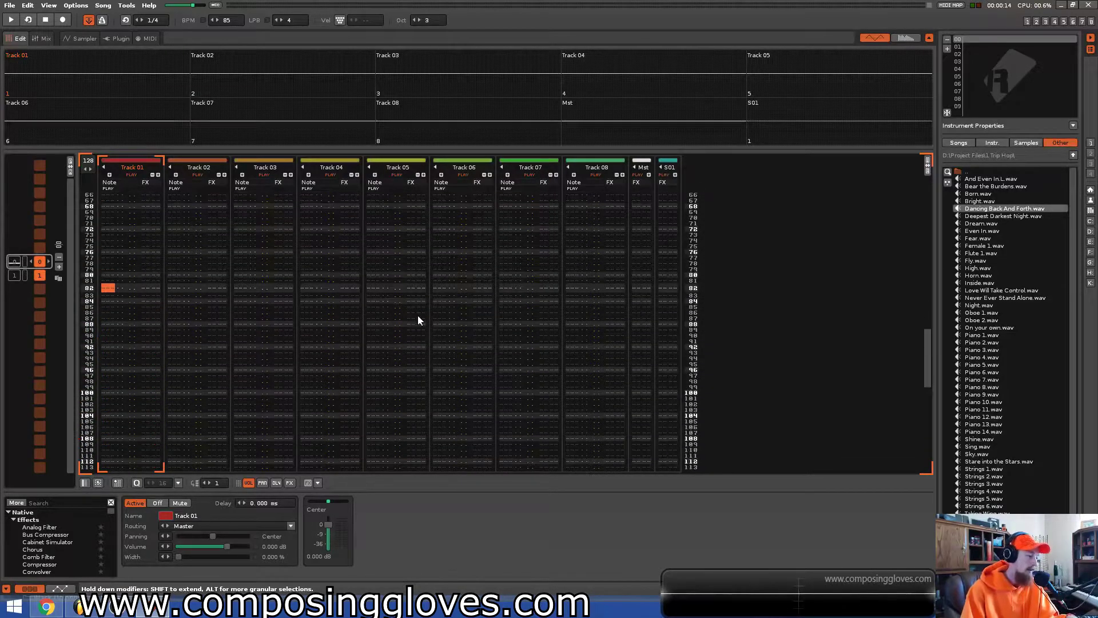
scroll(340, 317, "up", 5)
scroll(341, 314, "up", 5)
scroll(341, 319, "up", 2)
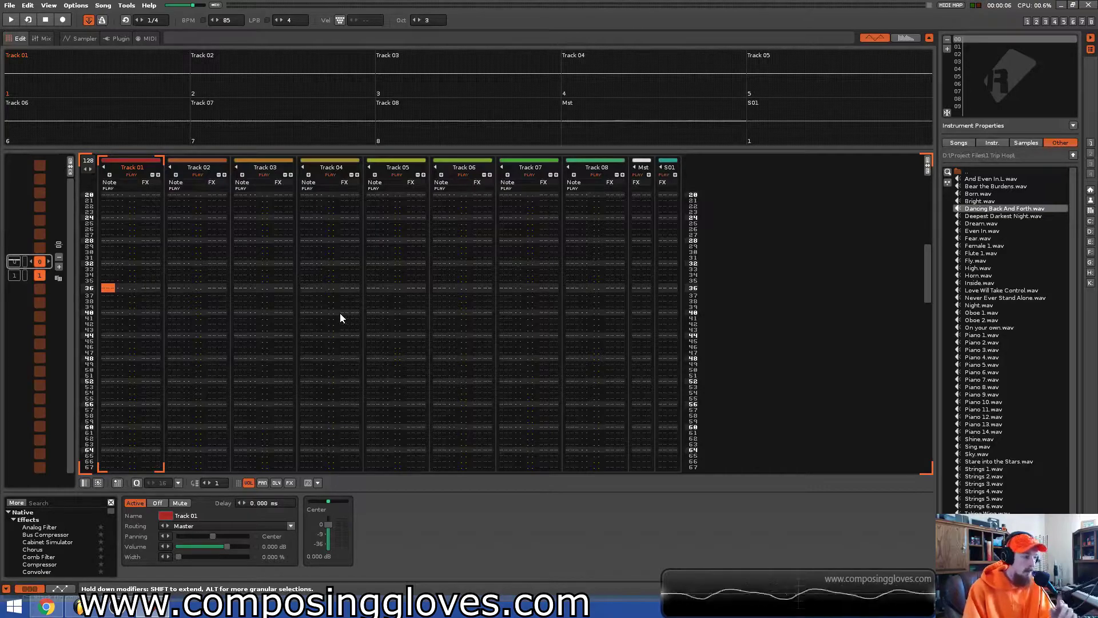
scroll(341, 318, "down", 4)
scroll(339, 318, "up", 7)
scroll(340, 318, "up", 5)
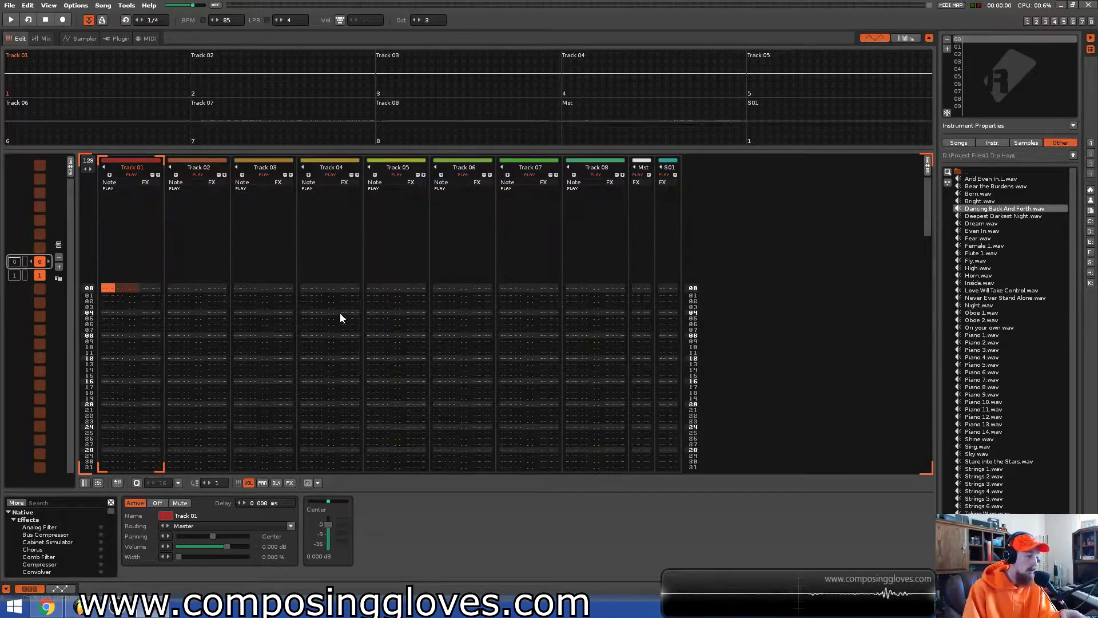
scroll(340, 317, "up", 1)
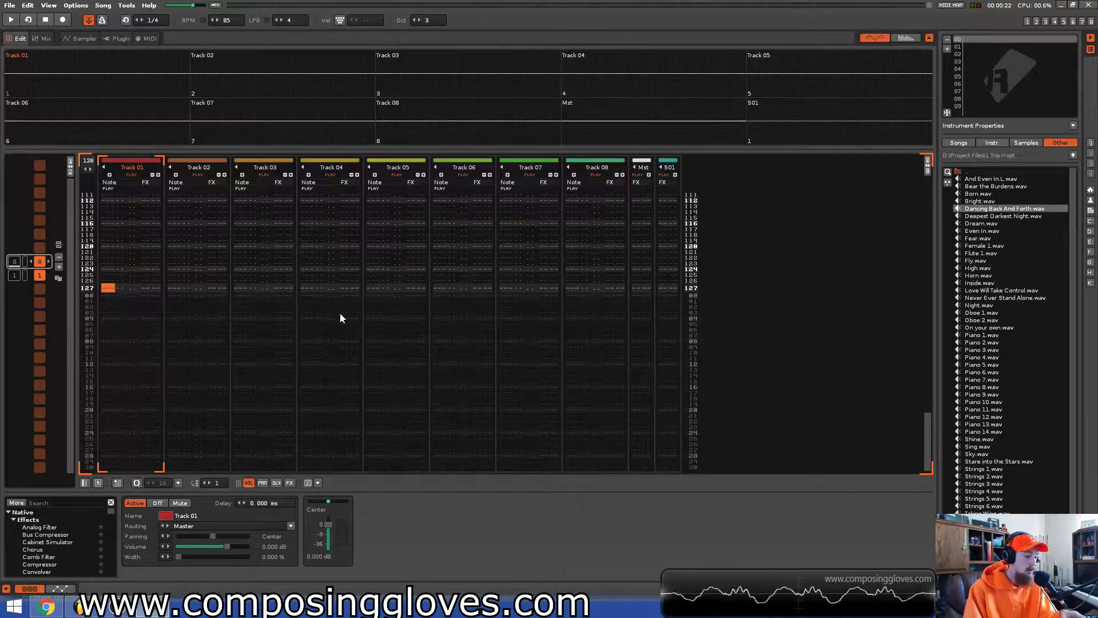
scroll(340, 314, "down", 1)
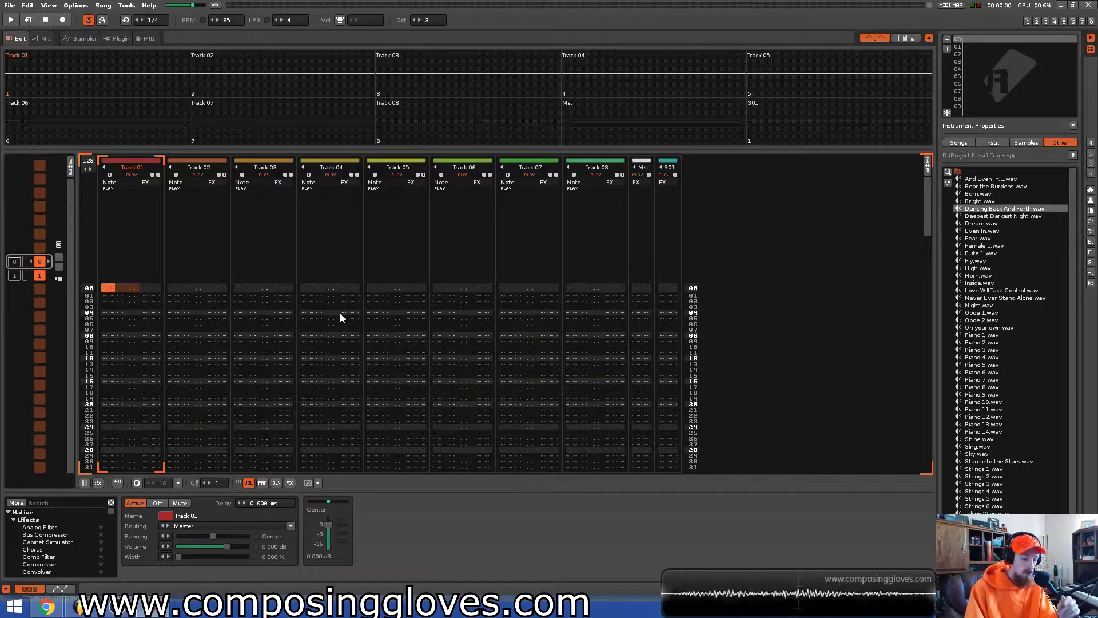
Jump through the first pattern in 16-line steps to its end, and return to line 00.
key("Page_Down")
key("Page_Down")
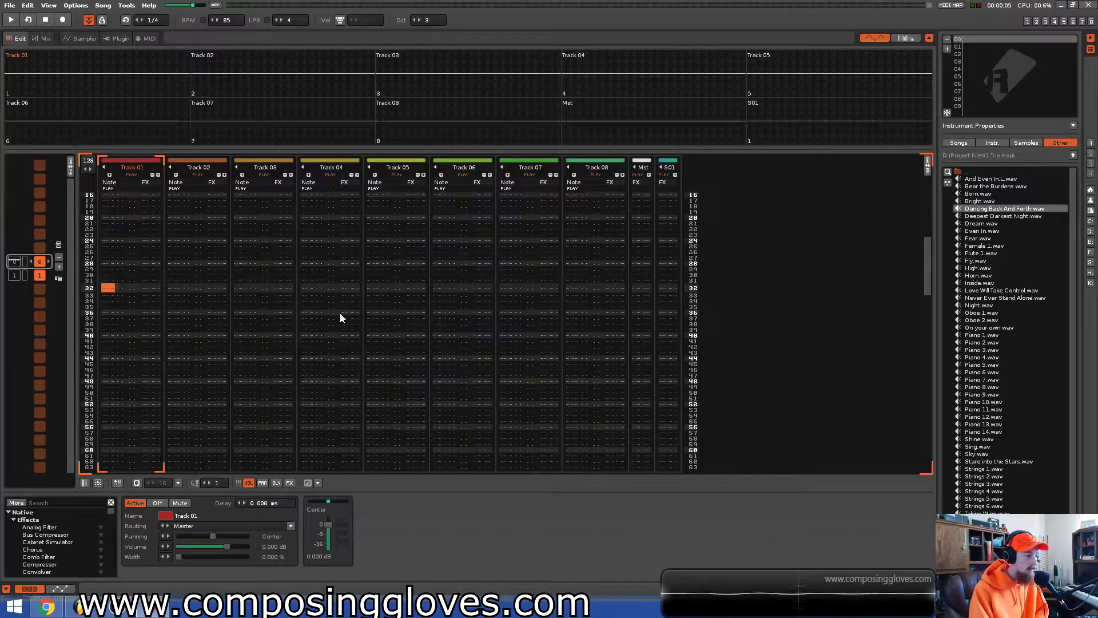
key("Page_Up")
key("Page_Up")
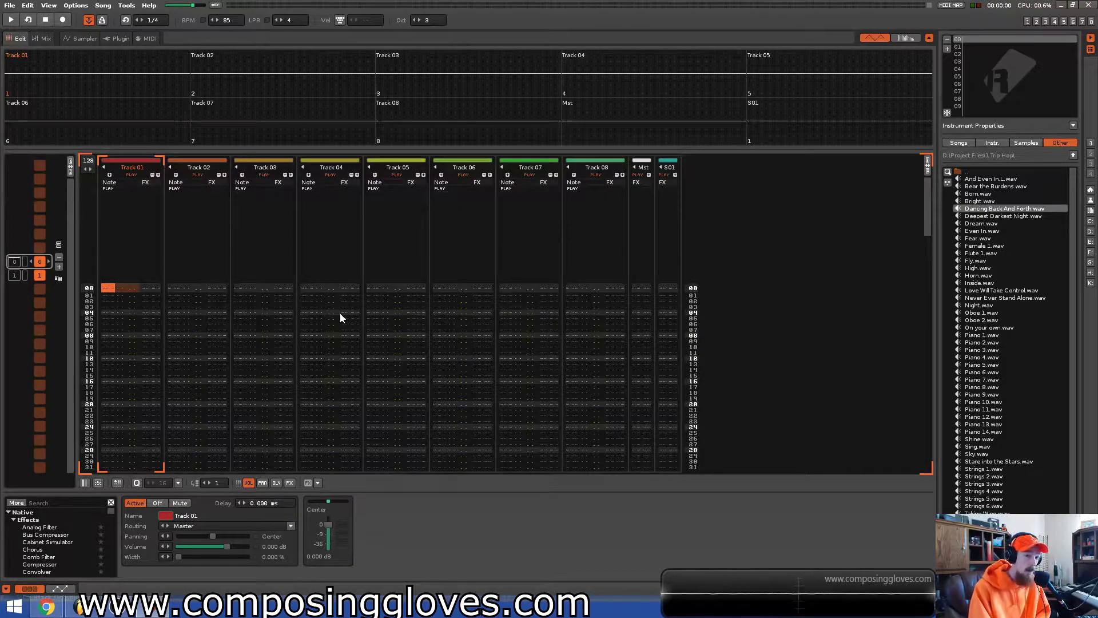
key("Page_Down")
key("Page_Down")
key("Page_Down")
key("Page_Down")
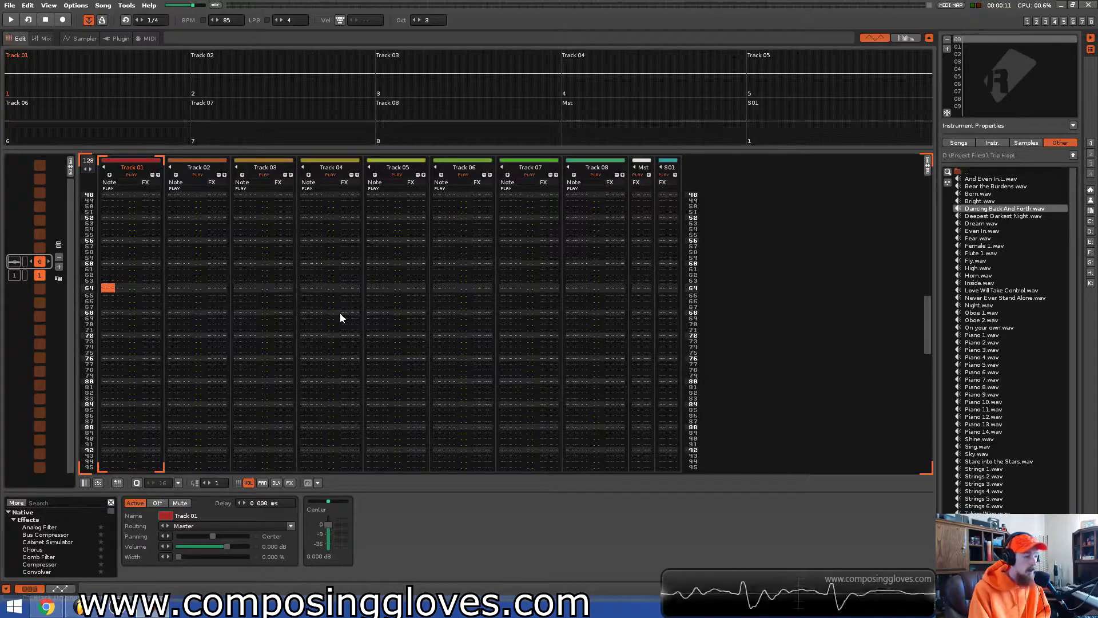
key("Page_Down")
key("Page_Down")
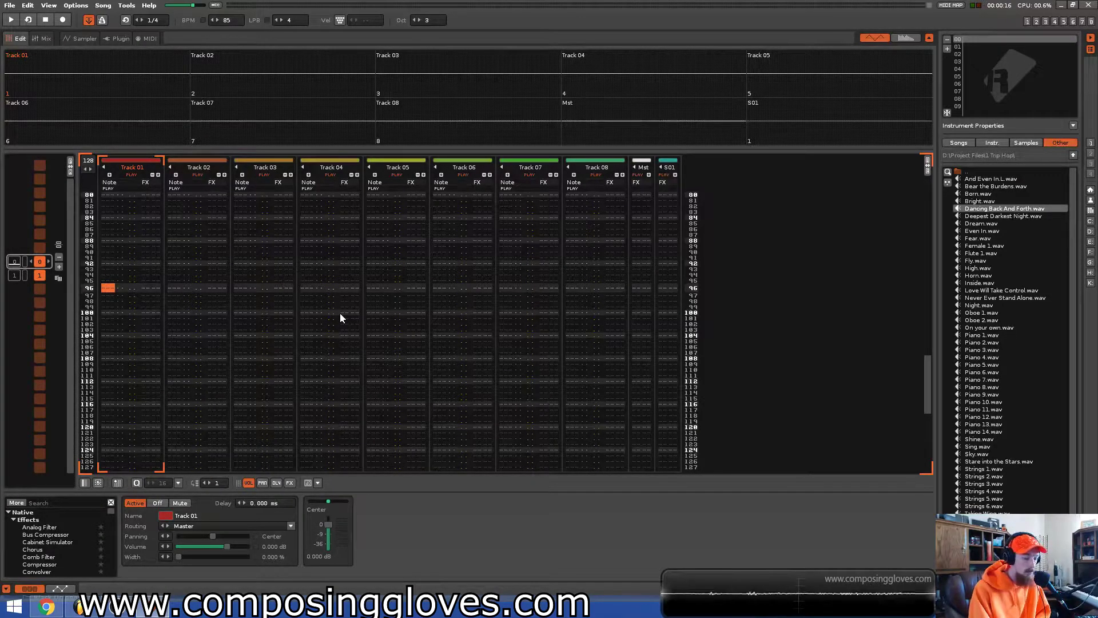
key("Page_Down")
key("Page_Down")
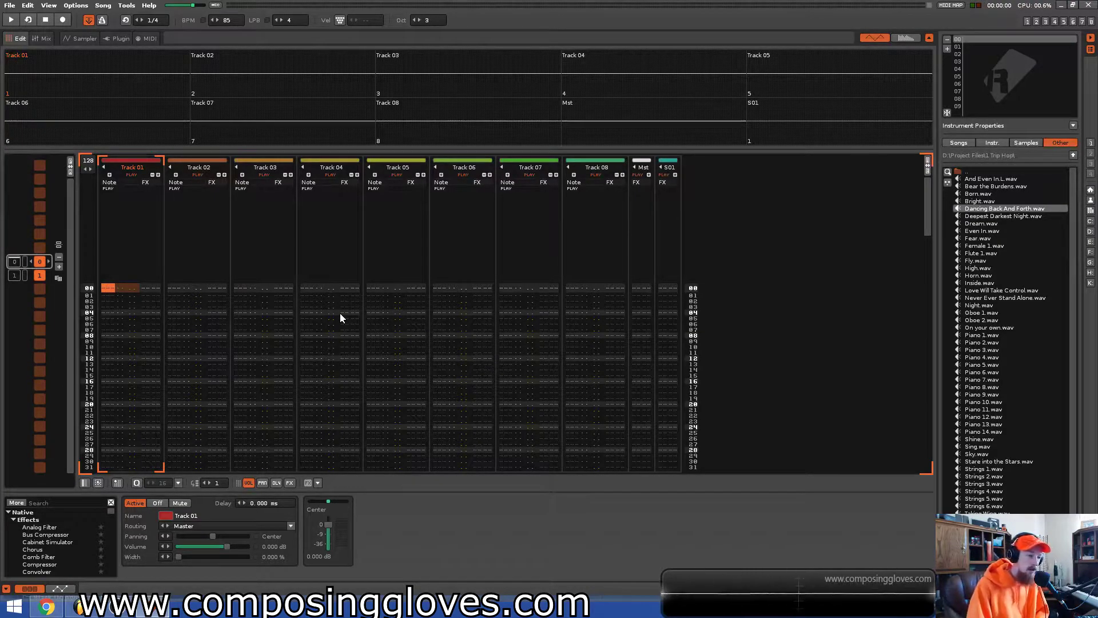
key("Page_Down")
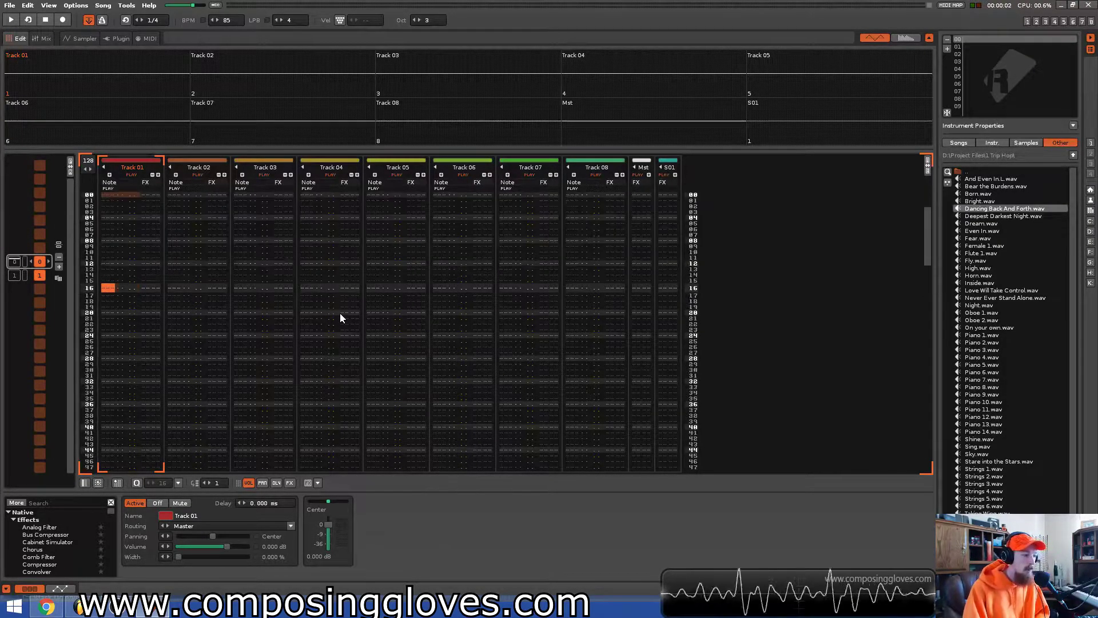
key("Page_Down")
key("Home")
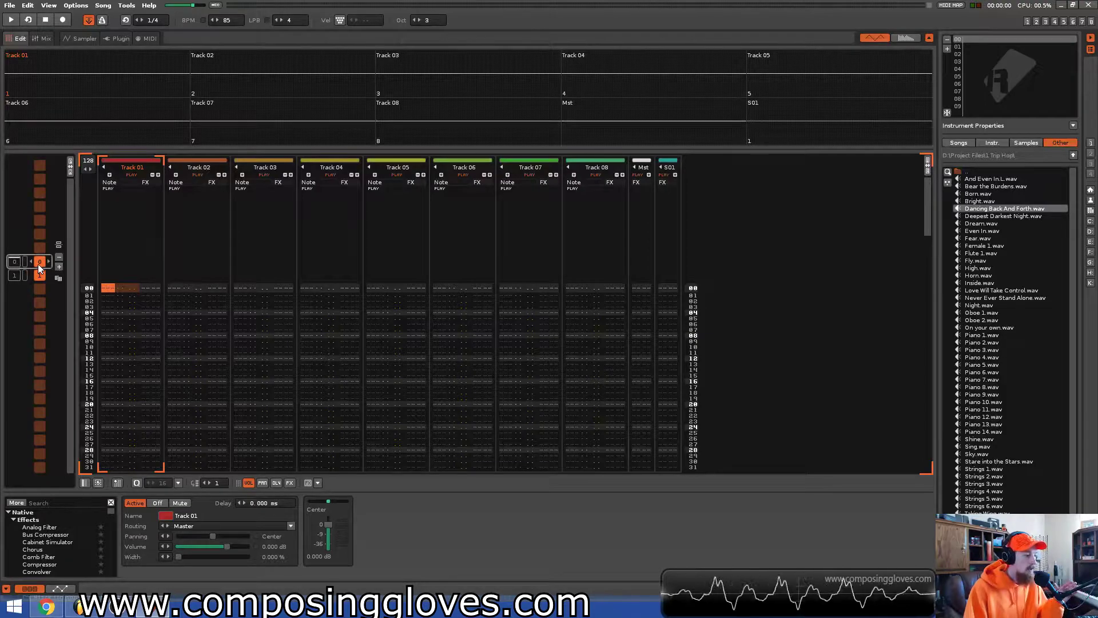
Play the first pattern briefly, and try adding several patterns to the sequence and removing them.
key("space")
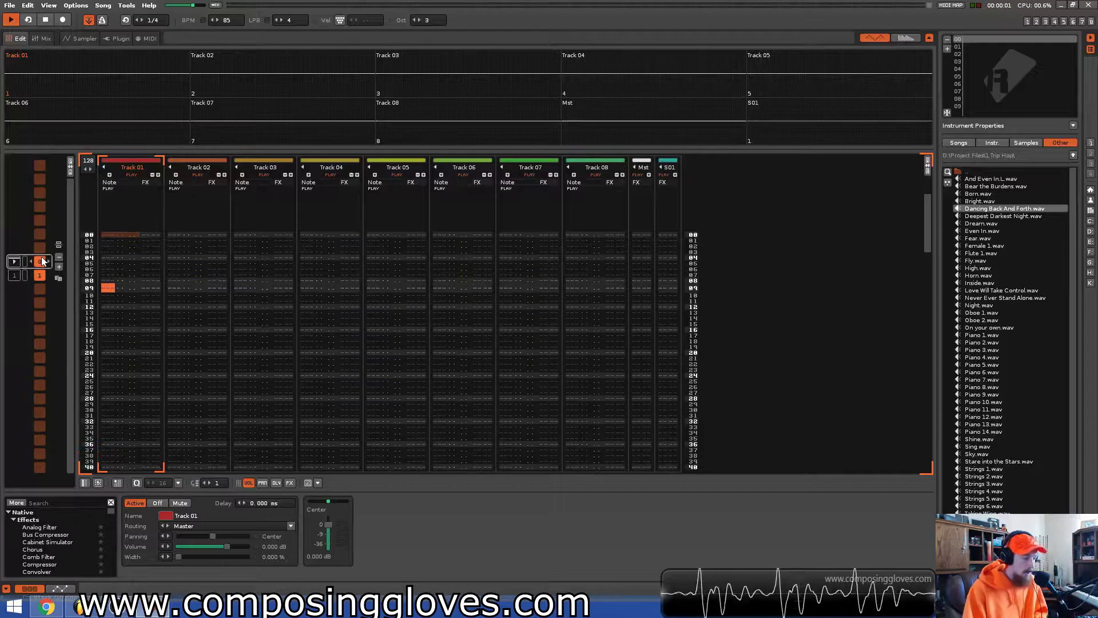
key("space")
left_click(59, 266)
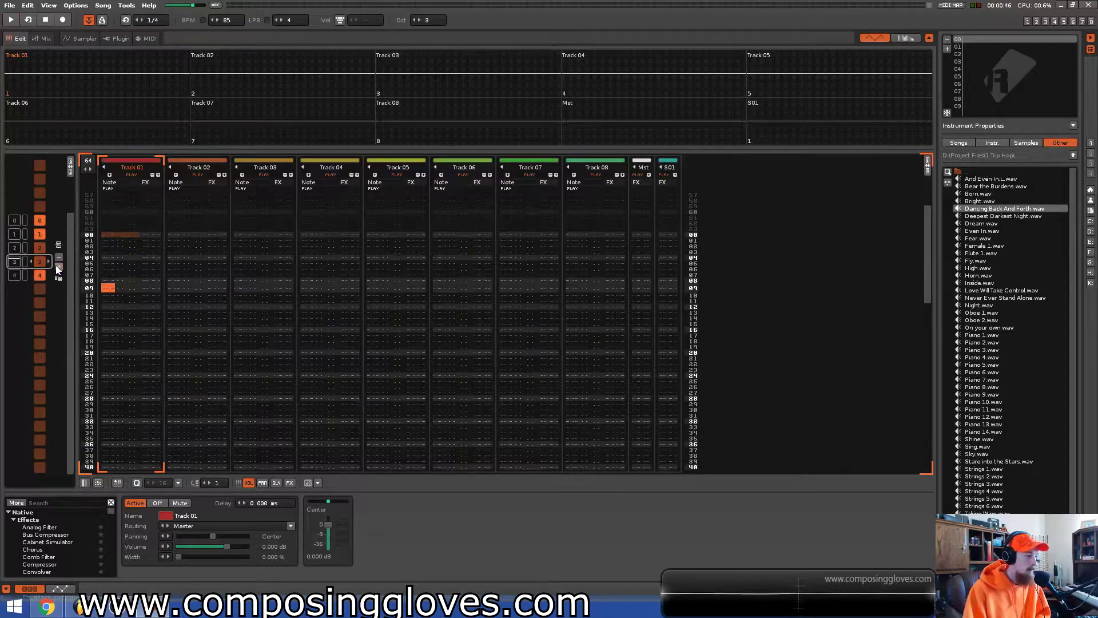
left_click(59, 258)
left_click(59, 257)
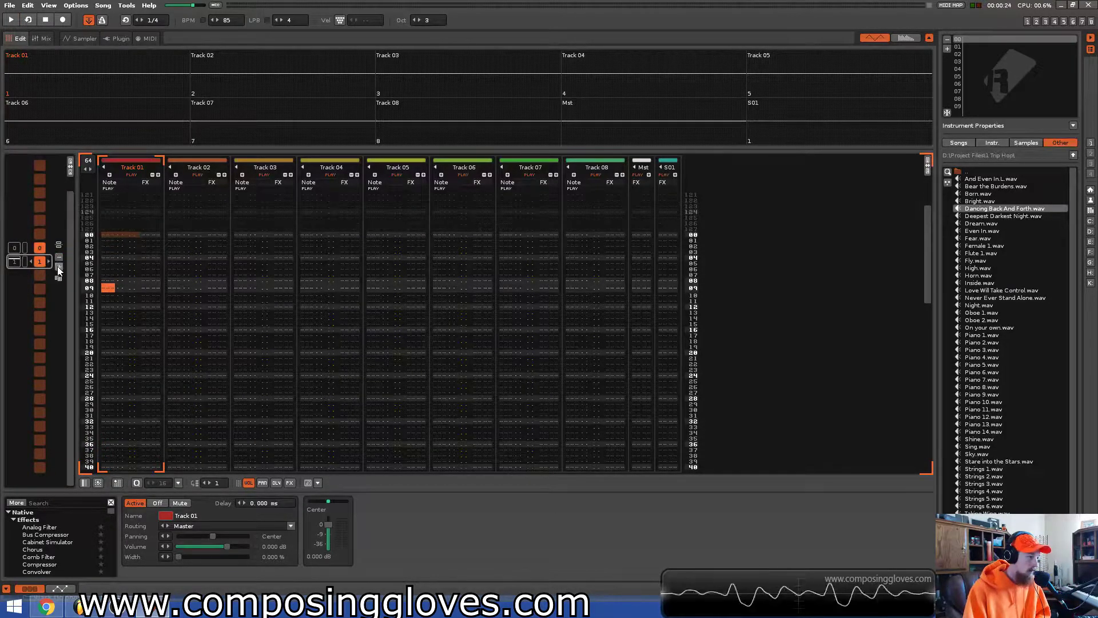
Insert three new patterns after the second pattern in the sequence.
left_click(59, 260)
left_click(59, 260)
left_click(59, 260)
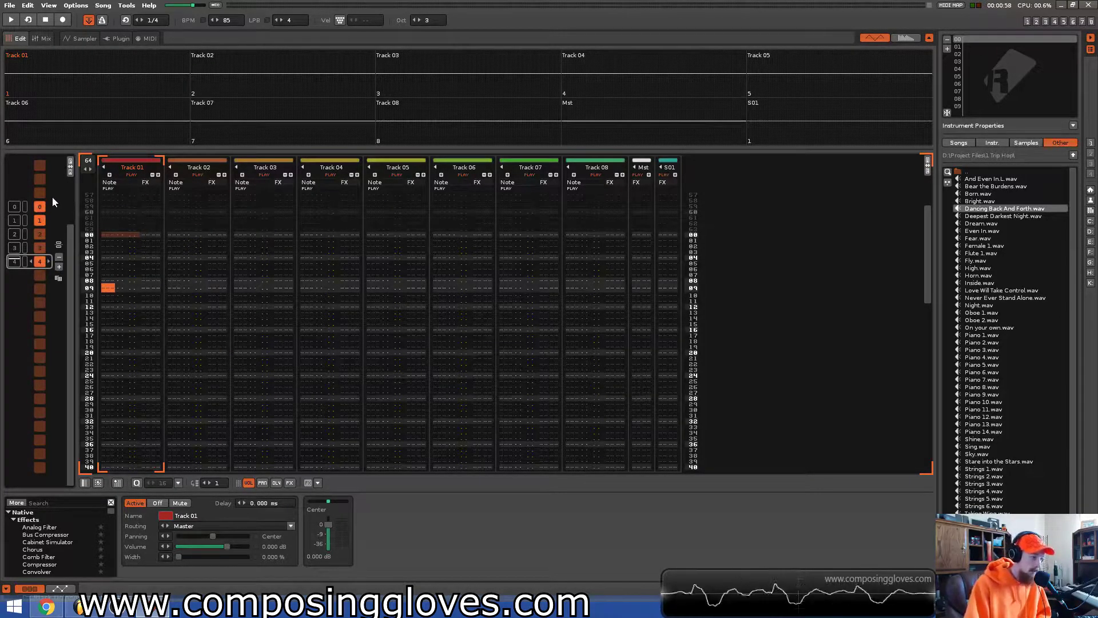
Open the pattern matrix, and mark Track 01's block in the first pattern.
left_click(70, 171)
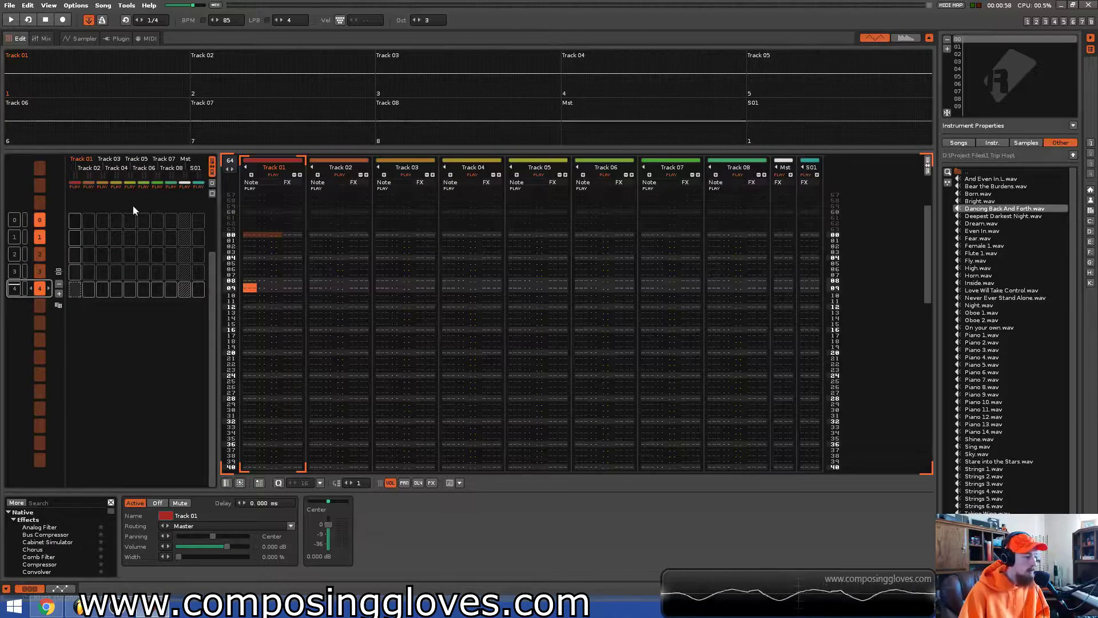
key("Tab")
key("Tab")
left_click(75, 224)
Rename Track 01 to Kick.
double_click(282, 168)
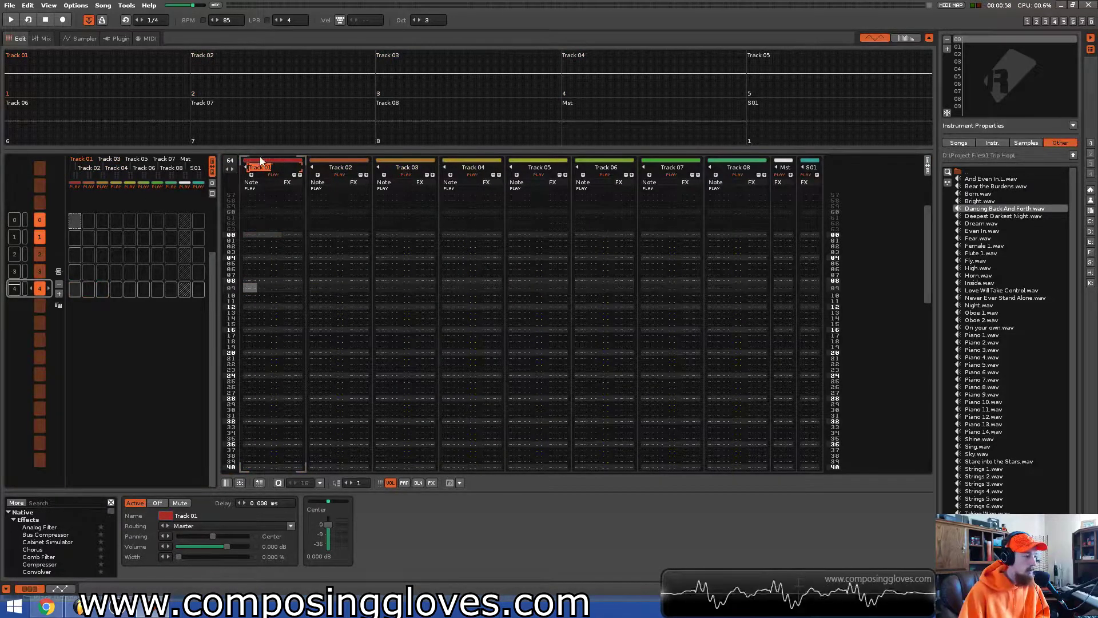
type("Kick")
key("Return")
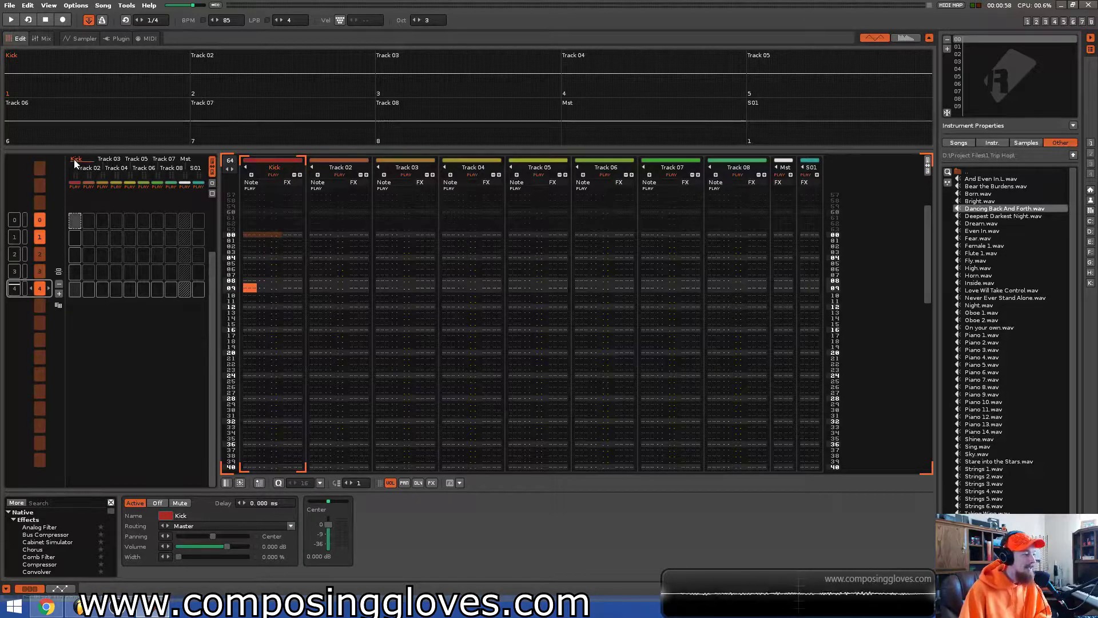
Focus the Kick track's blocks in the pattern matrix, return to the pattern editor, and turn on edit mode at line 00.
left_click(77, 224)
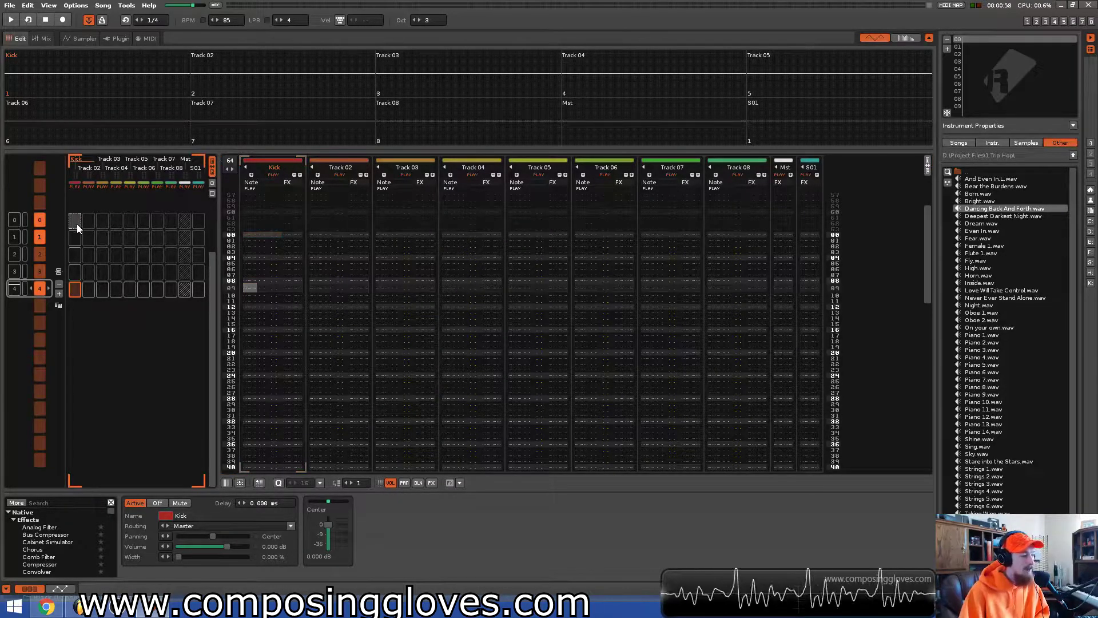
left_click(257, 236)
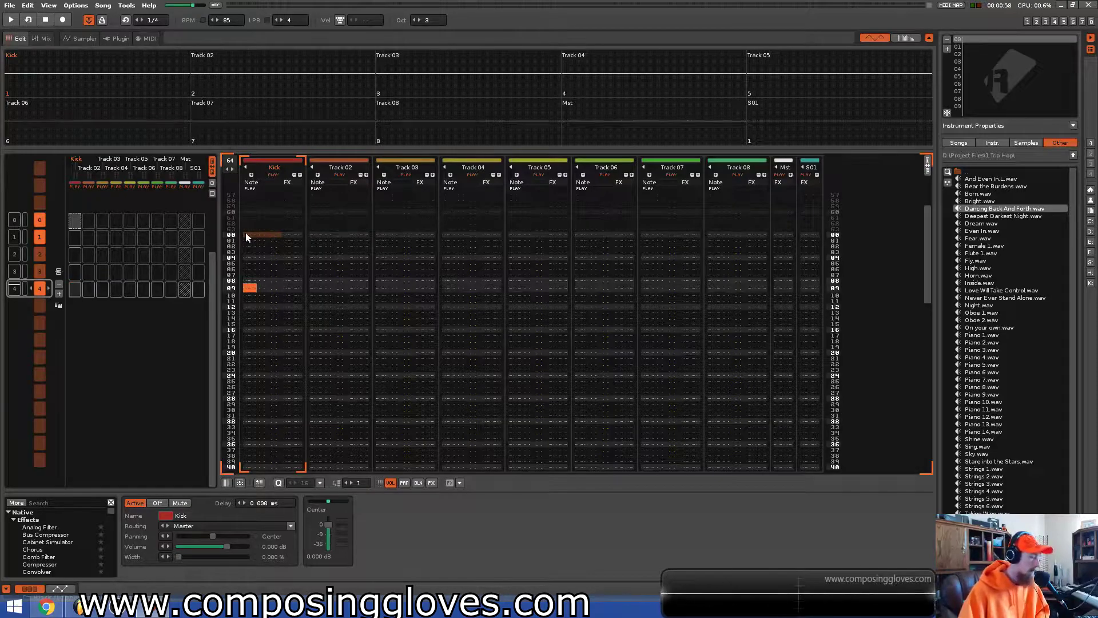
key("Escape")
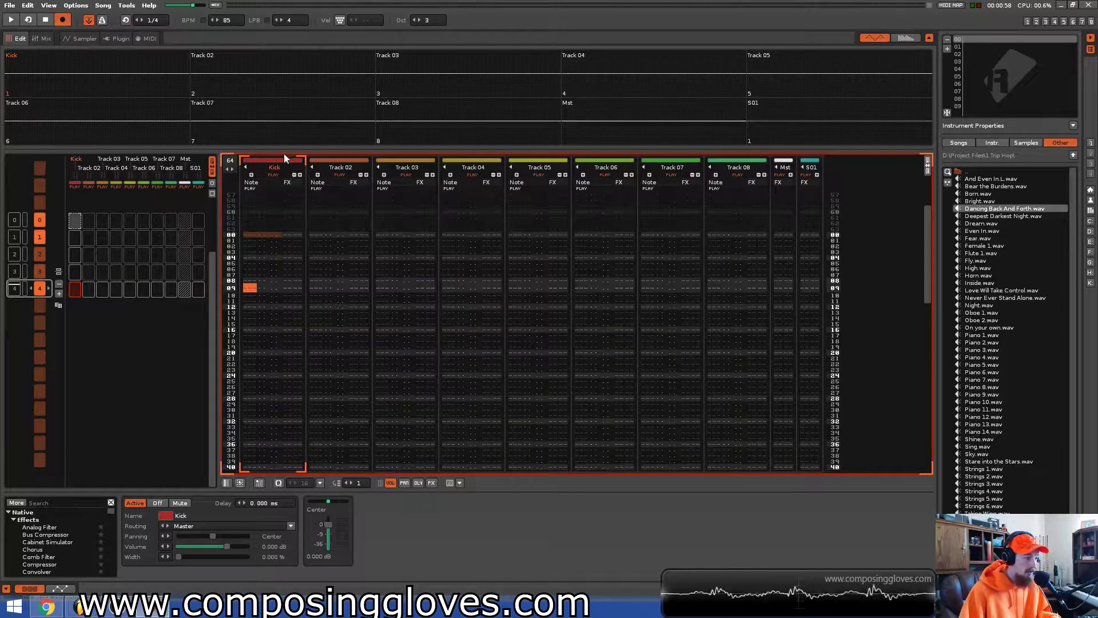
key("space")
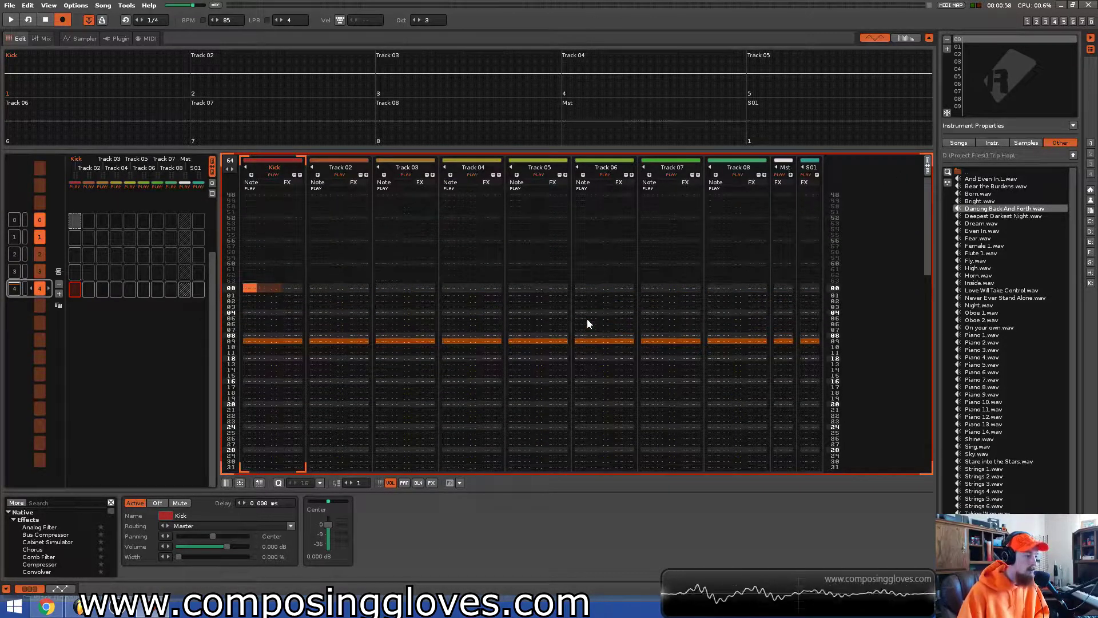
Enter E-4 notes on lines 00 to 07 of the Kick track in the last pattern.
key("e")
key("e")
key("e")
key("e")
key("e")
key("e")
key("e")
key("e")
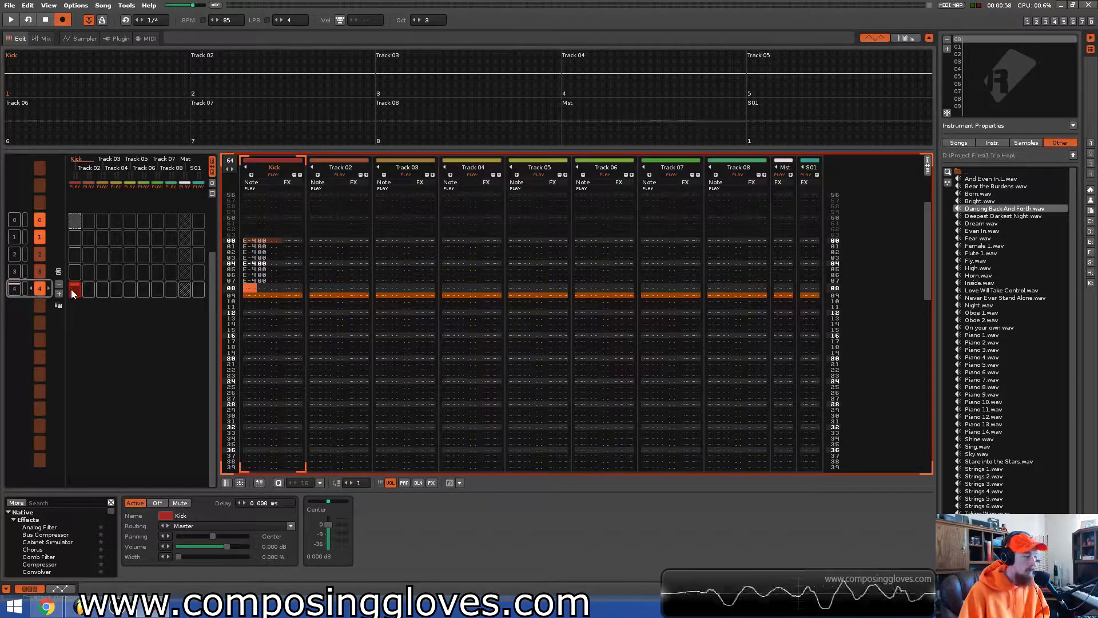
Copy the last pattern's Kick block into the first pattern's Kick block and go to the first pattern.
left_click(71, 294)
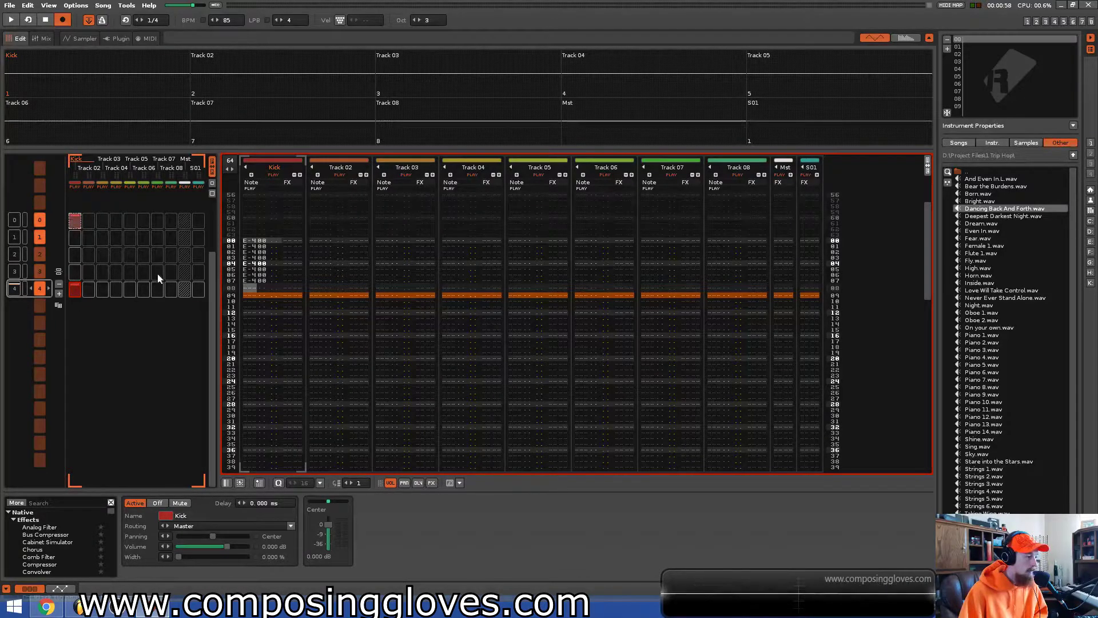
left_click(12, 221)
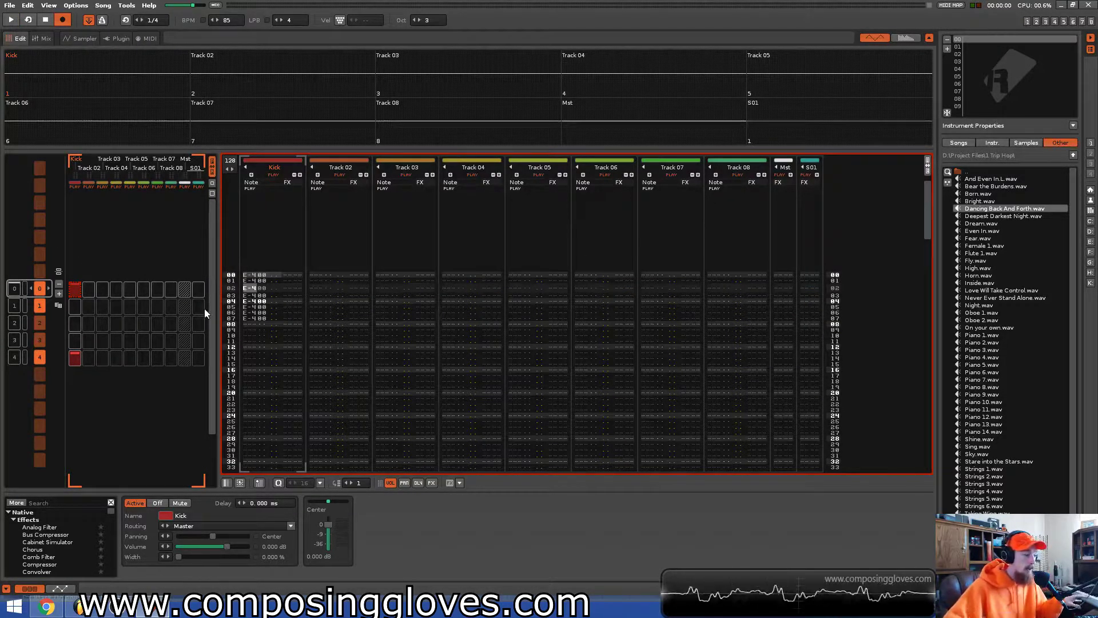
Delete the Kick notes on lines 02 to 06 of the first pattern.
left_click(257, 317)
key("Delete")
key("Delete")
key("Delete")
key("Delete")
key("Delete")
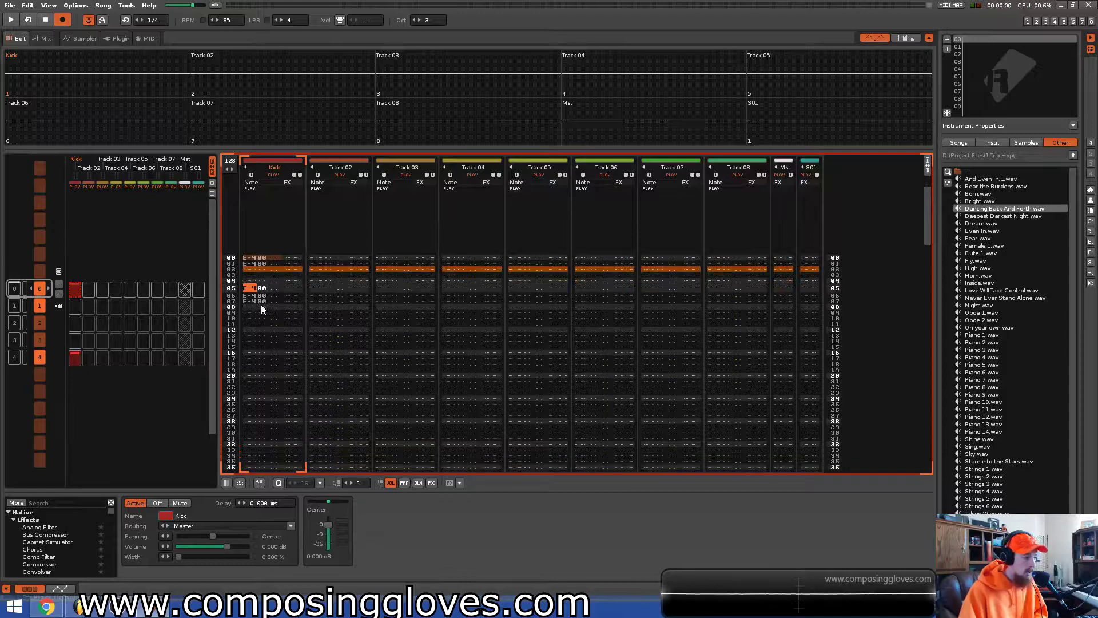
Compare the Kick notes of the last pattern with those of the first pattern, ending on the first.
left_click(75, 358)
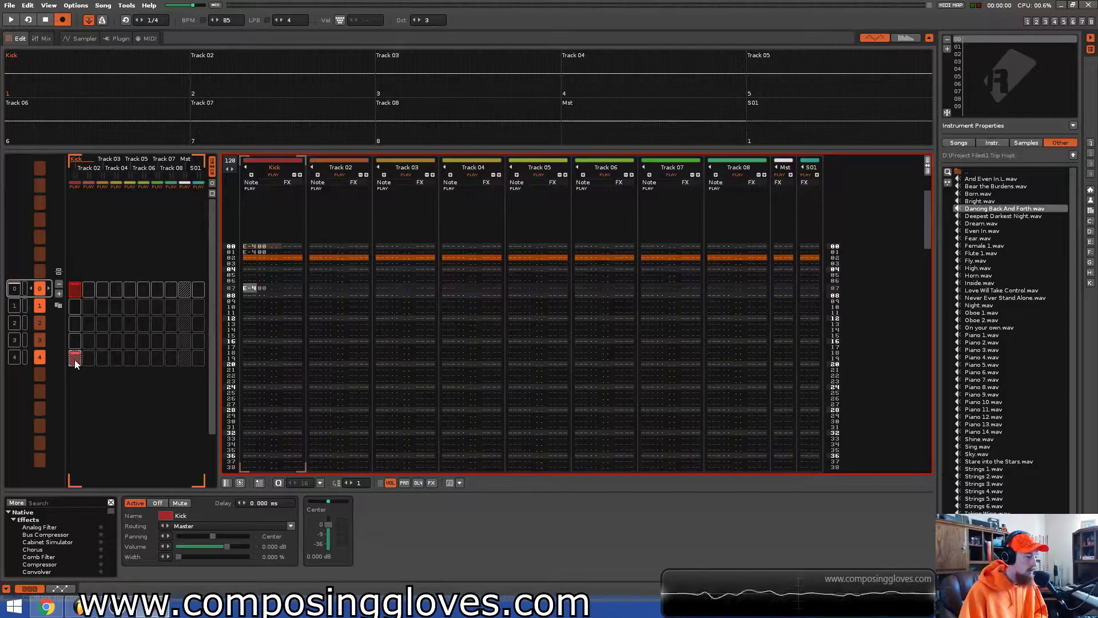
left_click(15, 357)
left_click(13, 220)
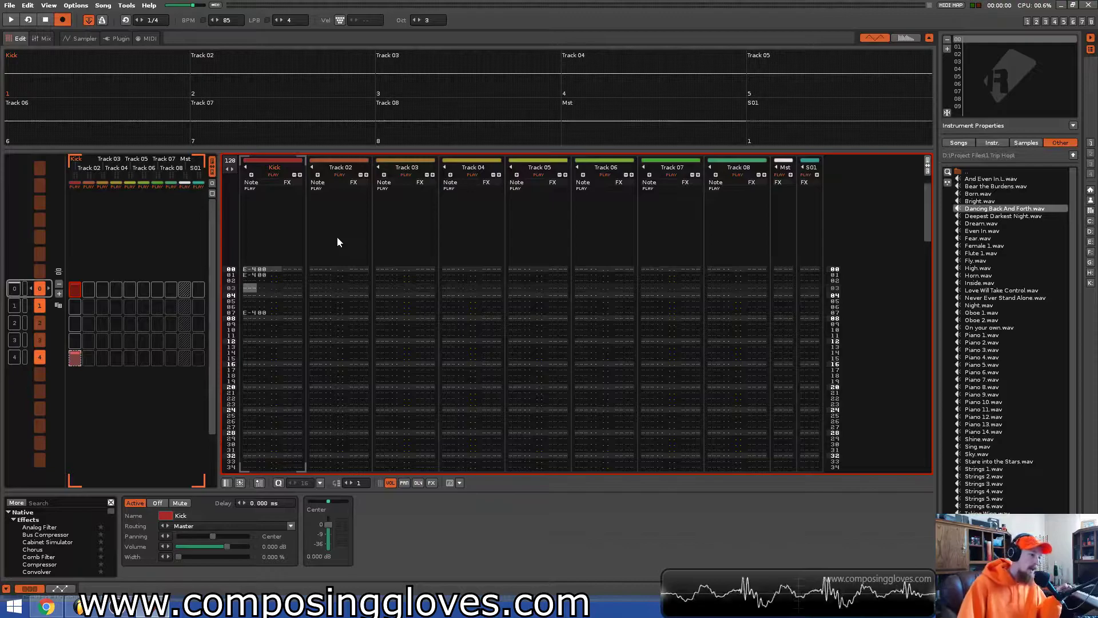
Look through the first pattern's lines and go through the patterns in the matrix, ending on the last one.
scroll(486, 270, "down", 5)
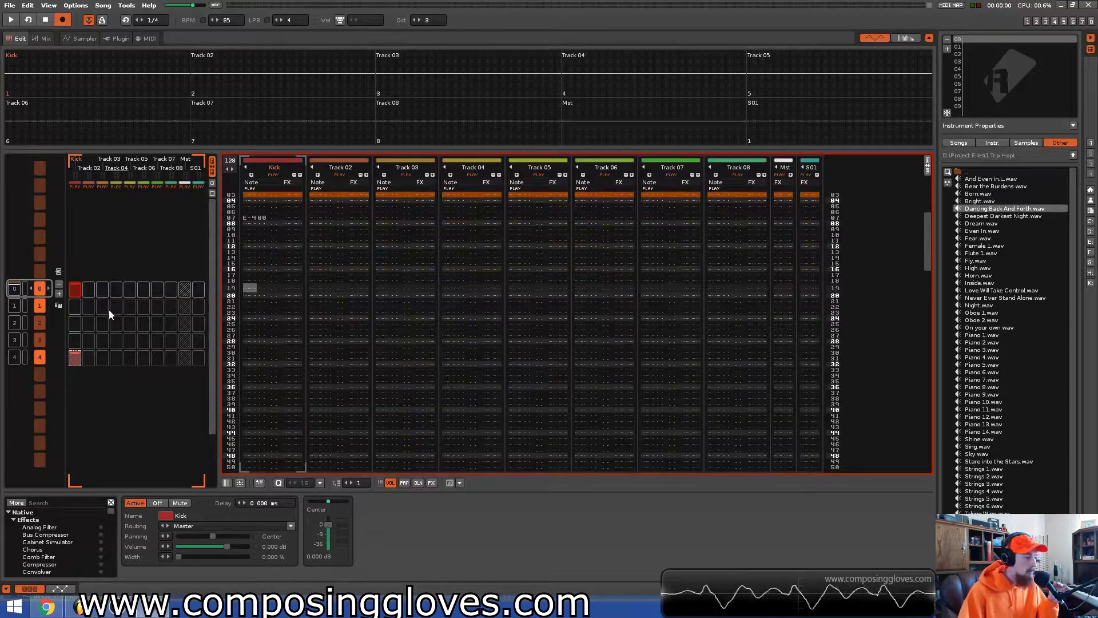
scroll(109, 311, "down", 4)
scroll(111, 309, "up", 4)
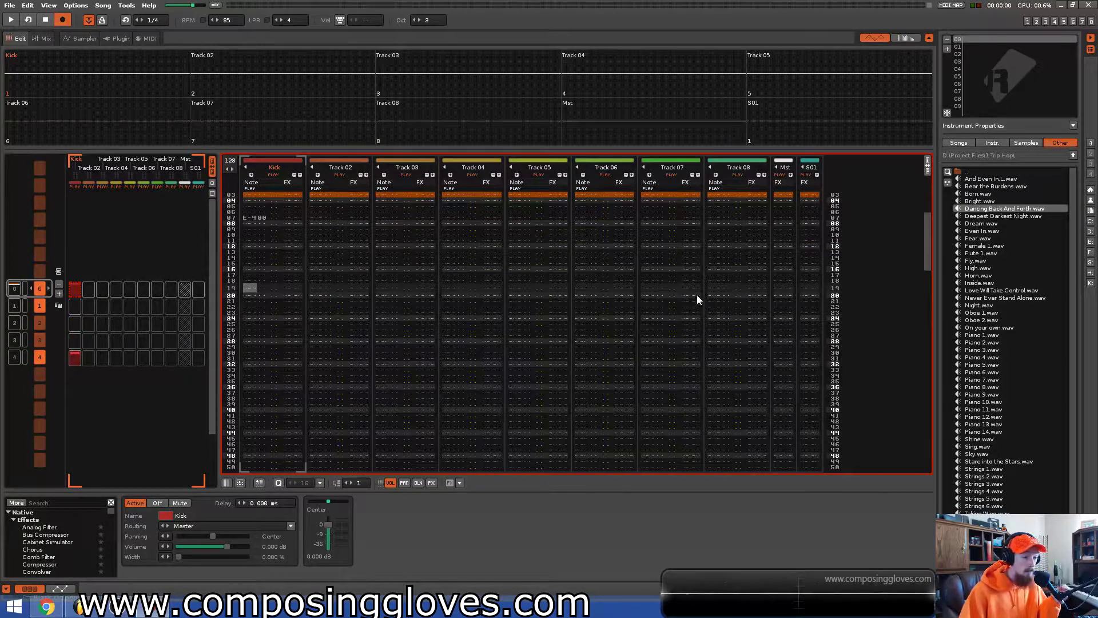
scroll(145, 342, "down", 3)
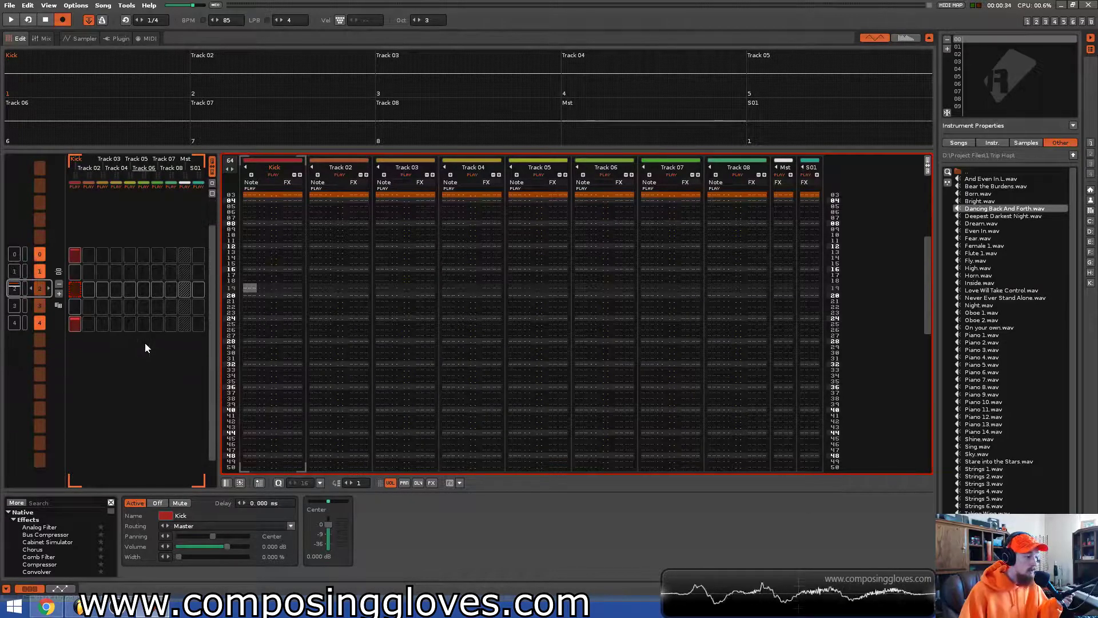
scroll(146, 342, "up", 3)
scroll(142, 336, "down", 4)
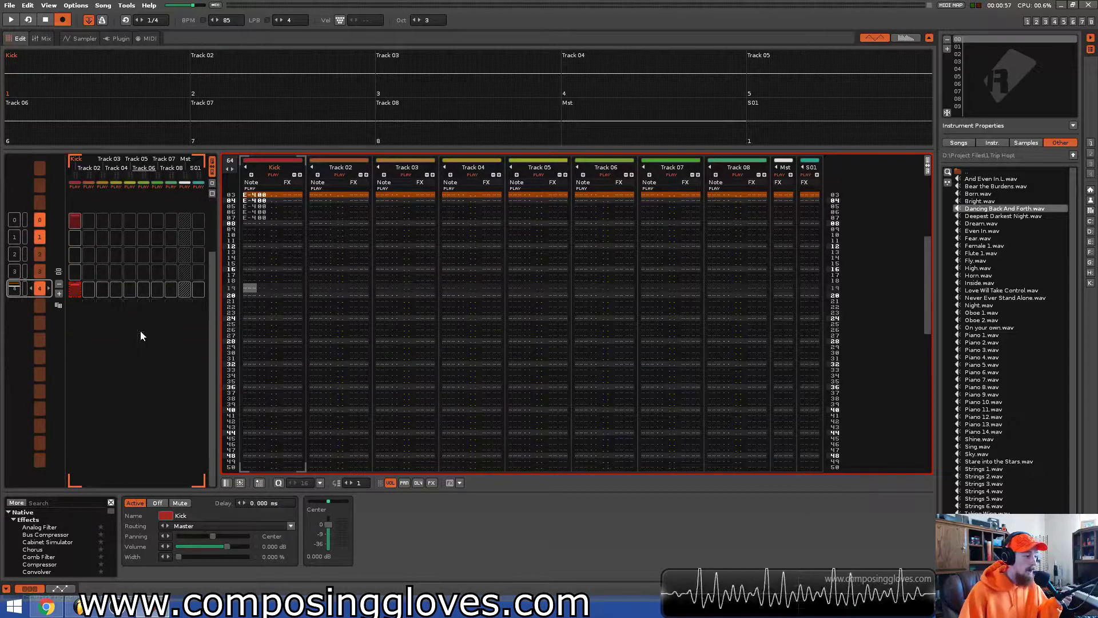
Switch the focus between the pattern editor and the pattern matrix, ending in the pattern editor.
middle_click(672, 291)
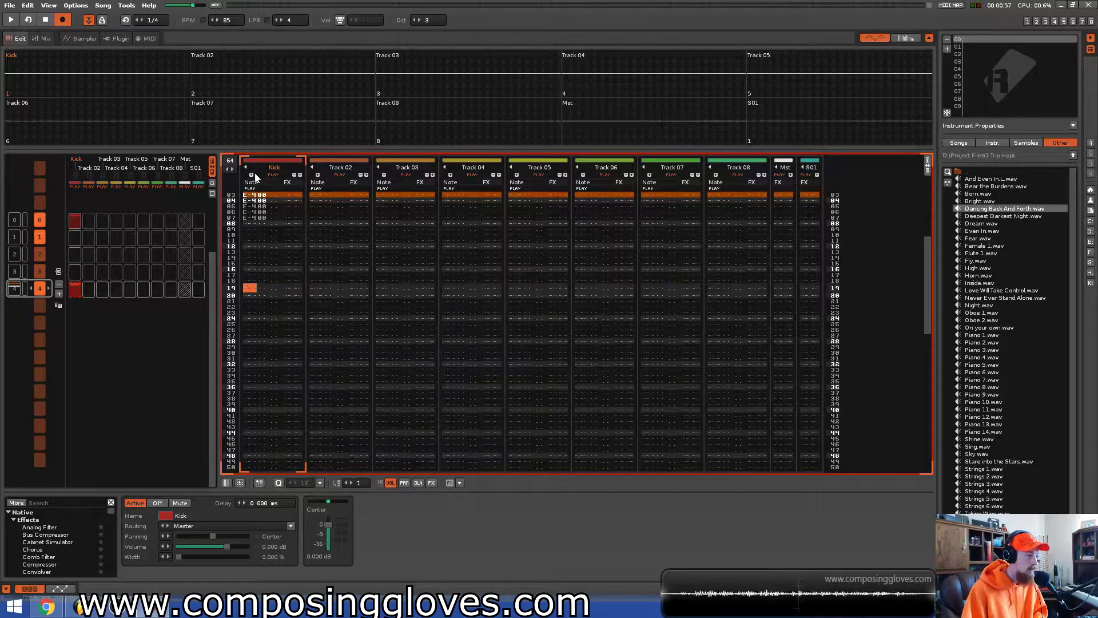
left_click(153, 360)
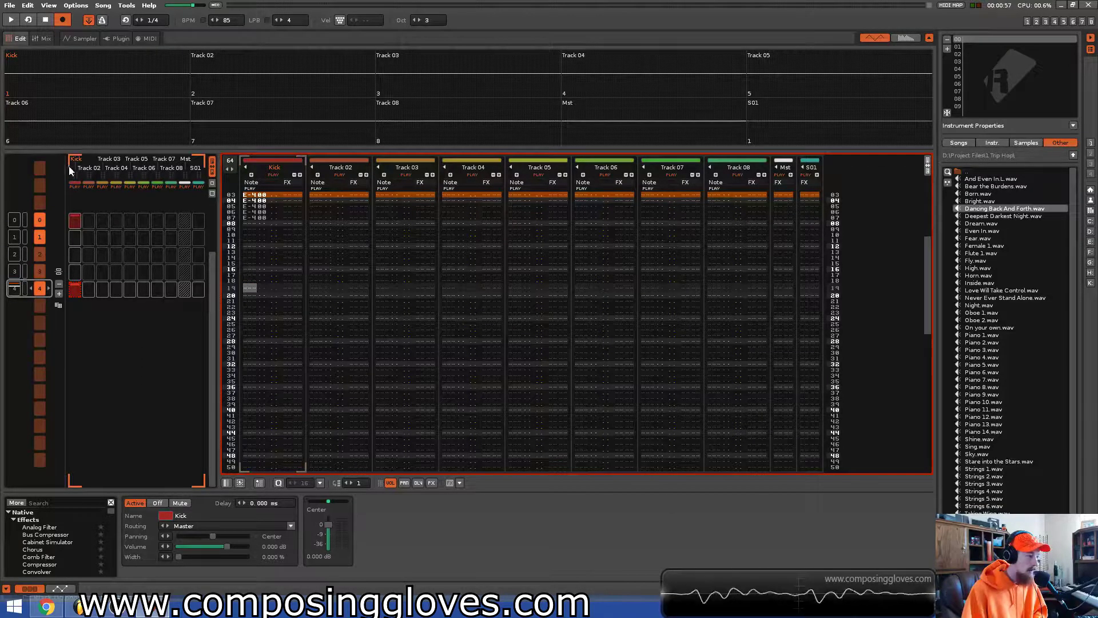
middle_click(382, 304)
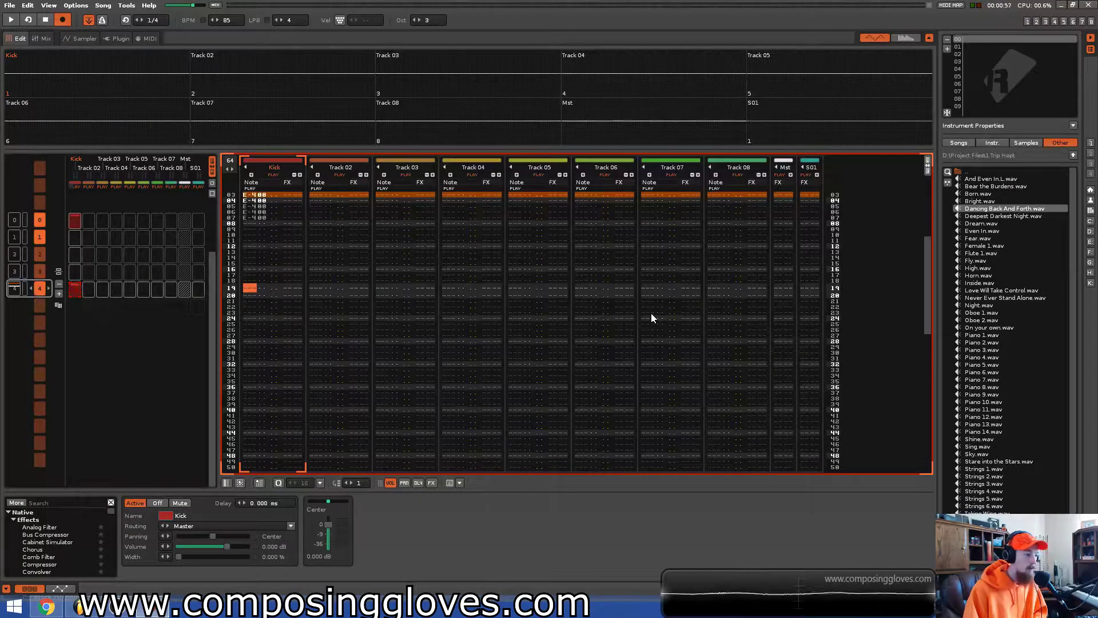
key("ctrl+Down")
key("ctrl+Down")
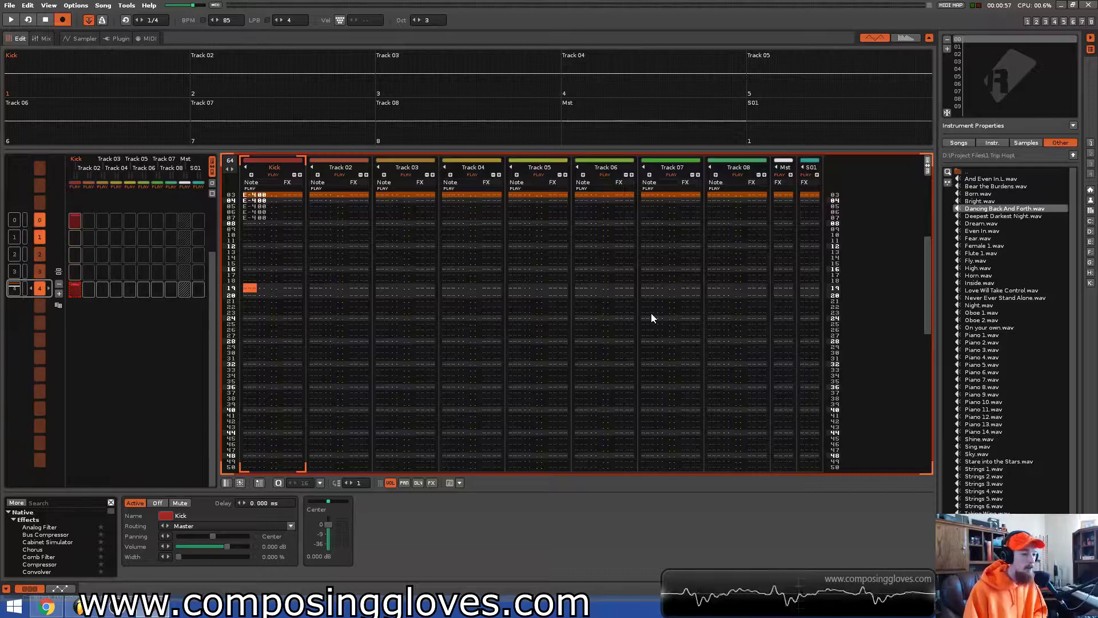
key("ctrl+Down")
key("ctrl+Down")
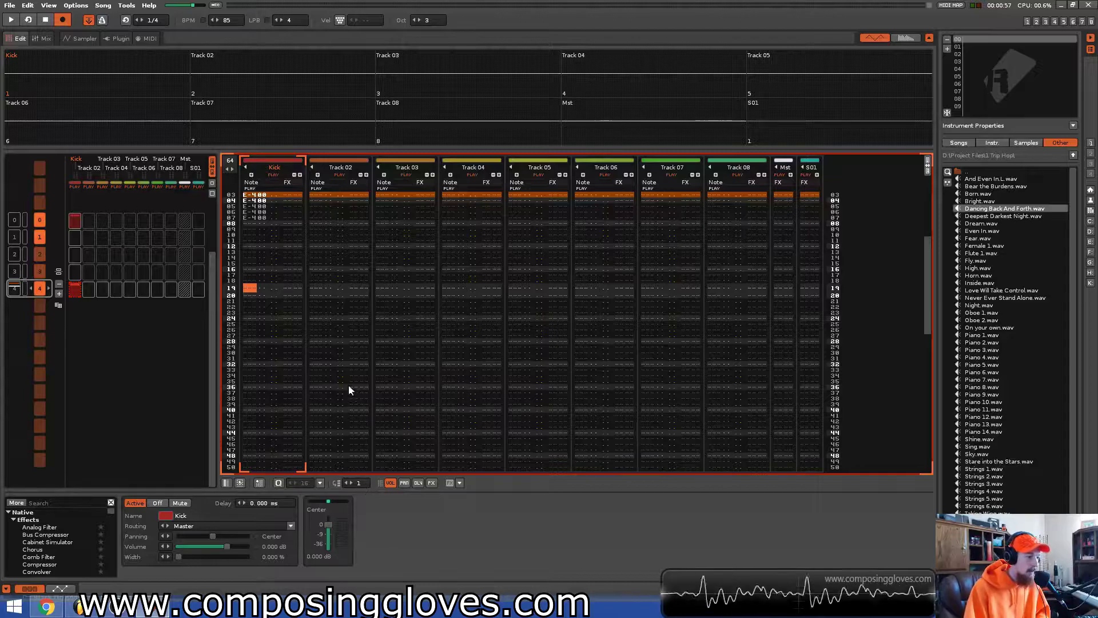
Delete all the Kick notes on lines 00 to 07 of the last pattern.
left_click(254, 212)
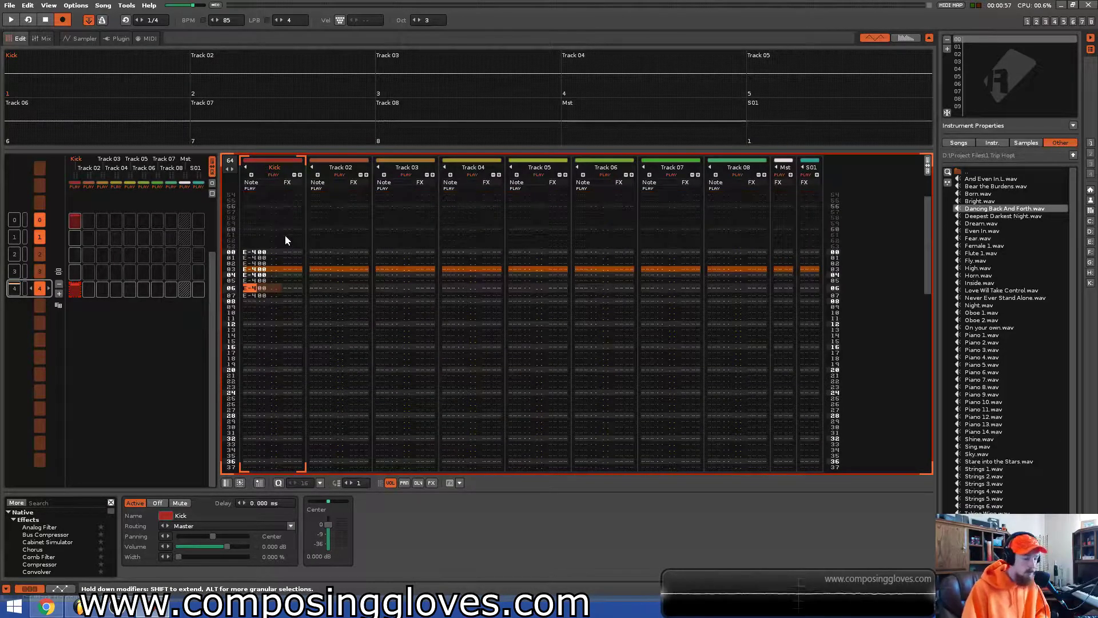
key("Up")
key("Up")
key("Up")
key("Up")
key("Delete")
key("Delete")
key("Delete")
key("Delete")
key("Delete")
key("Delete")
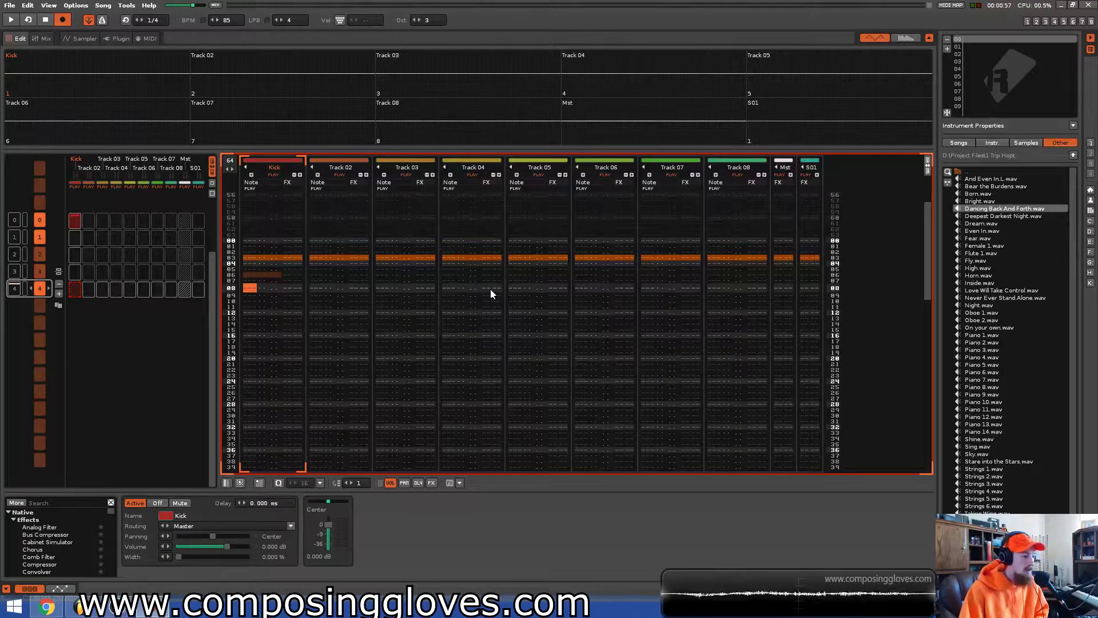
Start and stop playback of the last pattern several times.
key("space")
key("space")
key("space")
key("space")
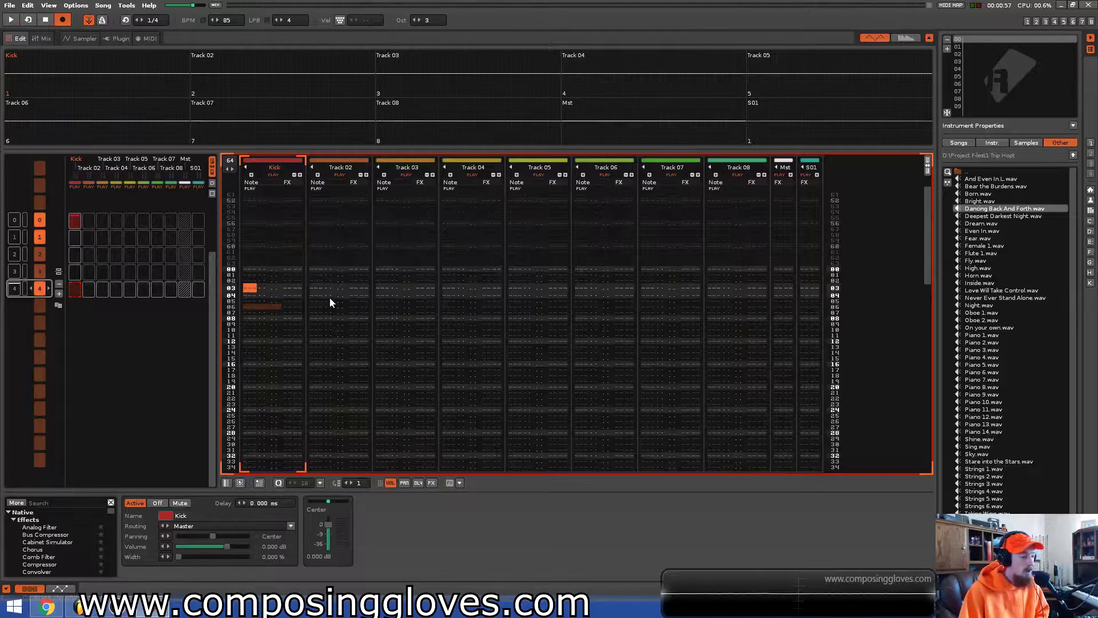
key("space")
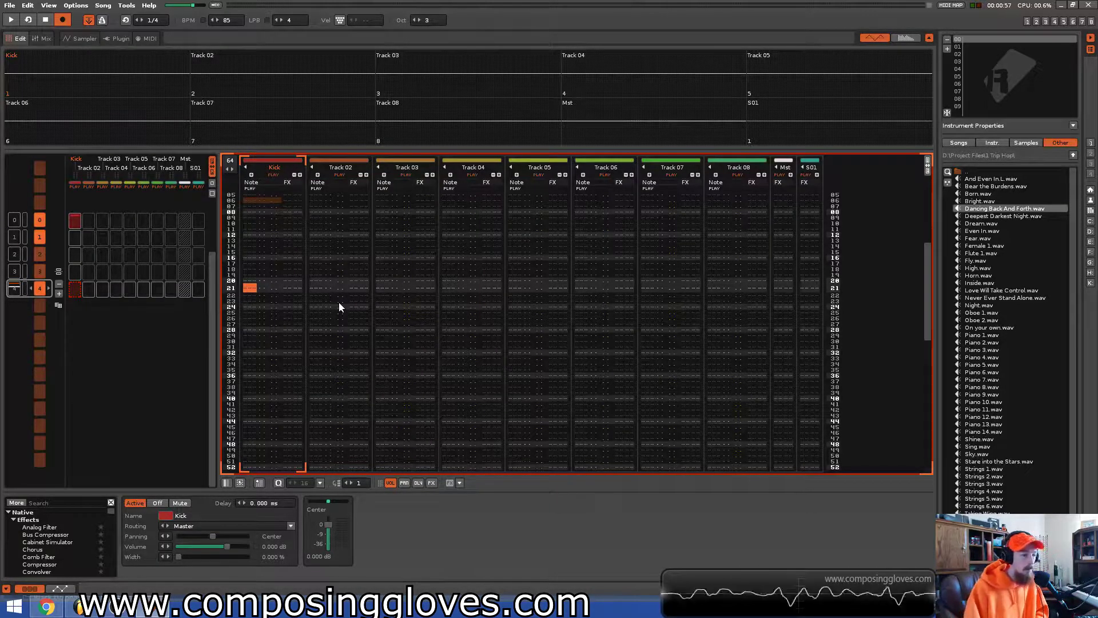
key("space")
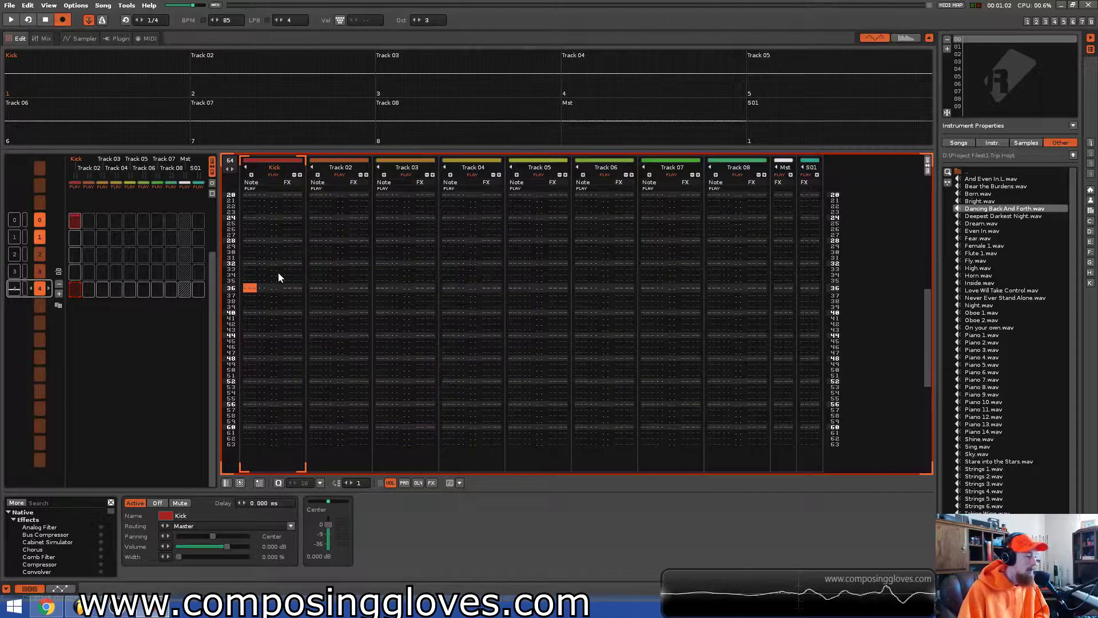
Look through the Kick track's lines in the last pattern and return to the first pattern.
scroll(277, 281, "up", 4)
scroll(272, 285, "up", 1)
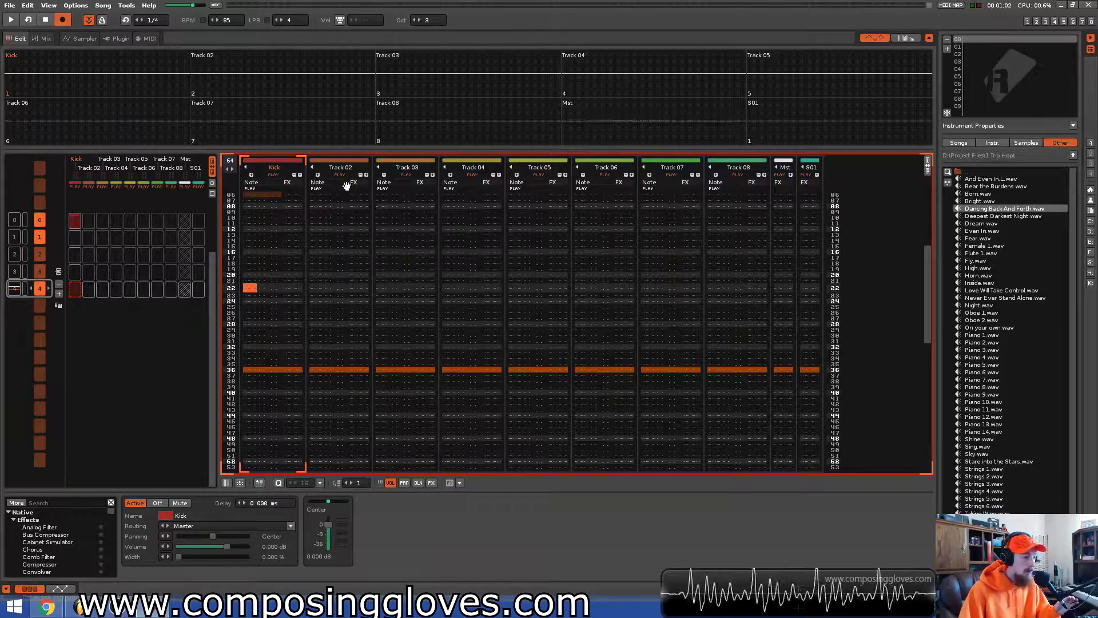
left_click(287, 165)
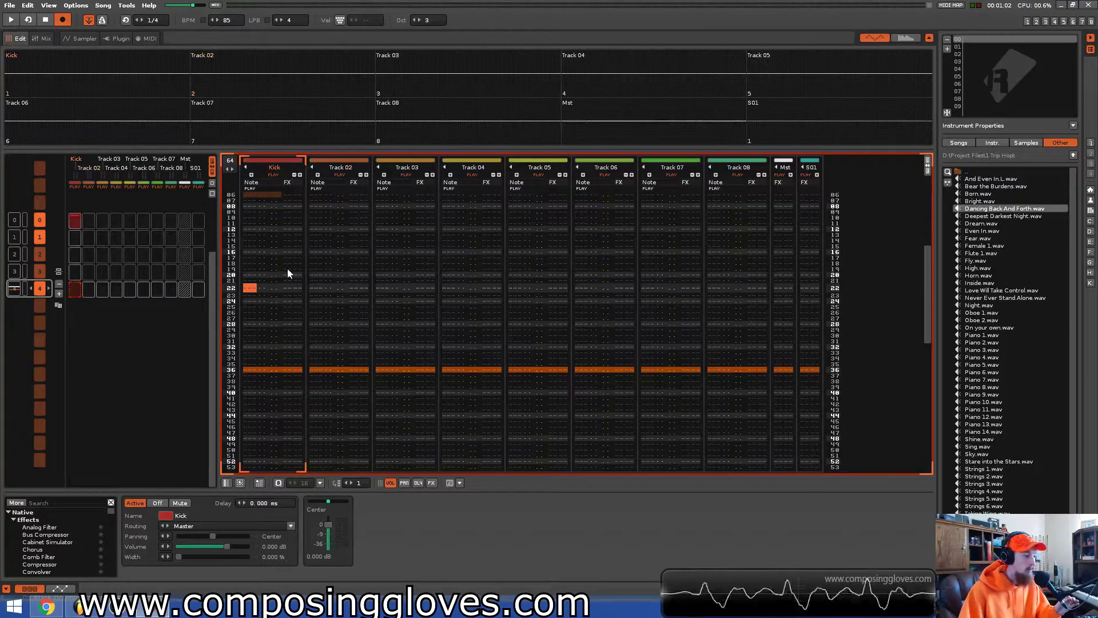
scroll(287, 269, "down", 10)
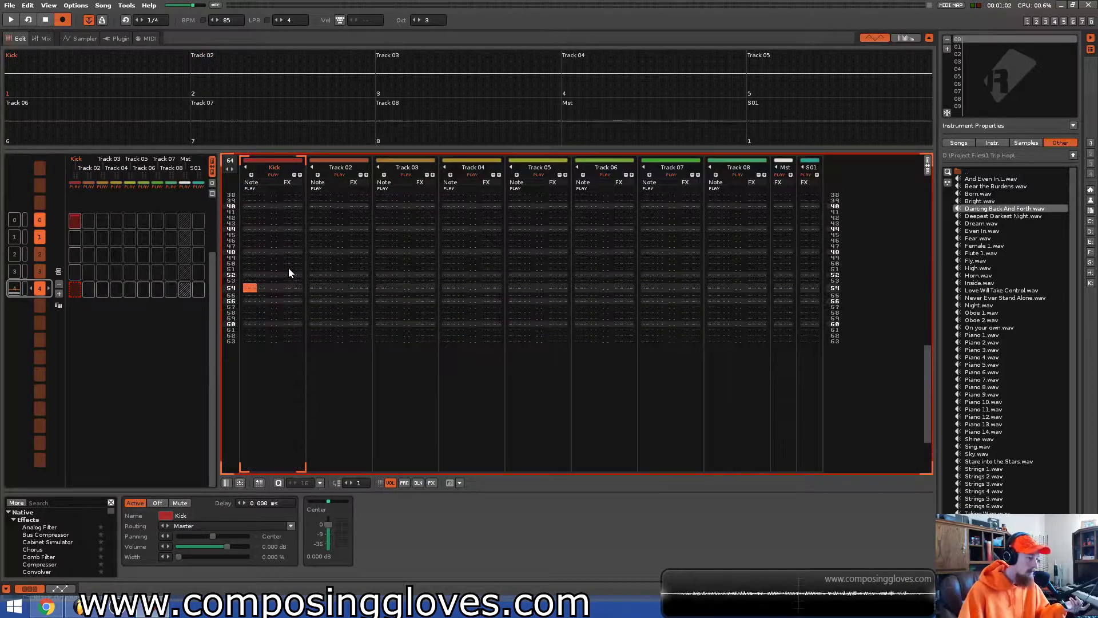
scroll(367, 286, "up", 10)
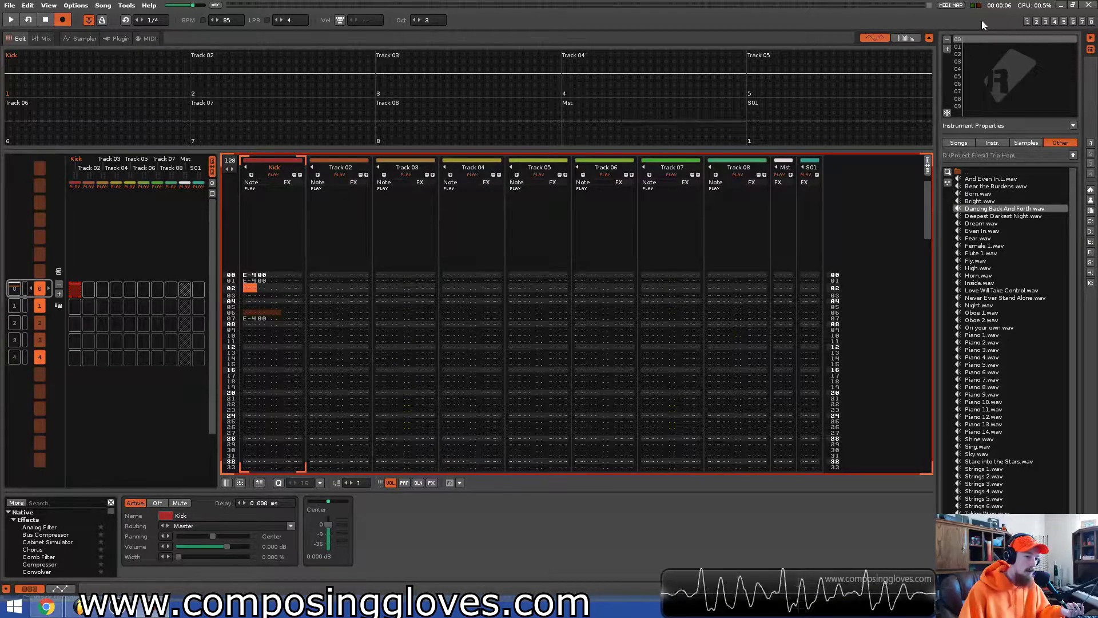
Preview a sample from the 1 Trip Hop folder, stop it, and go up to the Project Files folder.
left_click(998, 209)
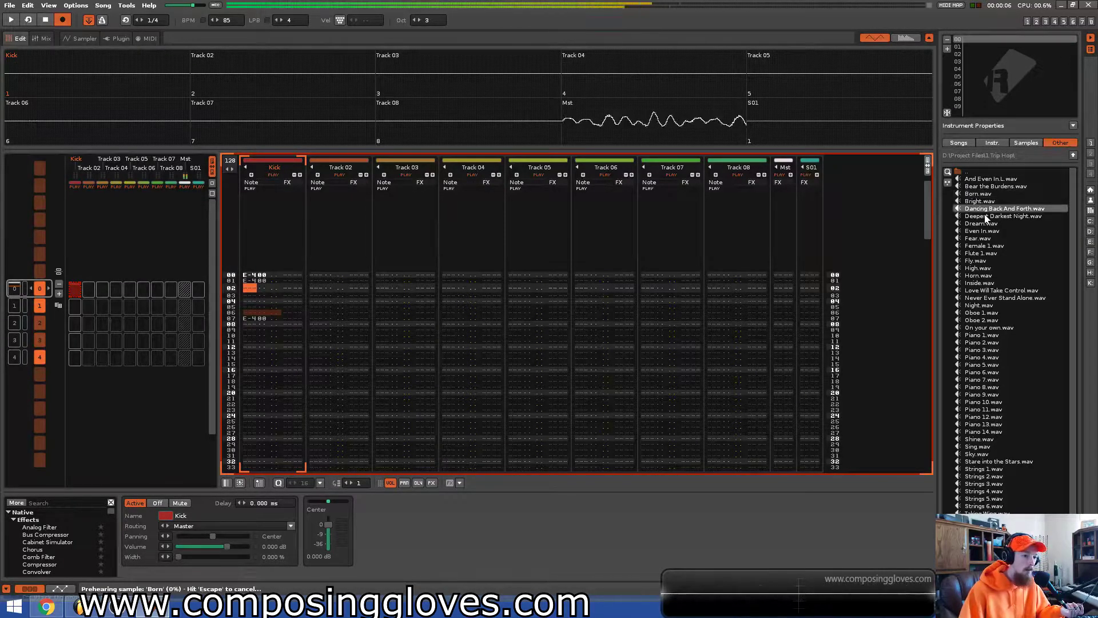
key("Escape")
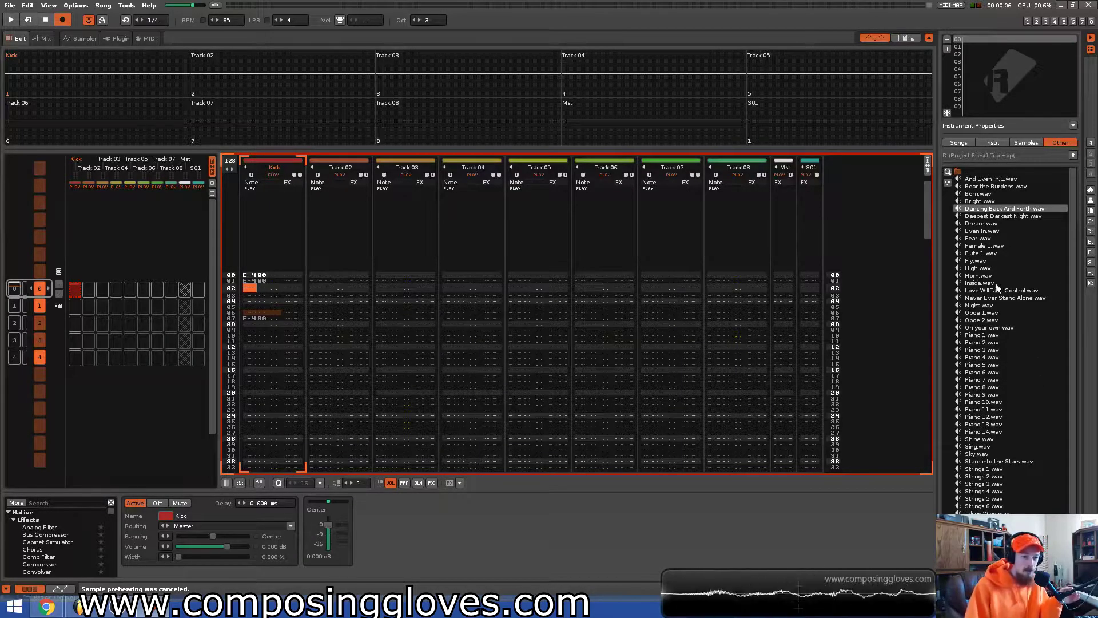
double_click(972, 172)
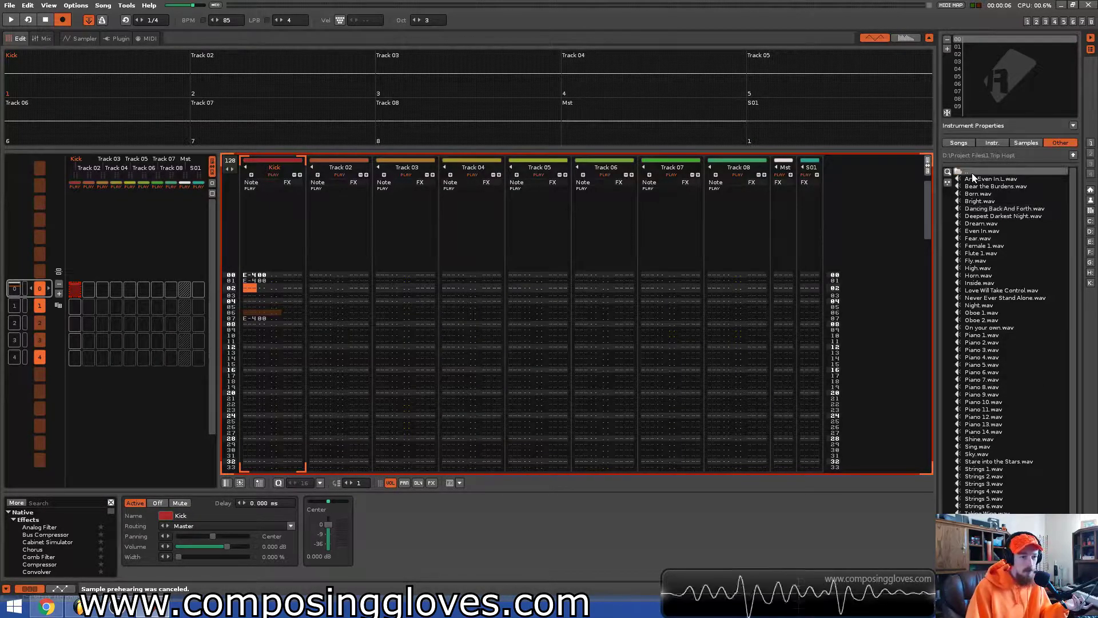
Compare the Samples, Instr. and Other file categories of the disk browser, ending on Other.
left_click(1024, 144)
left_click(988, 143)
left_click(1058, 144)
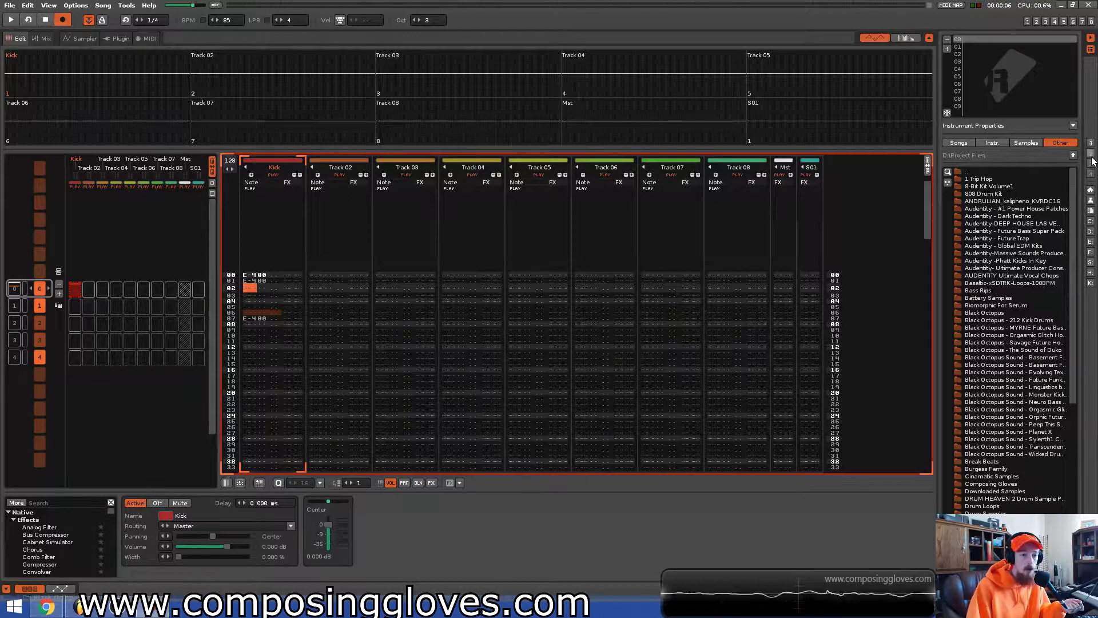
left_click(1019, 143)
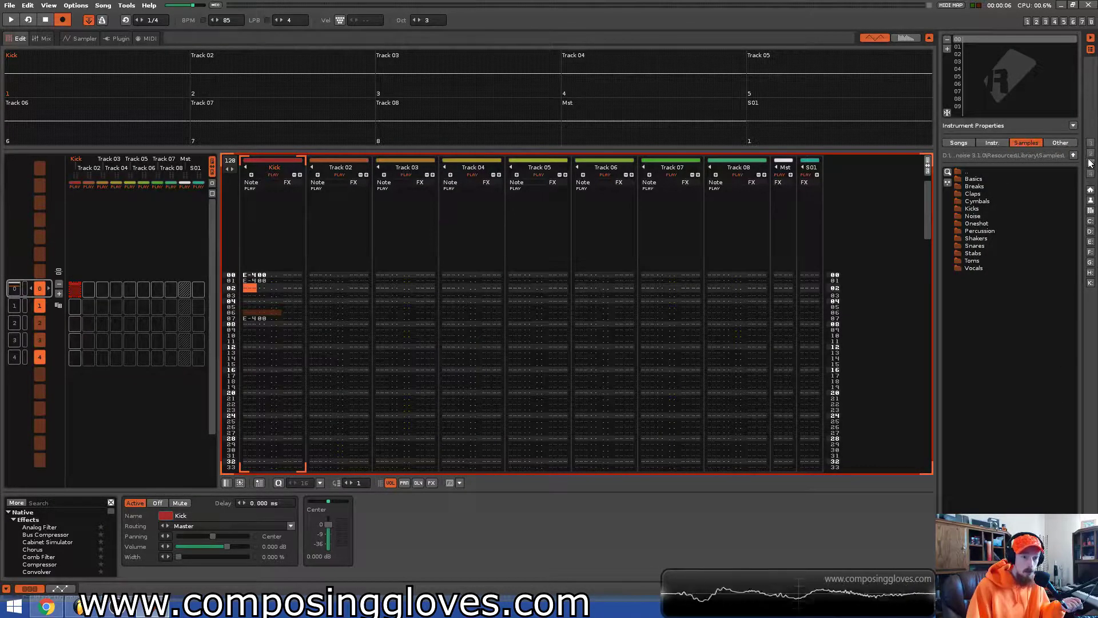
left_click(992, 142)
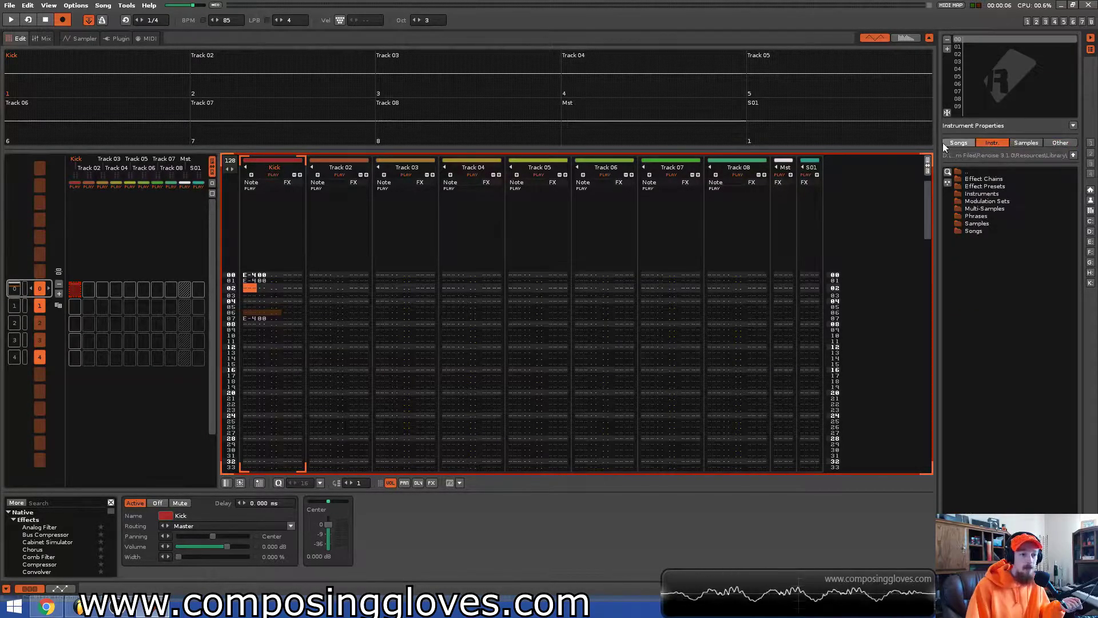
left_click(1027, 142)
left_click(994, 141)
left_click(1017, 142)
left_click(992, 142)
left_click(1015, 142)
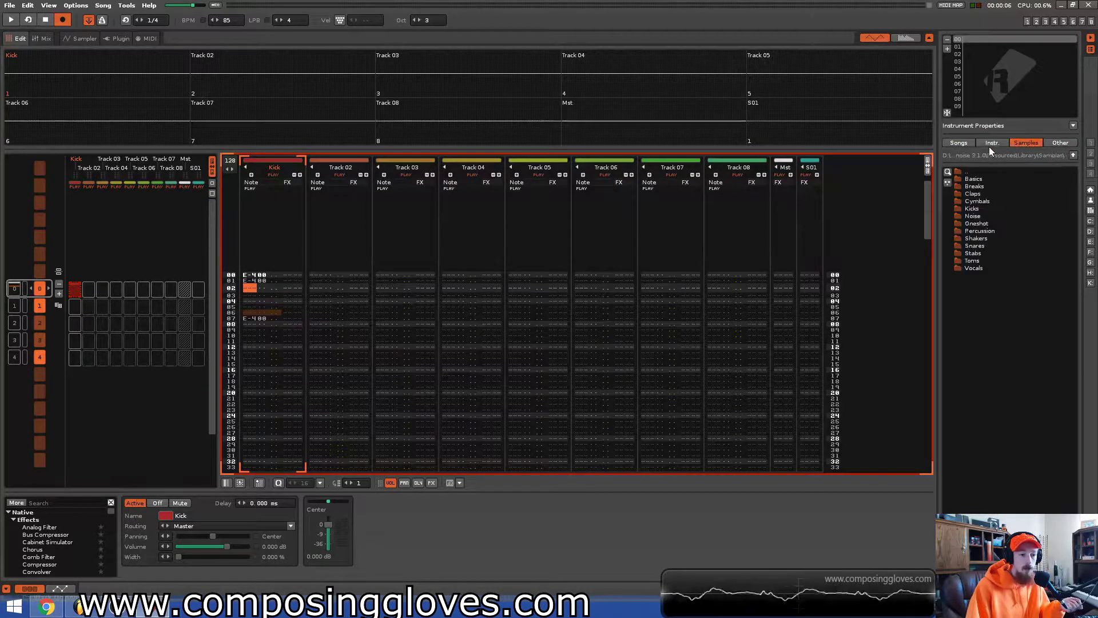
left_click(1061, 143)
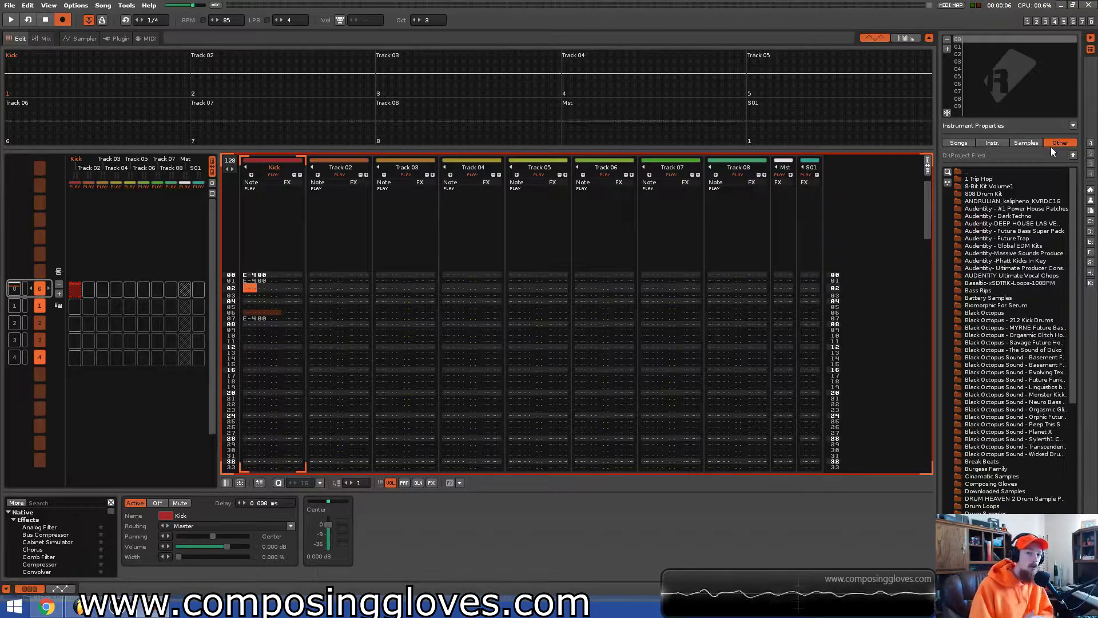
View the Songs files in the disk browser, return to the Other category, and restore view preset 1.
left_click(947, 144)
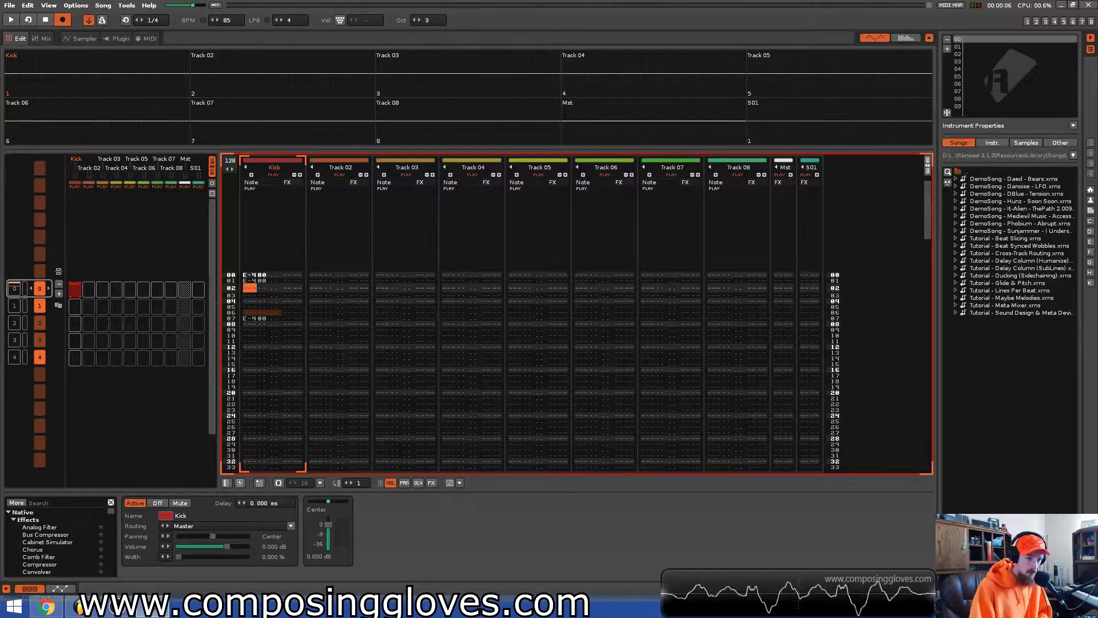
left_click(1050, 144)
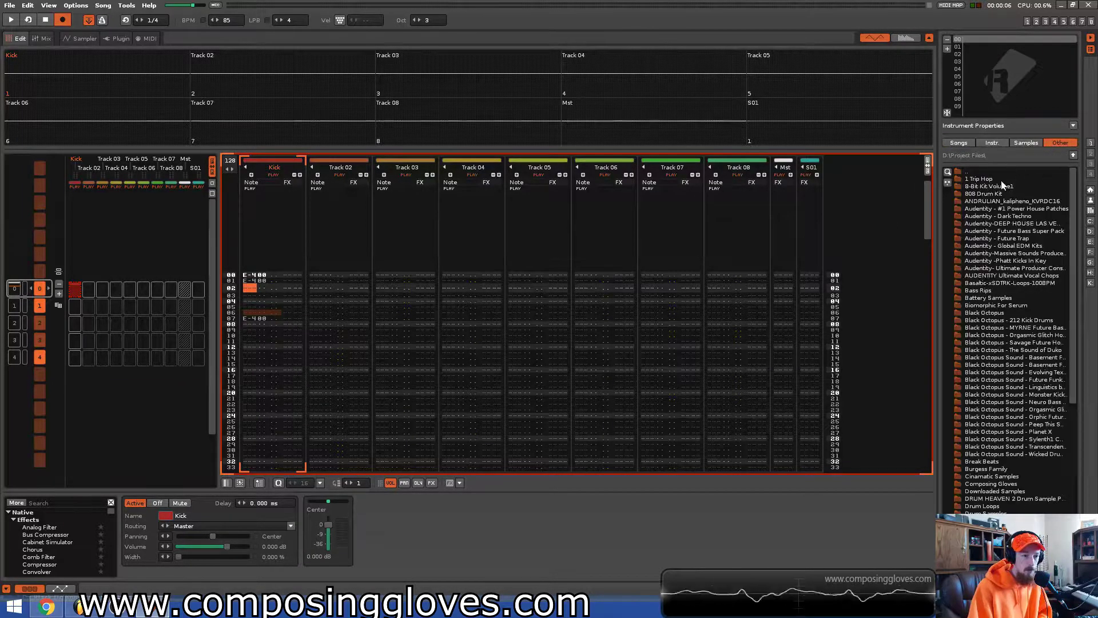
key("F1")
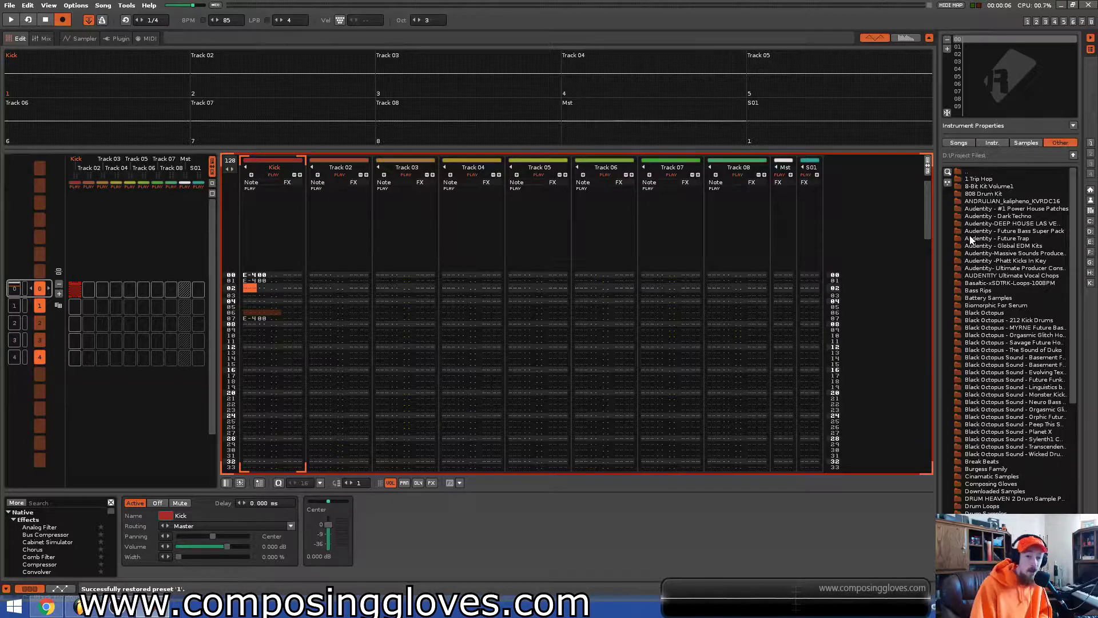
Delete every note from the first eight lines of the Kick track and return to line 00.
left_click(1000, 76)
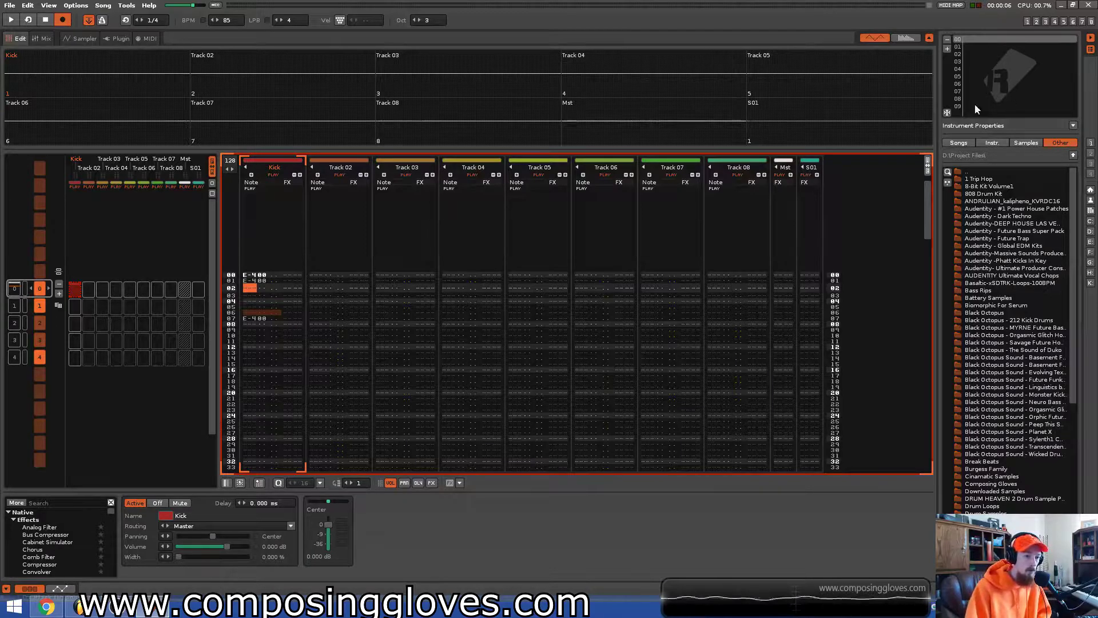
scroll(329, 284, "up", 2)
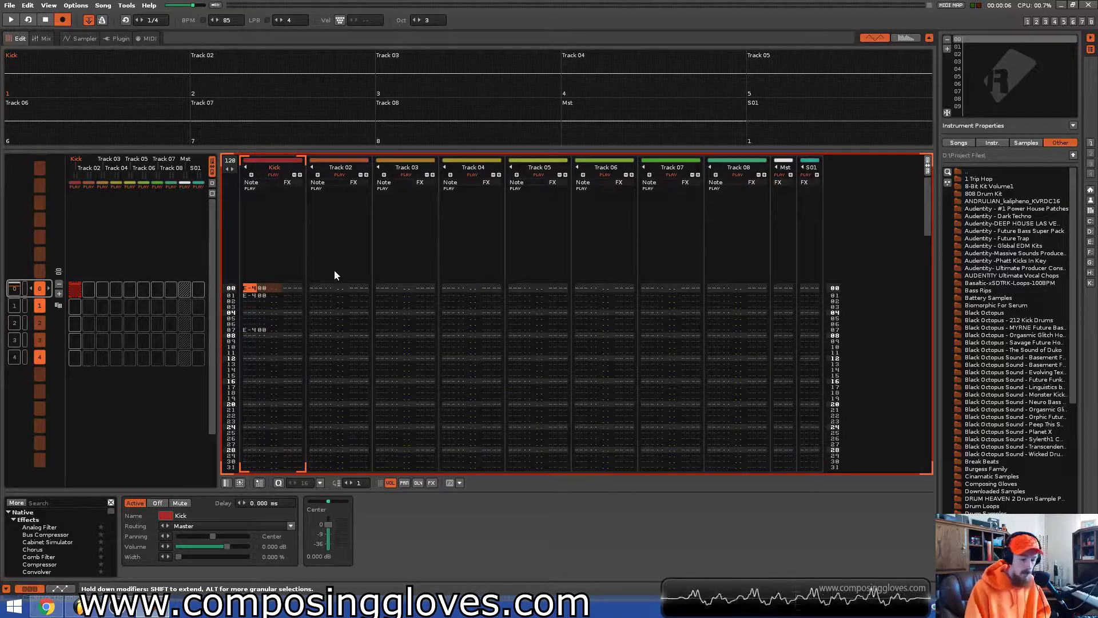
key("Delete")
key("Delete")
key("Delete")
key("Delete")
key("Delete")
key("Delete")
key("Delete")
key("Delete")
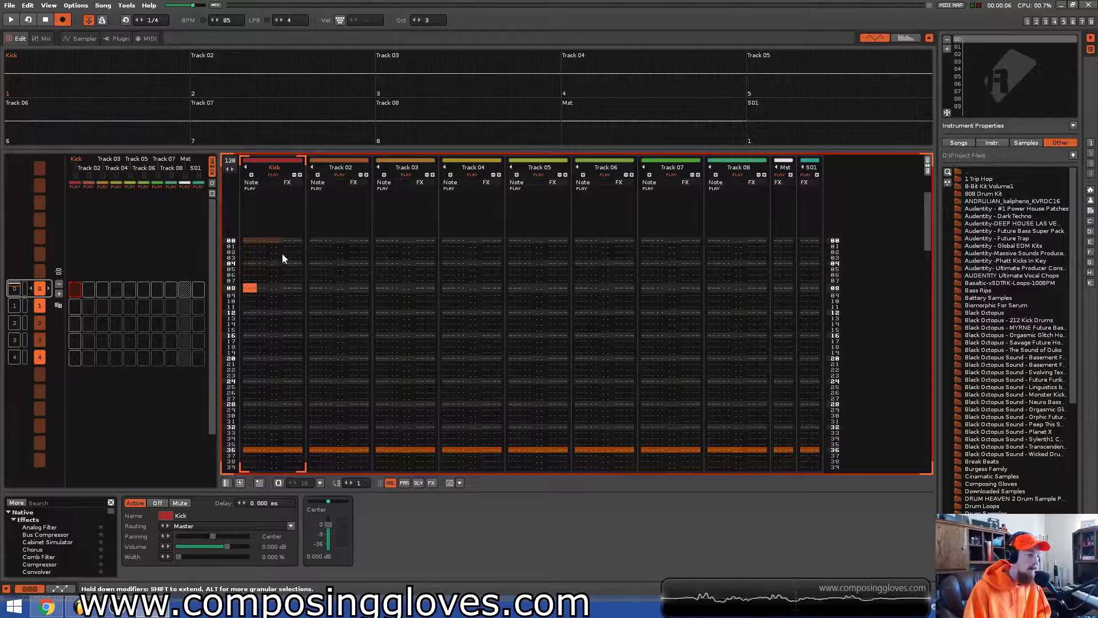
left_click(252, 238)
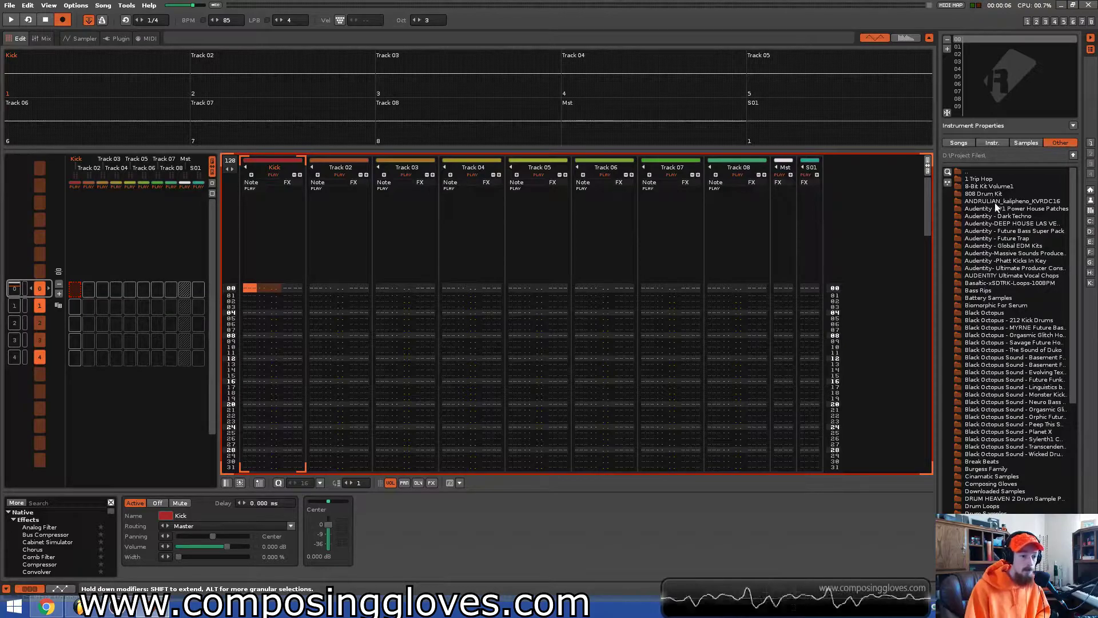
Load MKV1_Kick_007.wav from the Black Octopus Sound - Monster Kicks folder into instrument slot 00.
left_click(1024, 446)
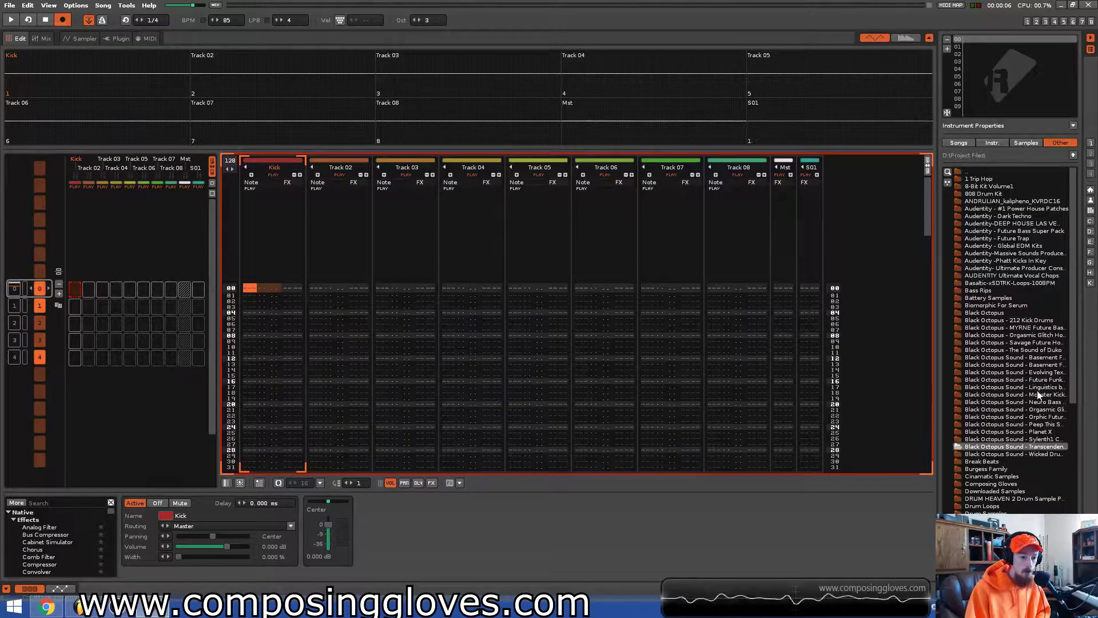
double_click(1036, 395)
double_click(993, 223)
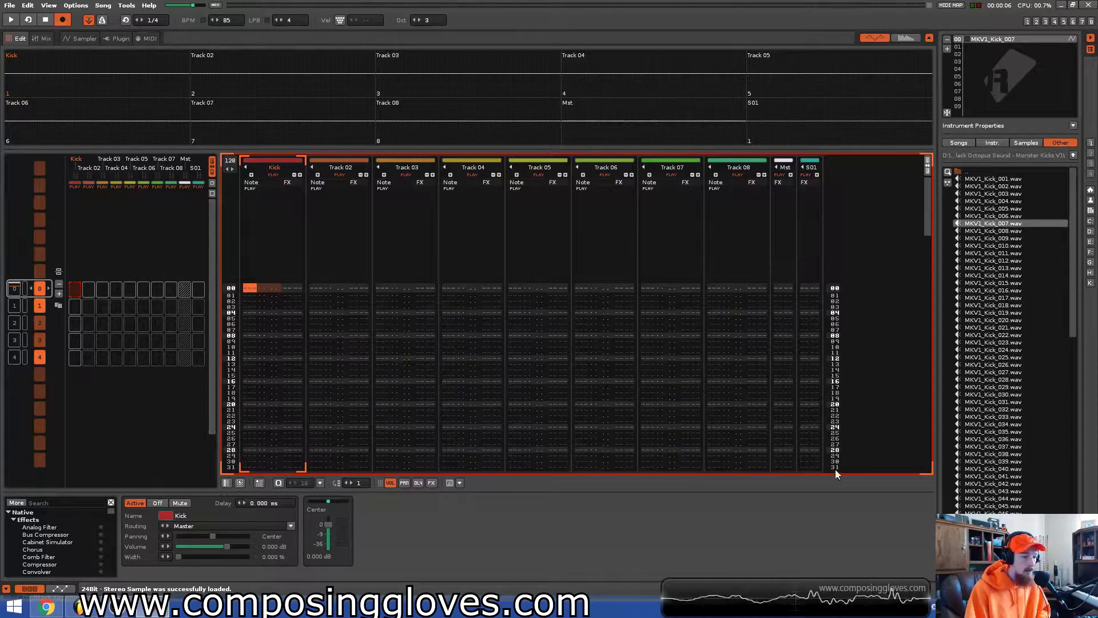
Turn off edit mode and audition the loaded kick sample at different octaves, ending back on octave 3.
key("Escape")
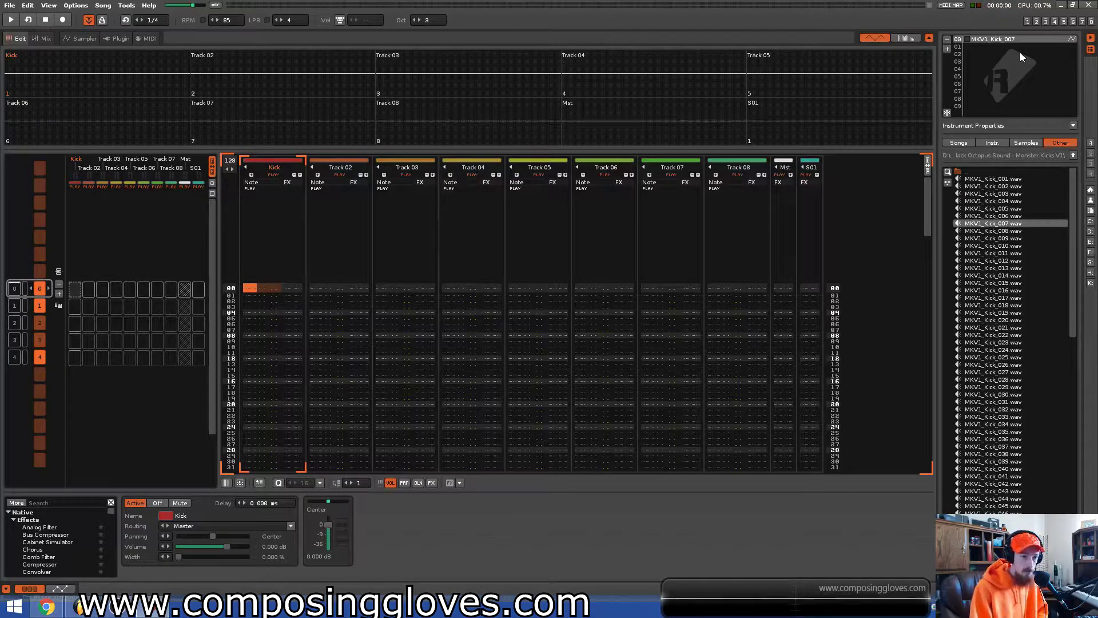
key("q")
key("q")
key("q")
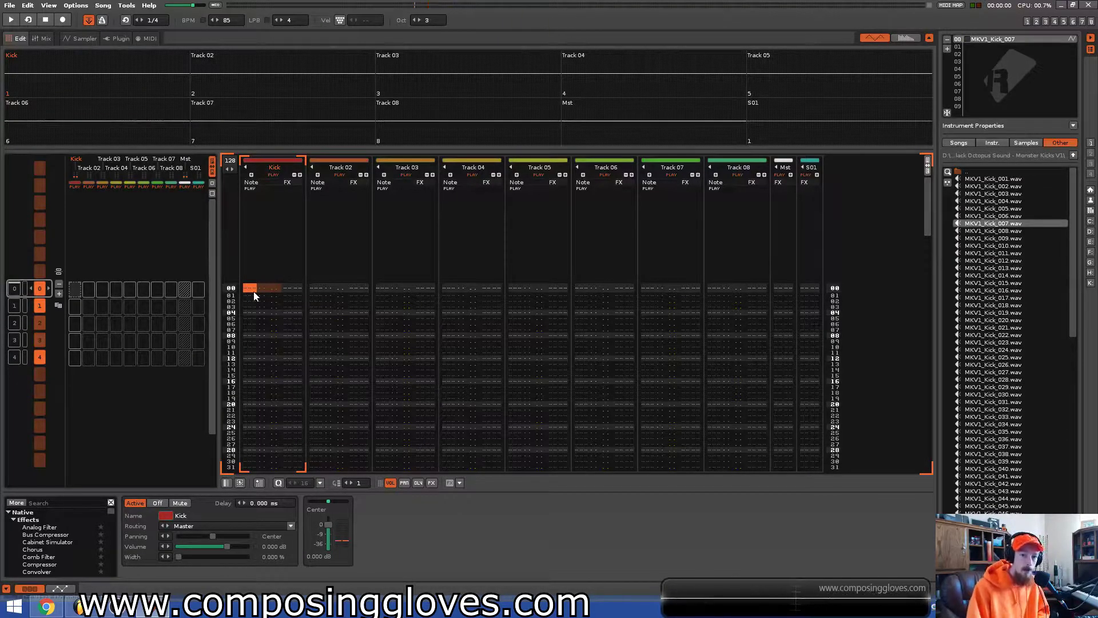
key("q")
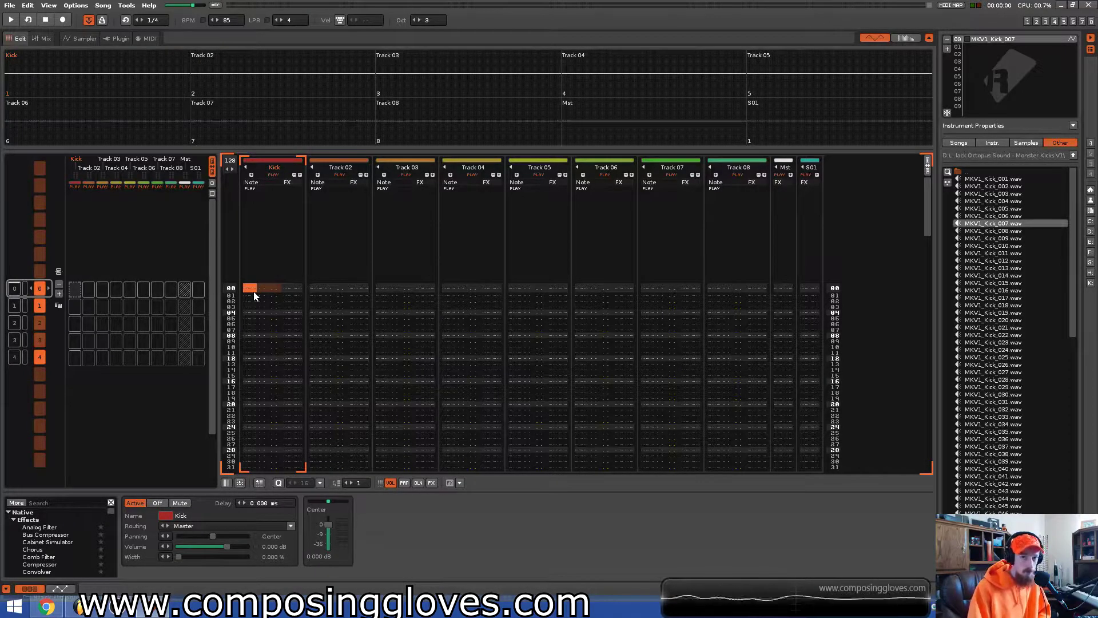
key("q")
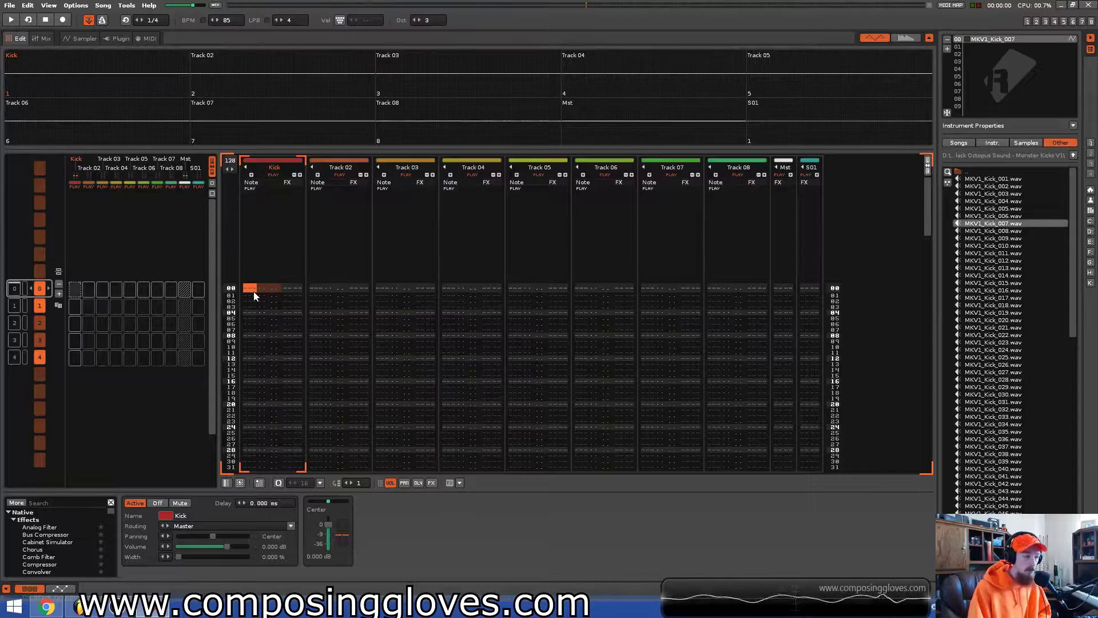
key("KP_Divide")
key("KP_Divide")
key("q")
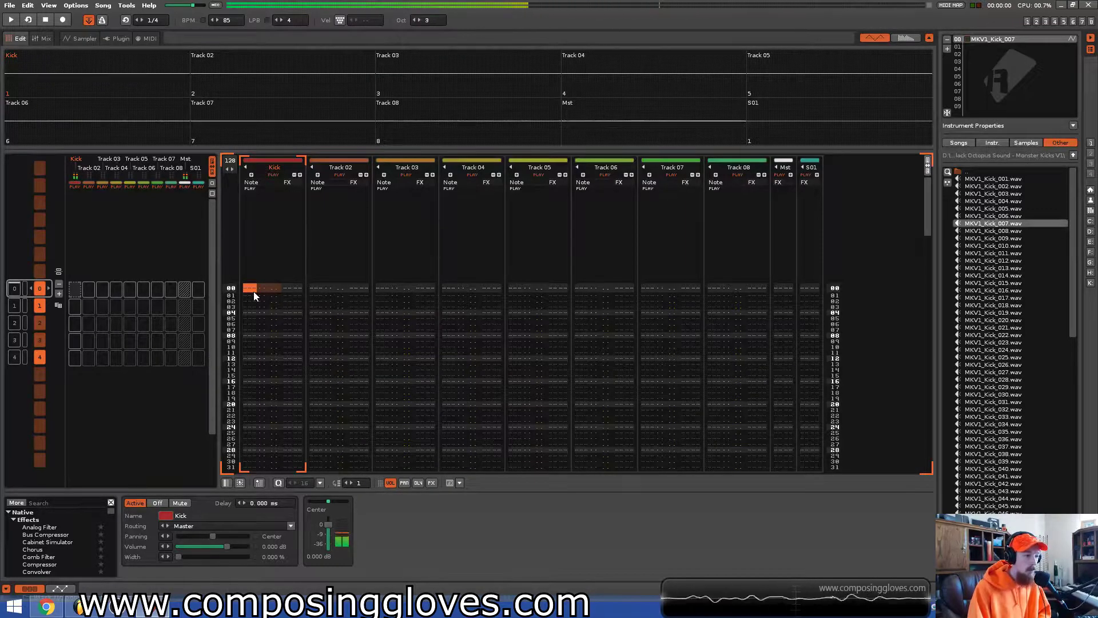
key("KP_Multiply")
key("q")
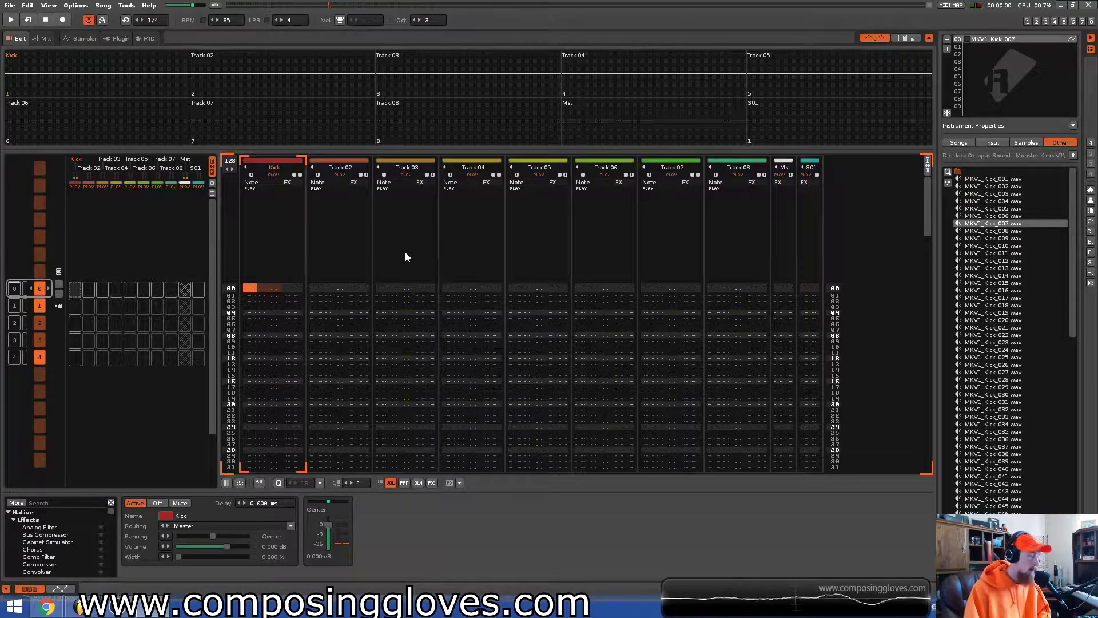
Turn on edit mode and record C-4 kick notes on lines 00, 04, 08 and 12 of the Kick track, returning to line 00.
key("Escape")
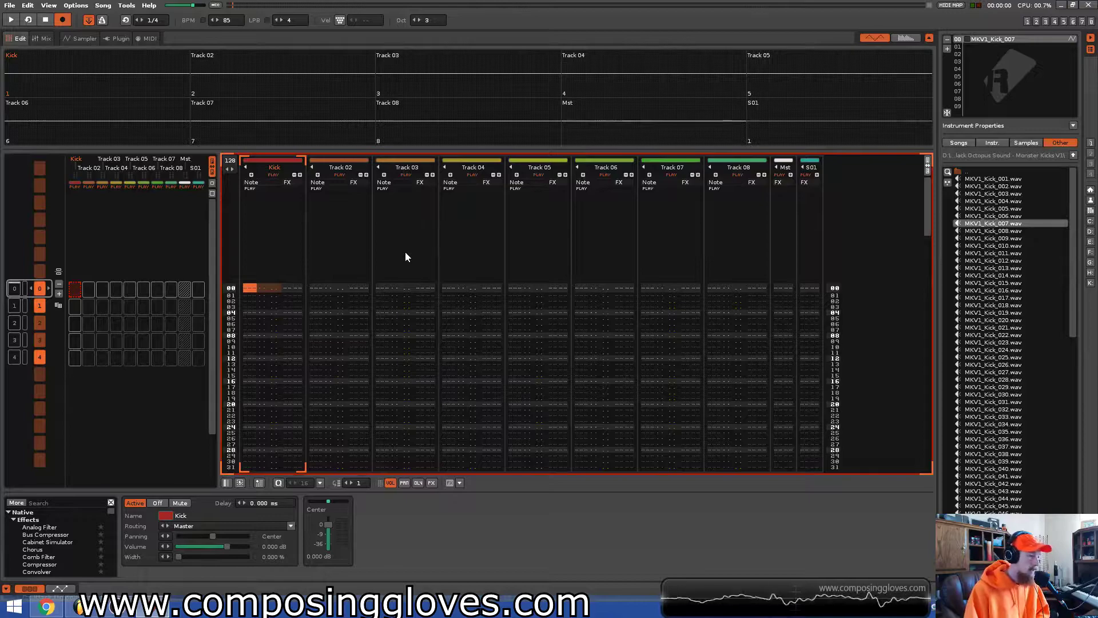
key("q")
key("q")
key("q")
key("q")
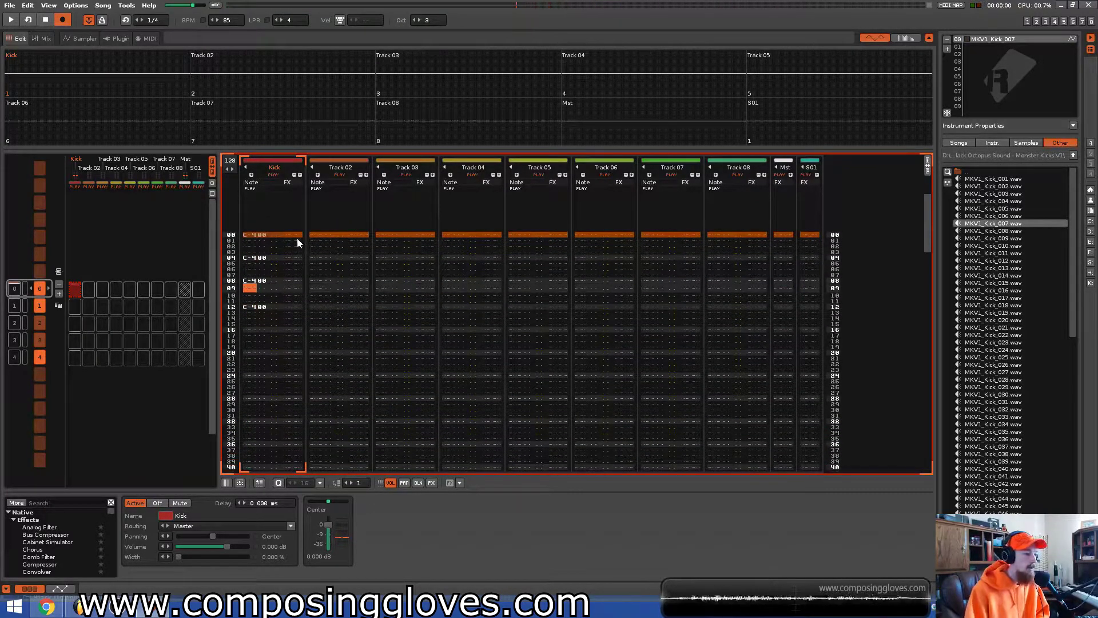
left_click(255, 235)
left_click(246, 289)
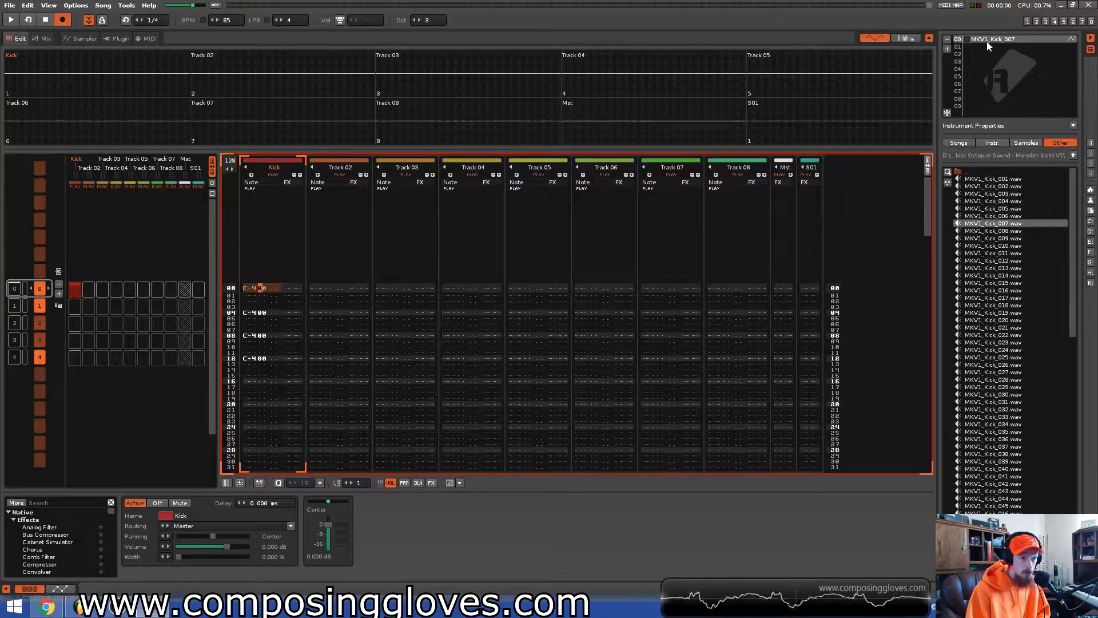
left_click(262, 288)
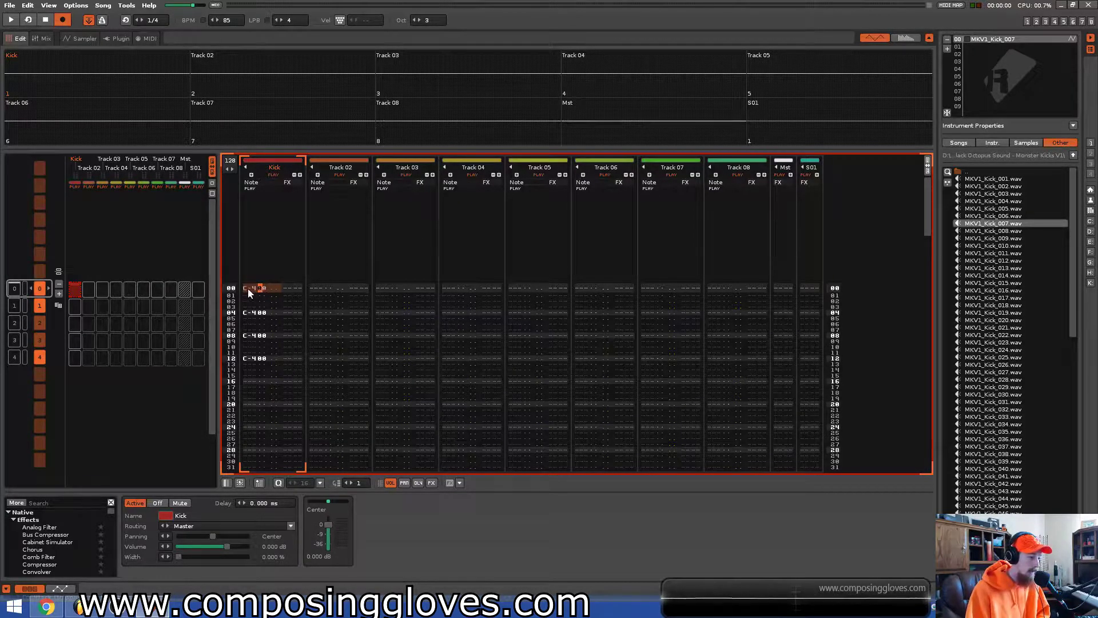
Play the kick pattern, set the tempo to 124 BPM, and replay it from the start before stopping.
key("space")
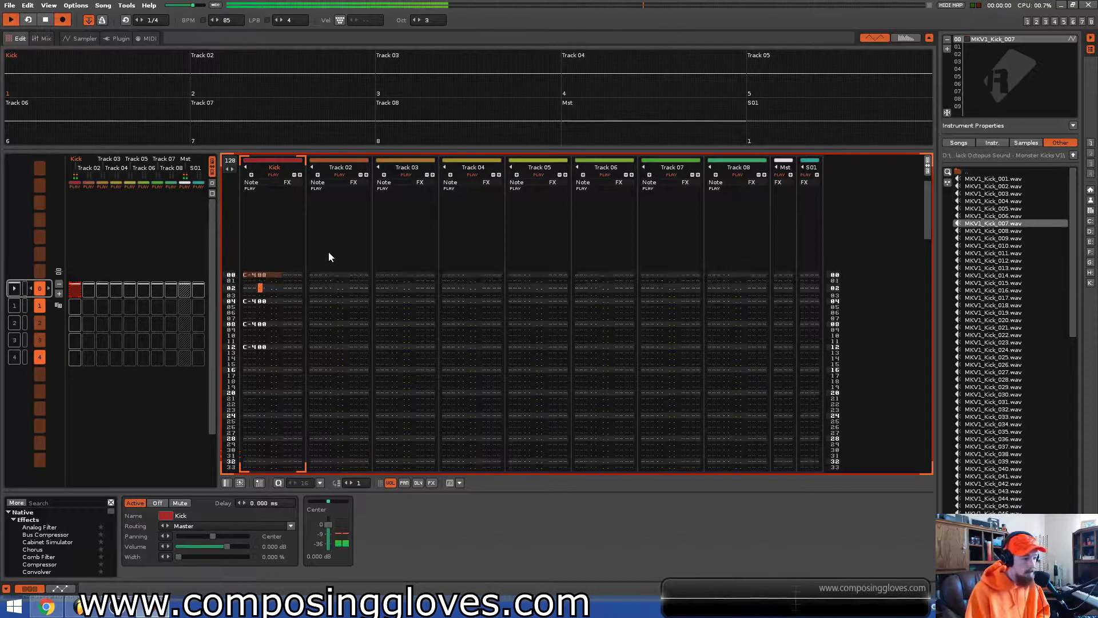
key("space")
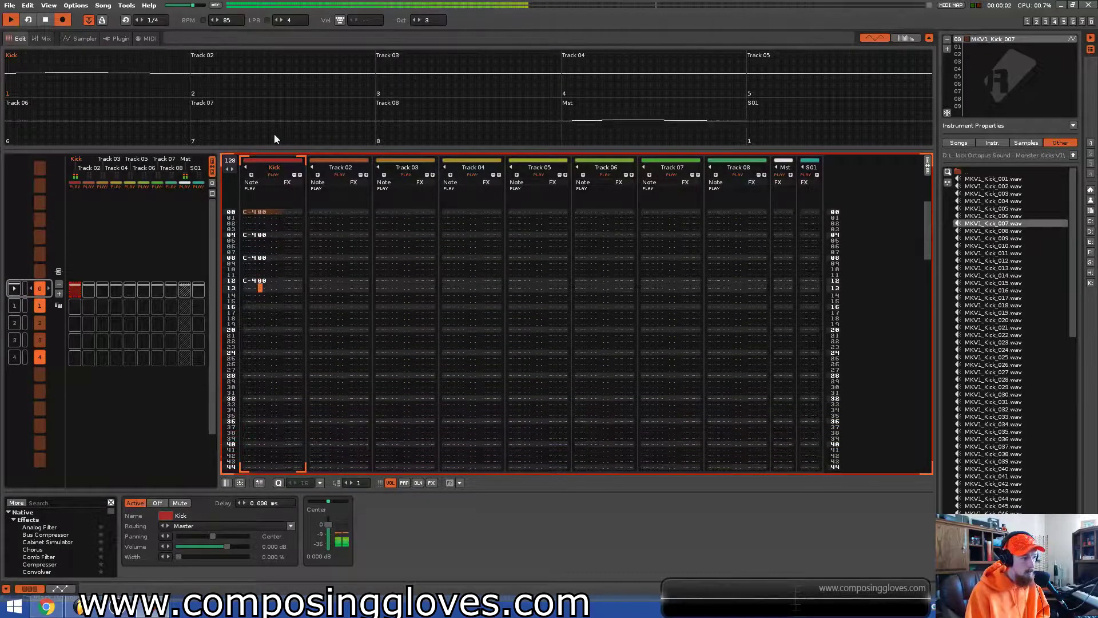
key("space")
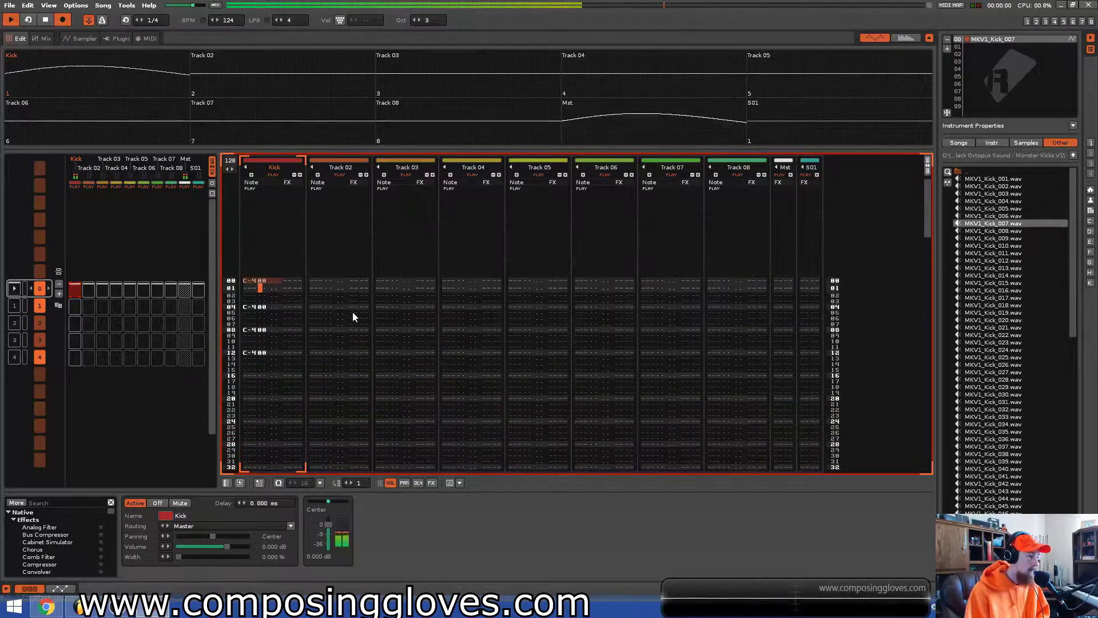
key("space")
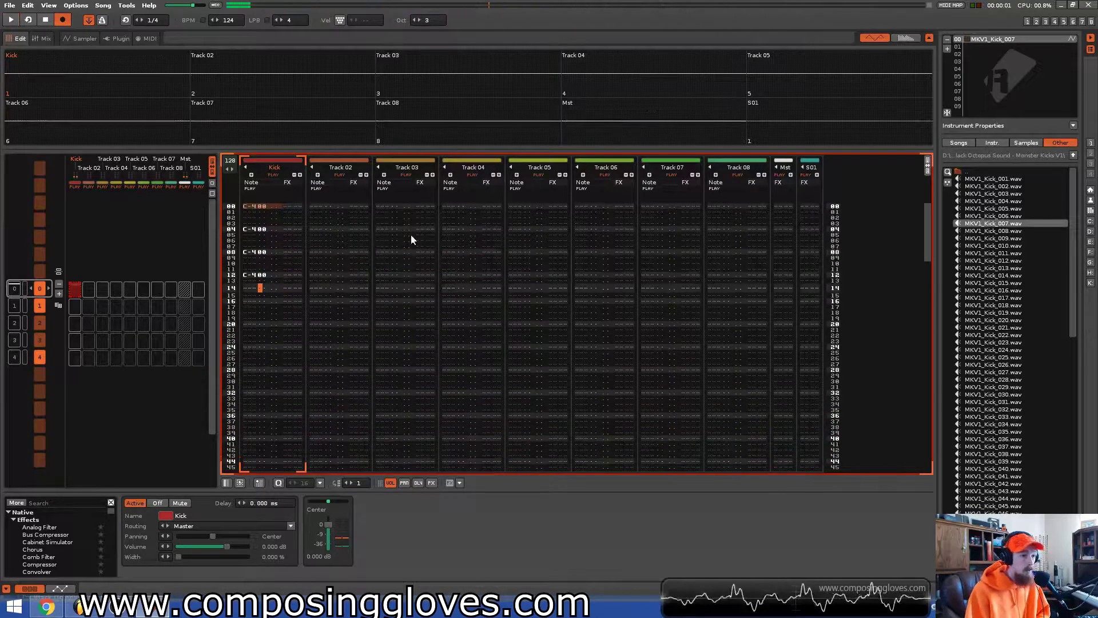
Go up to the Project Files folder and open the Snares folder of Black Octopus Sound - Wicked Drum Hits.
left_click(979, 173)
double_click(978, 173)
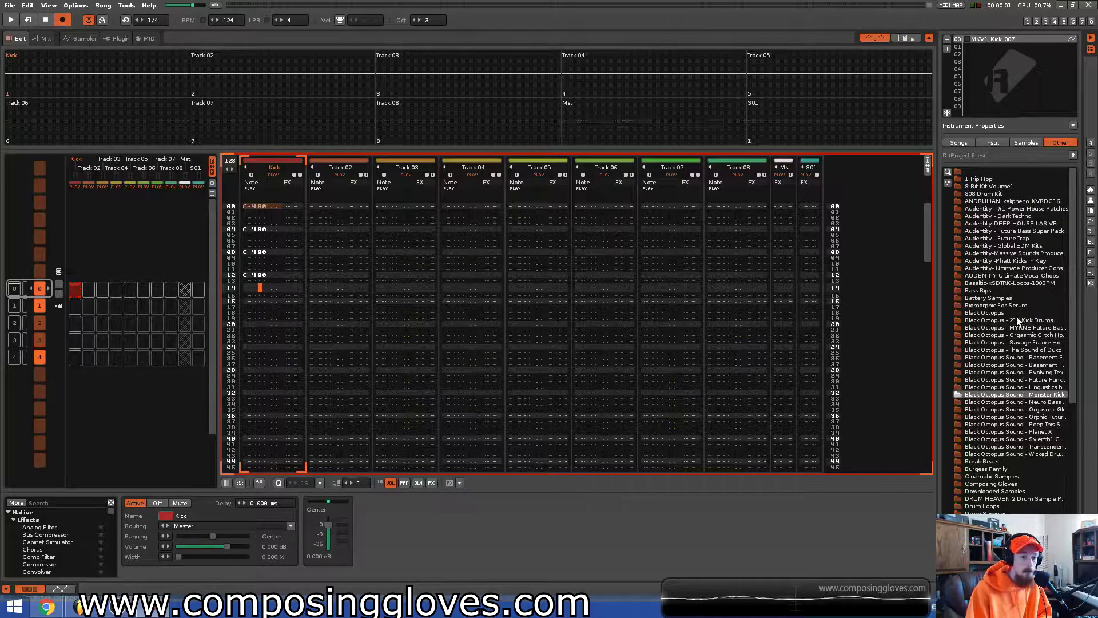
double_click(1031, 455)
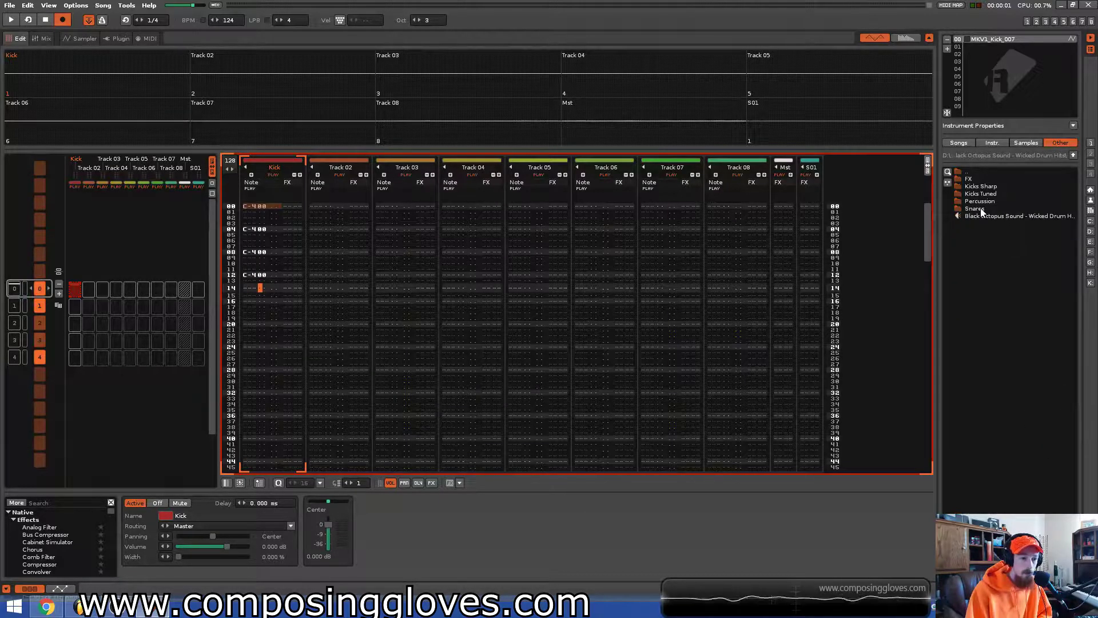
double_click(982, 210)
Load WDH_SNARE06.wav over the kick in instrument slot 00, play the pattern with it, and undo the replacement.
left_click(984, 216)
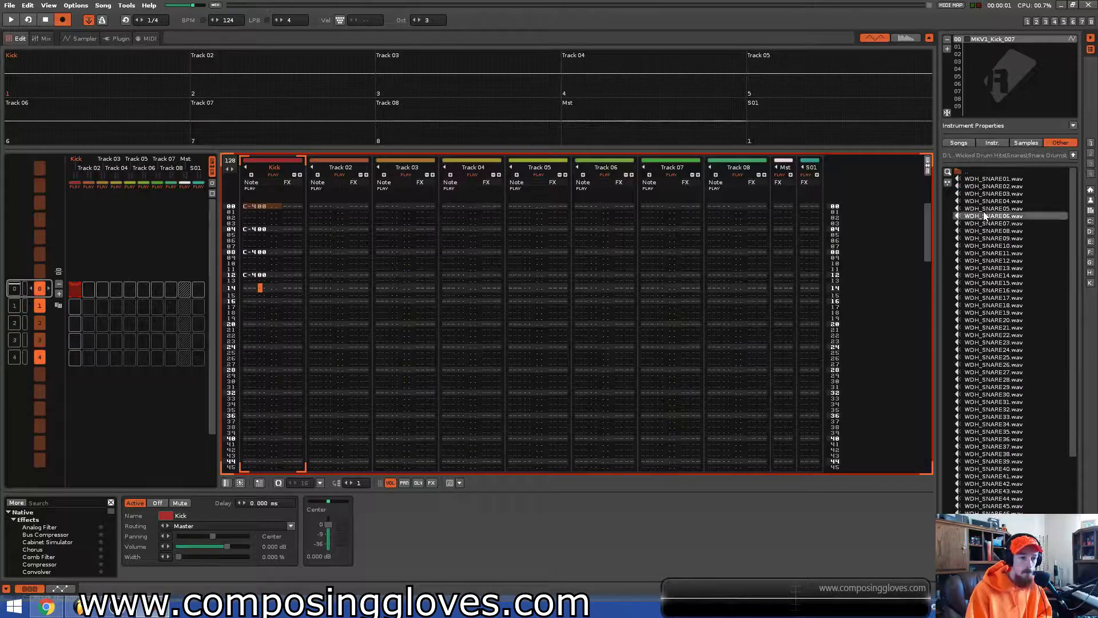
double_click(984, 217)
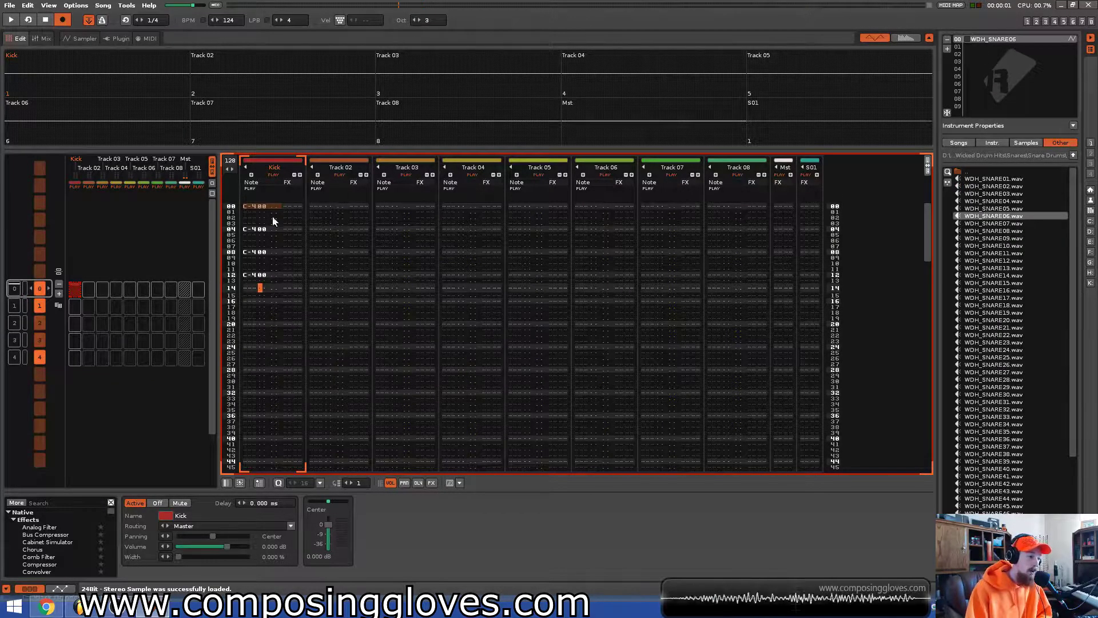
key("space")
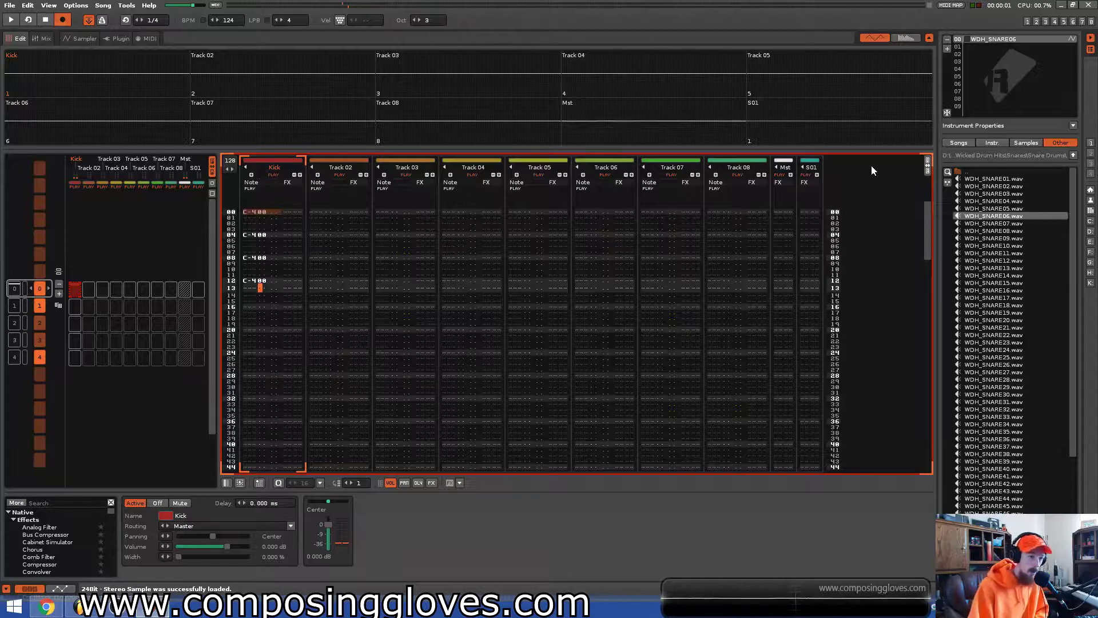
key("ctrl+z")
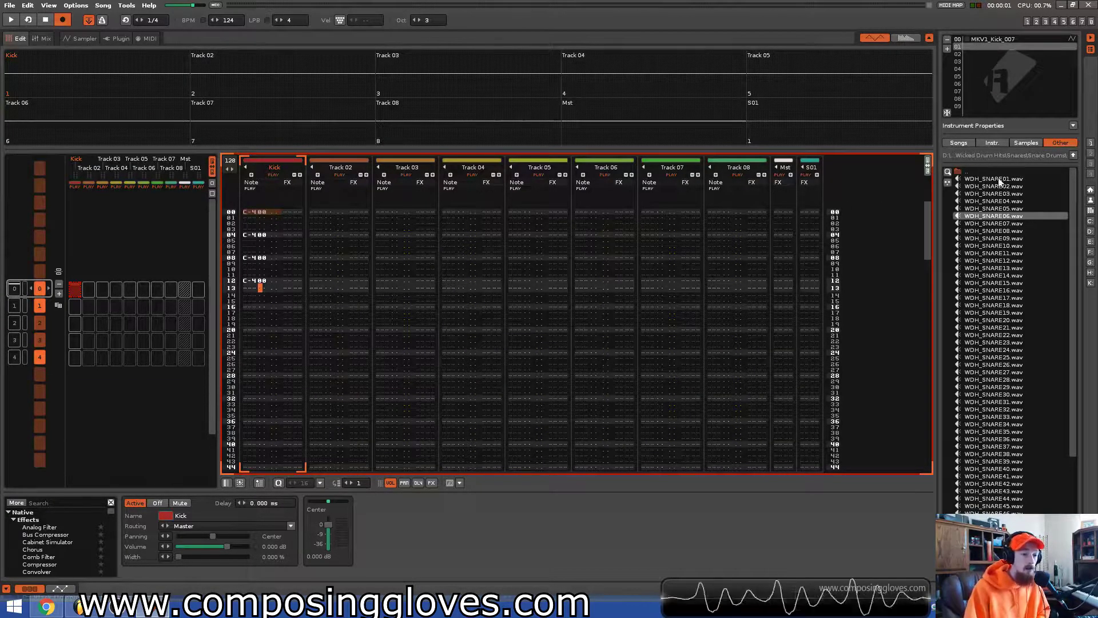
Load WDH_SNARE06.wav into the empty instrument slot 01 and enter a C-4 snare note on line 02 of the Kick track.
left_click(997, 218)
double_click(998, 217)
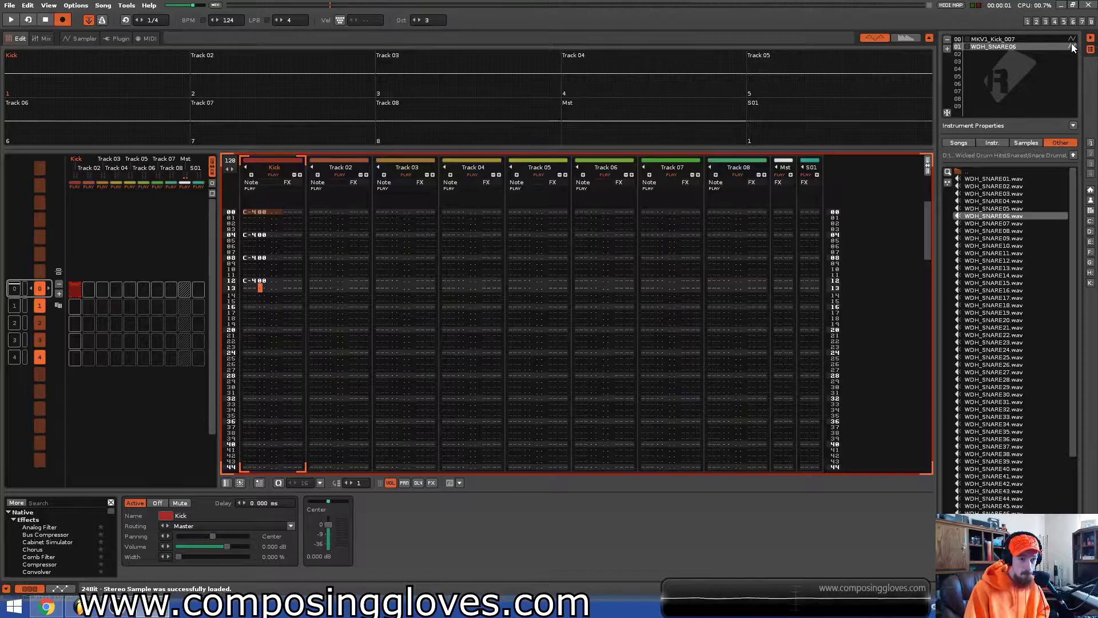
scroll(264, 214, "up", 1)
scroll(264, 215, "up", 10)
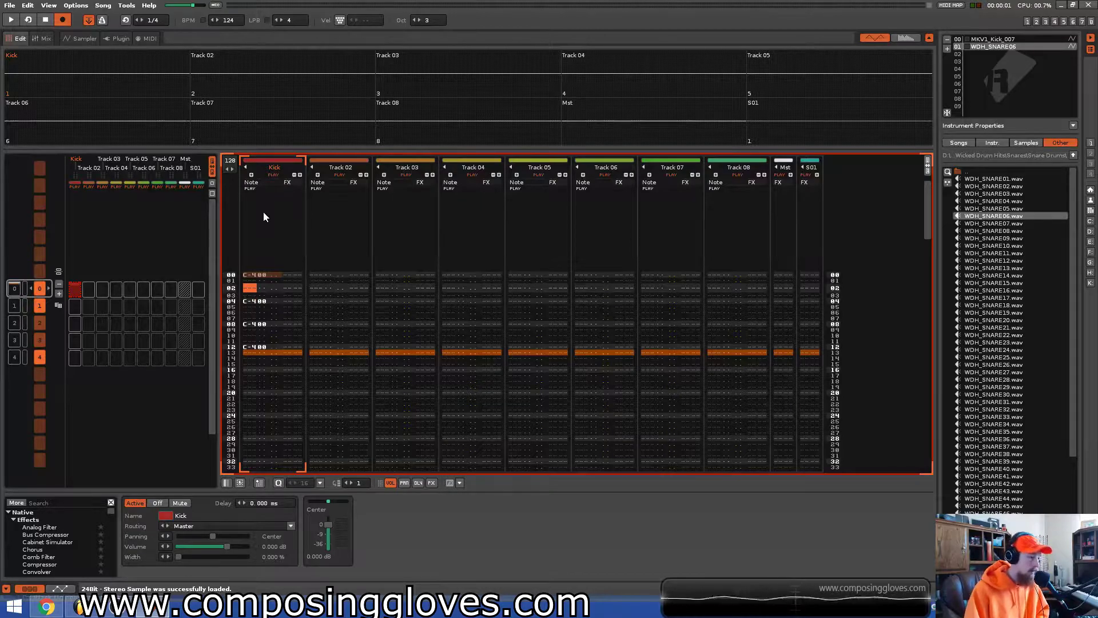
key("q")
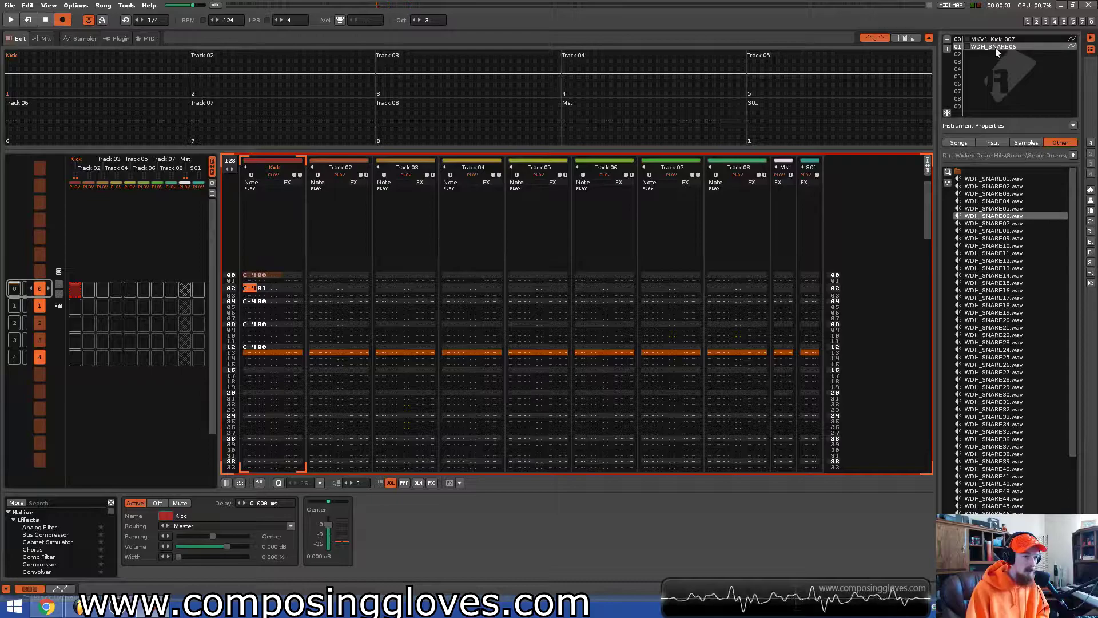
Overwrite the note on line 02 with the kick instrument, switch back to the snare instrument and re-enter its C-4 note.
key("ctrl+Up")
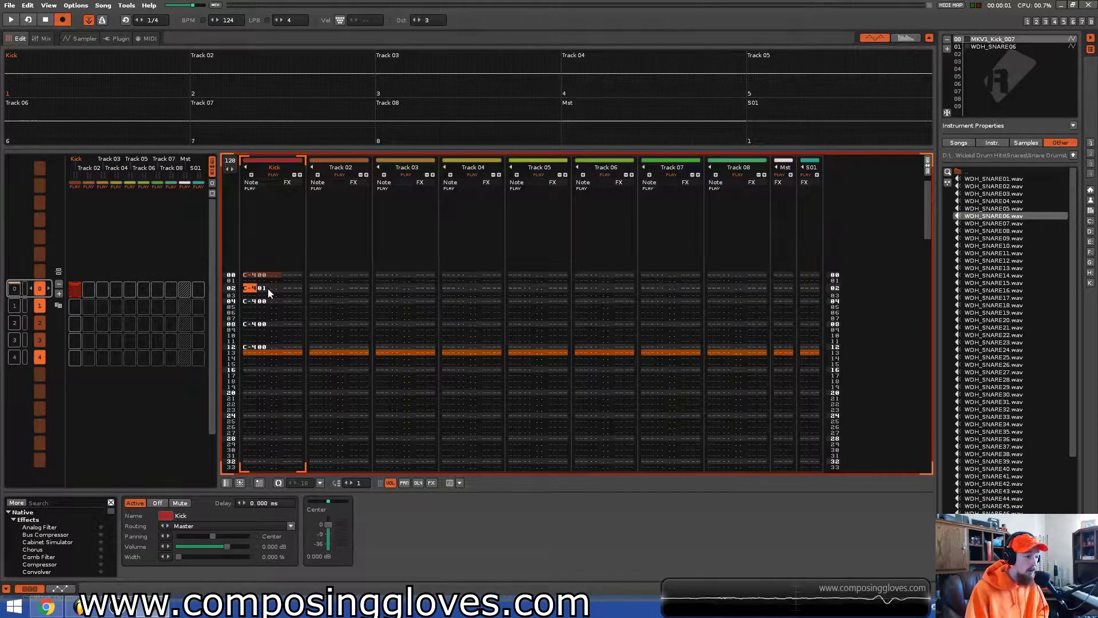
key("q")
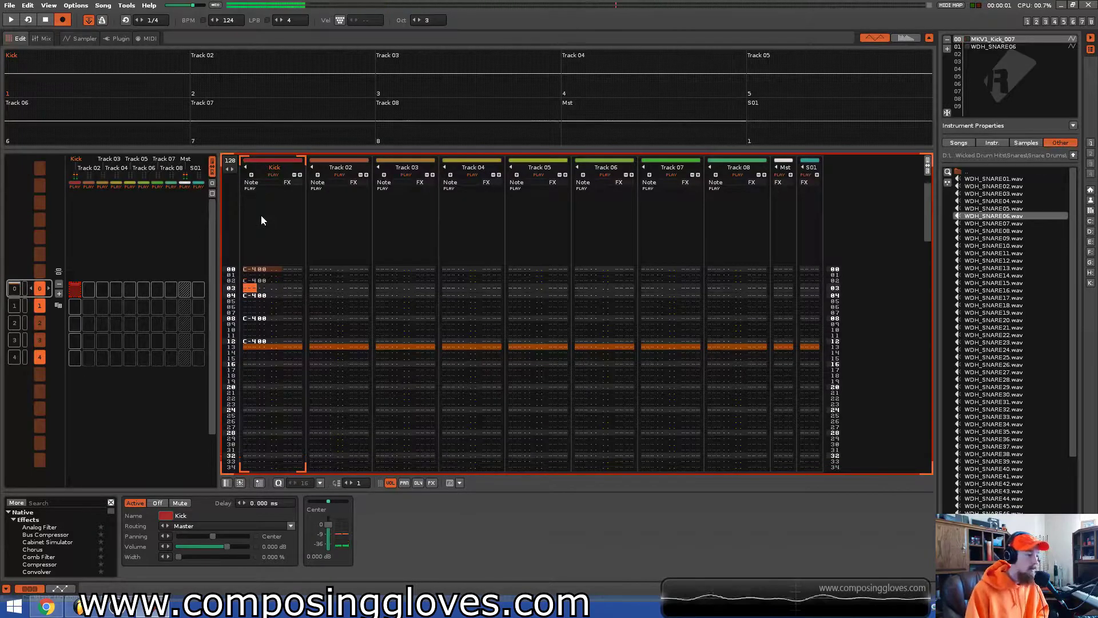
key("Up")
key("ctrl+Down")
key("q")
Enter C-4 snare notes on lines 06 and 10 of the Kick track and play the pattern.
key("Down")
key("Down")
key("Down")
key("q")
key("Down")
key("Down")
key("Down")
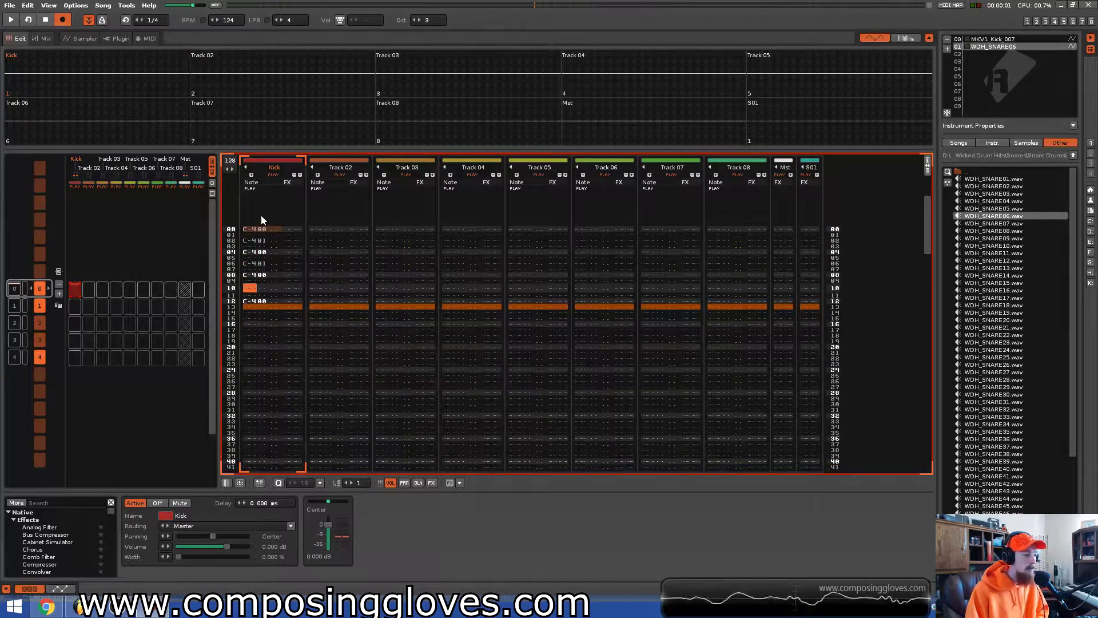
key("q")
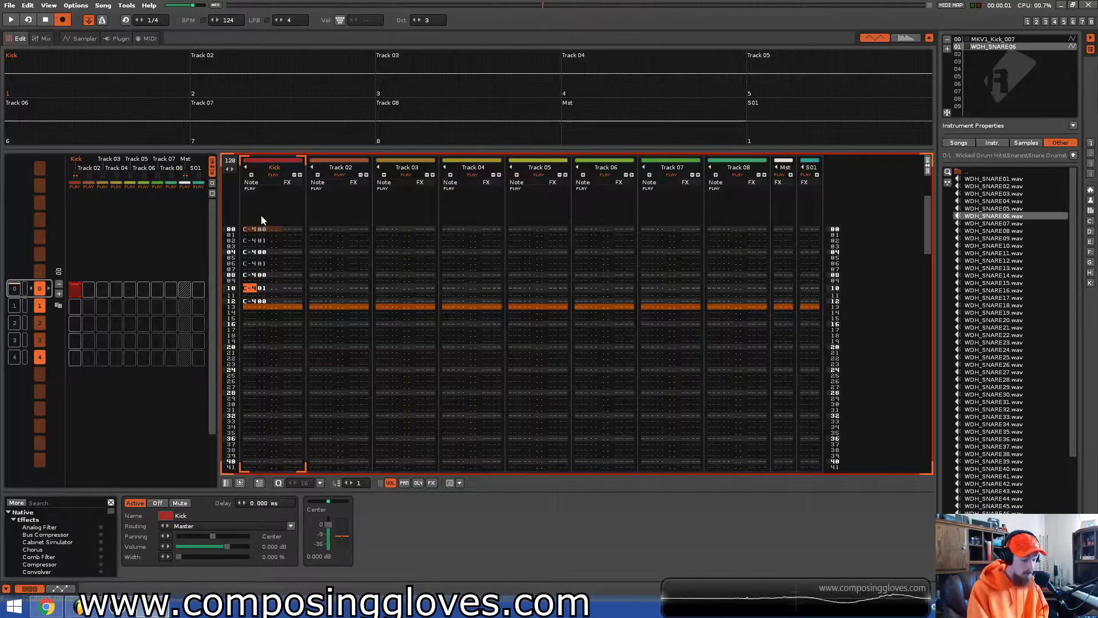
key("Down")
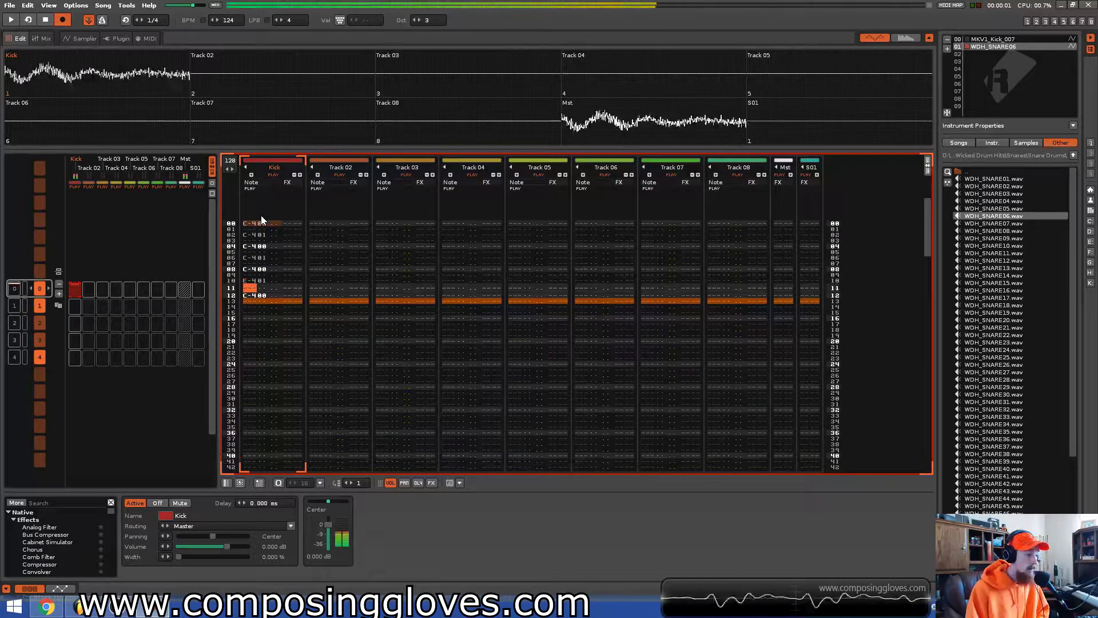
key("space")
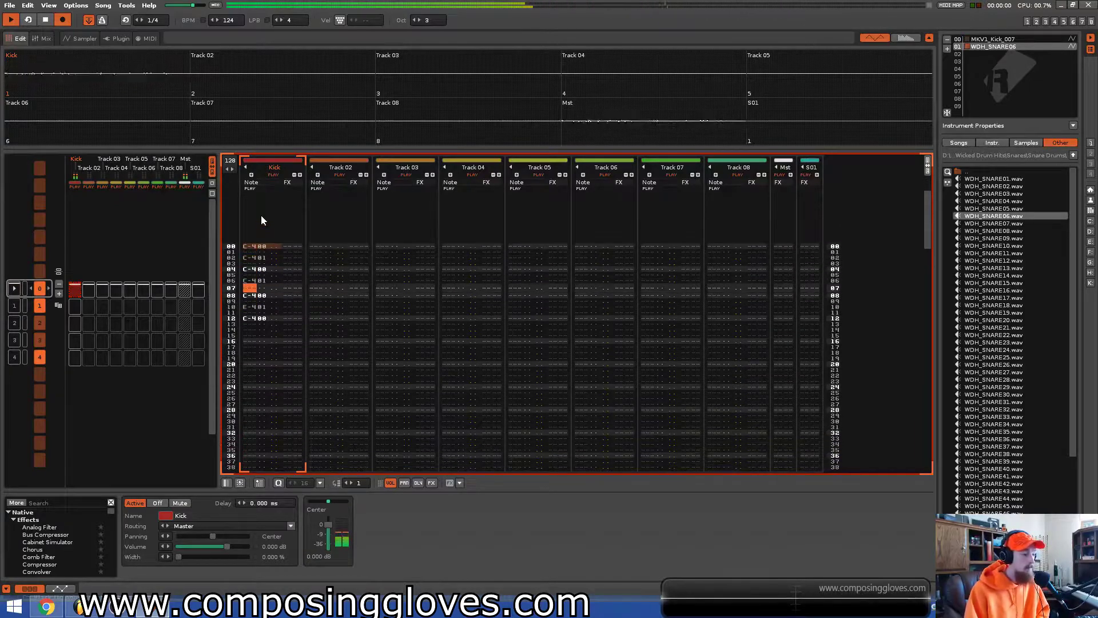
Stop playback and select the empty instrument slot 02.
key("space")
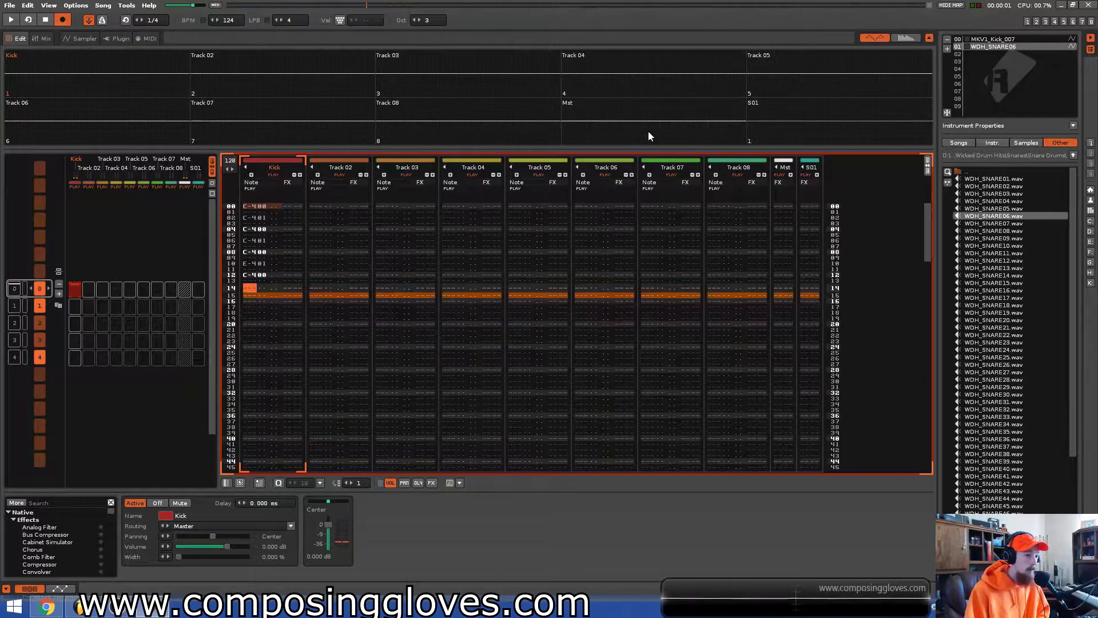
key("Down")
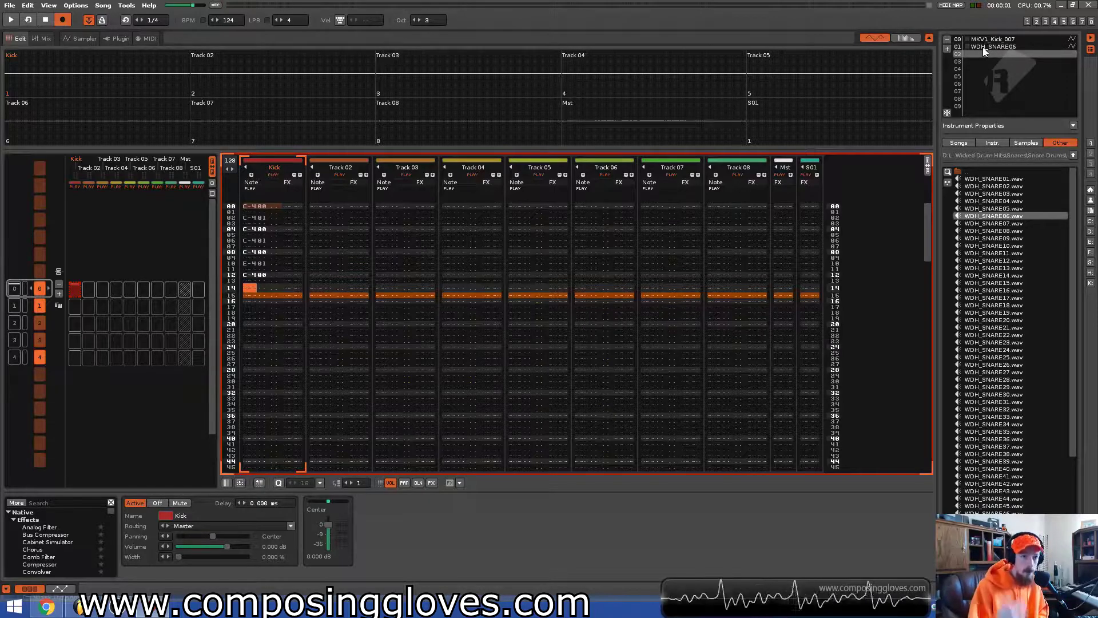
Clear the block of notes on lines 00 to 12 of the Kick track, undo the clearing once and repeat it.
left_click(262, 275)
scroll(266, 277, "up", 5)
left_click_drag(269, 282, 259, 277)
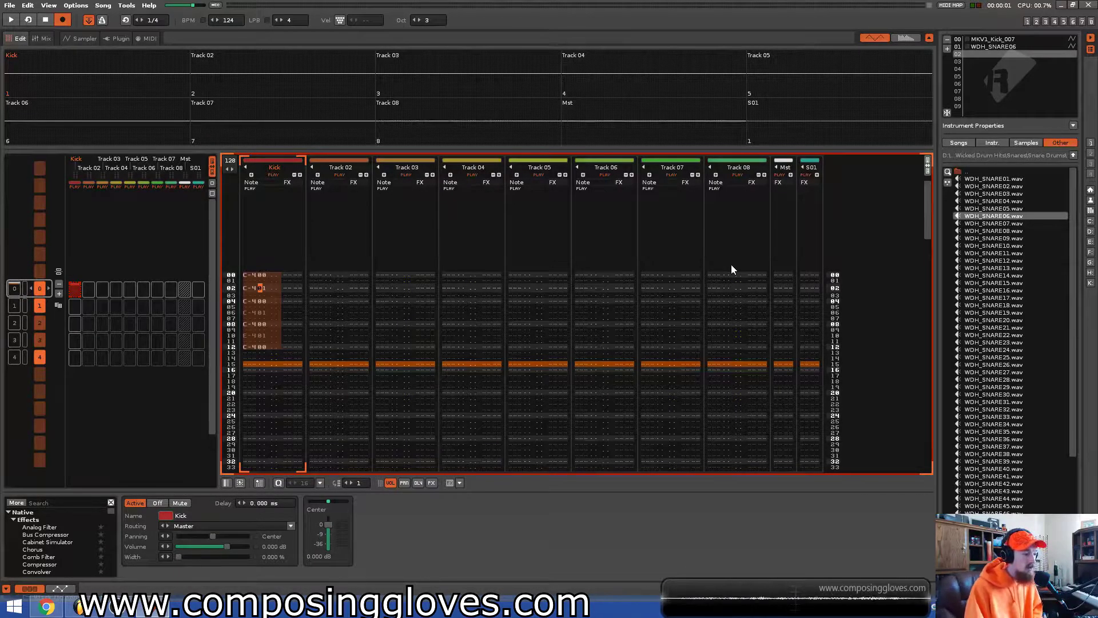
key("Delete")
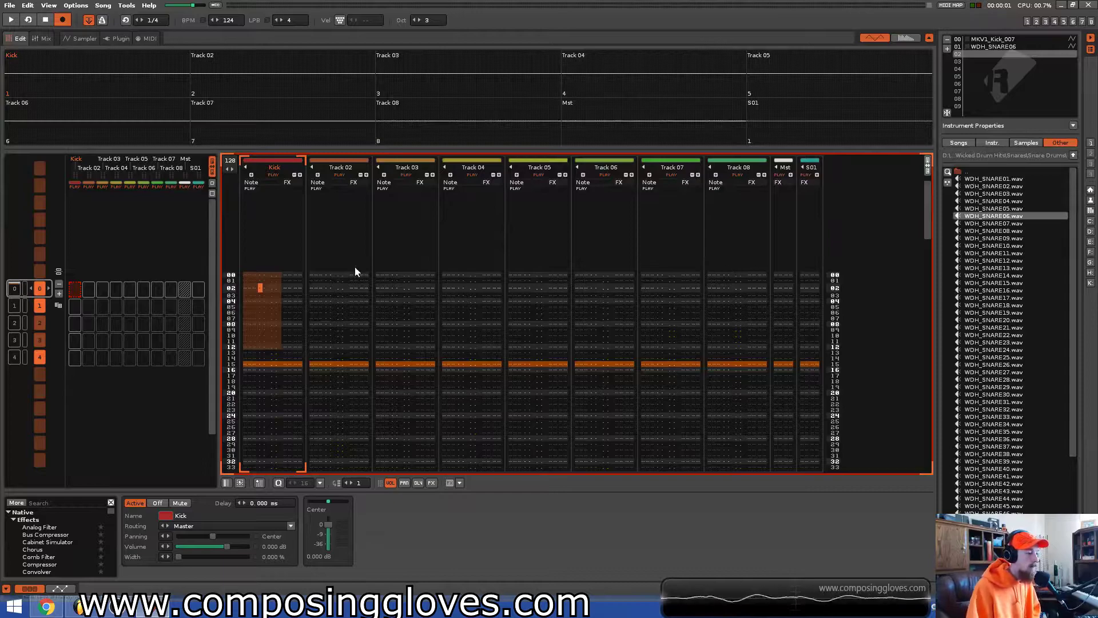
key("ctrl+z")
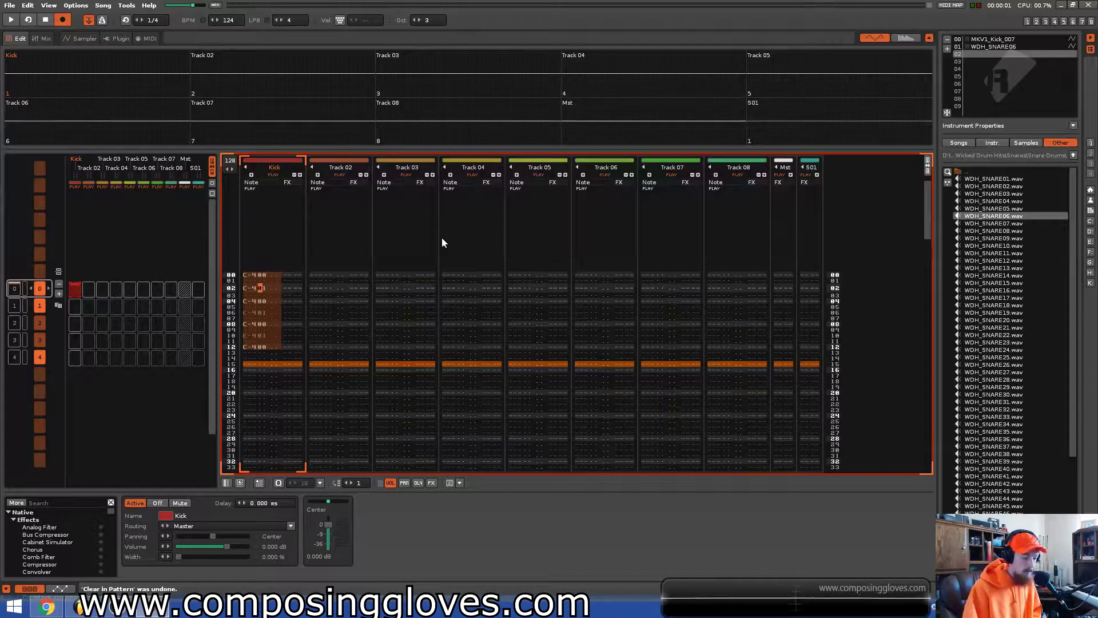
key("Delete")
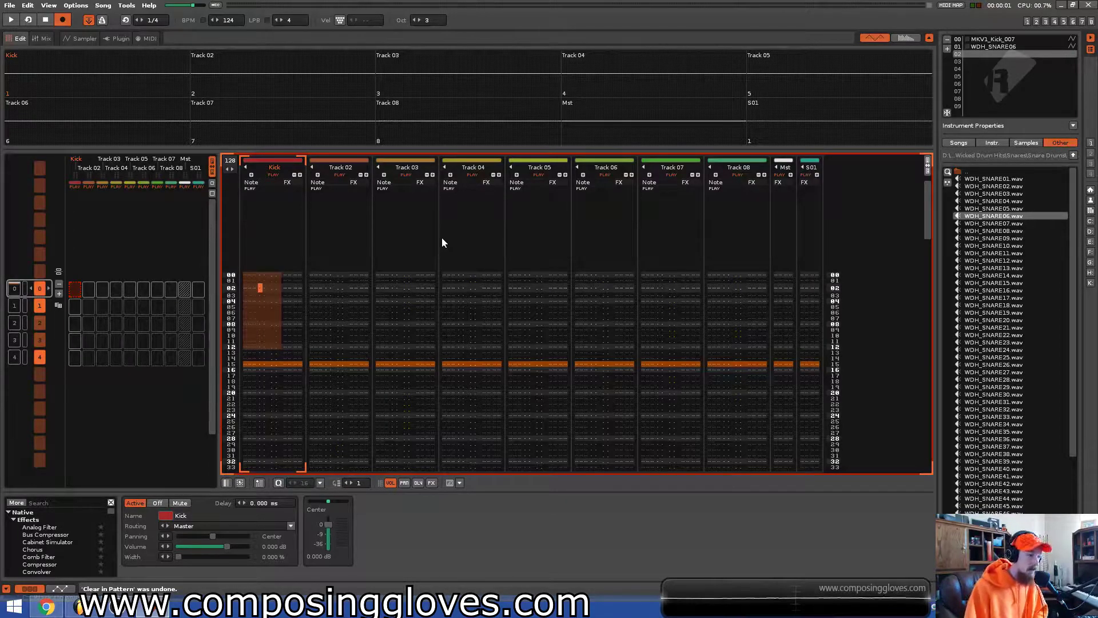
Try a block selection across Track 02 and Track 03 from line 00 to 21, and return to line 00 of the Kick track.
left_click_drag(281, 268, 258, 332)
left_click_drag(318, 290, 376, 407)
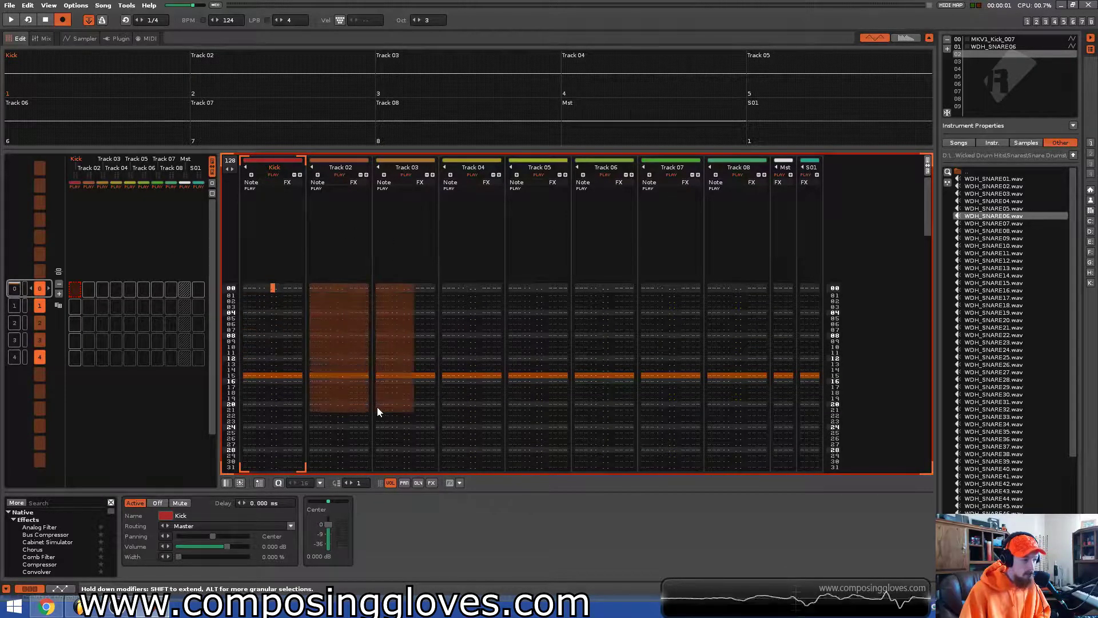
left_click(321, 285)
left_click_drag(253, 290, 276, 388)
left_click(259, 288)
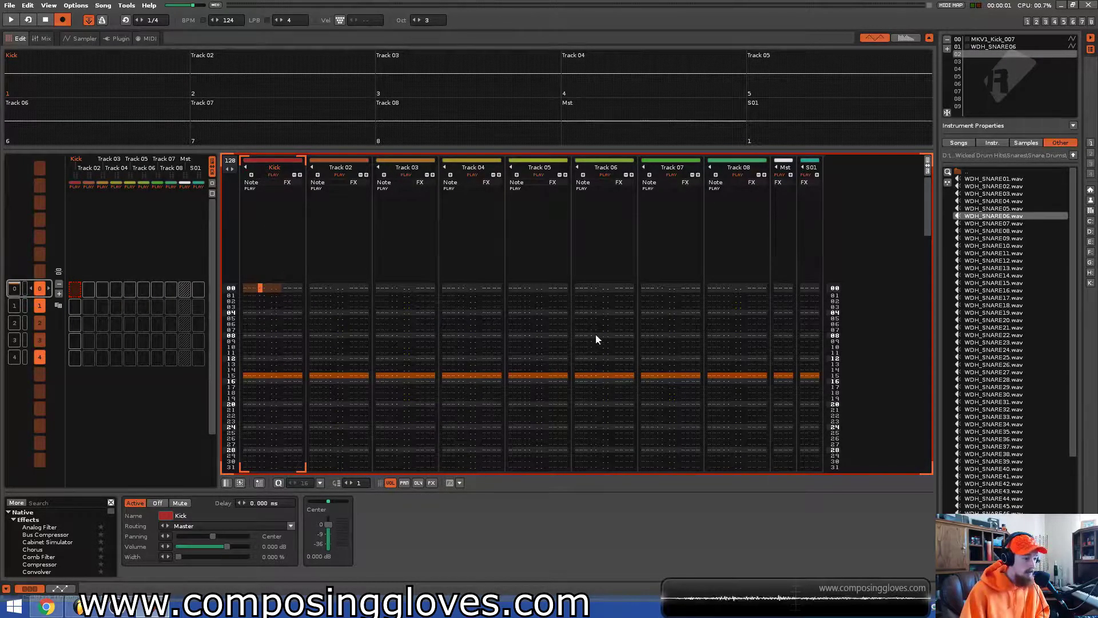
Look through the lines of the cleared pattern and how it continues into the next pattern of the sequence.
scroll(643, 323, "up", 6)
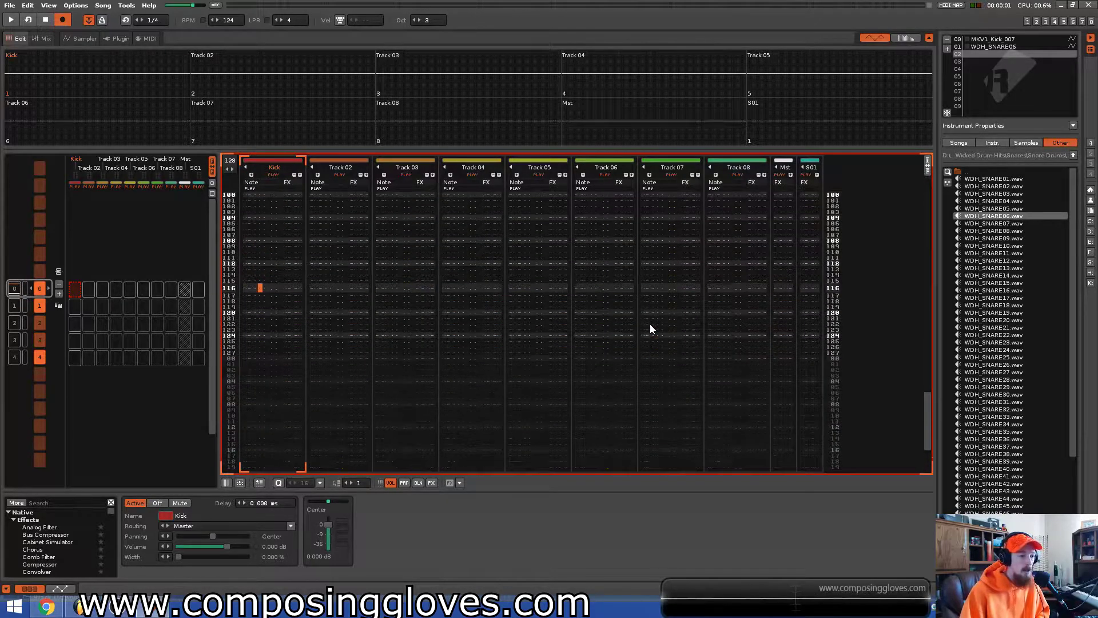
scroll(650, 329, "up", 4)
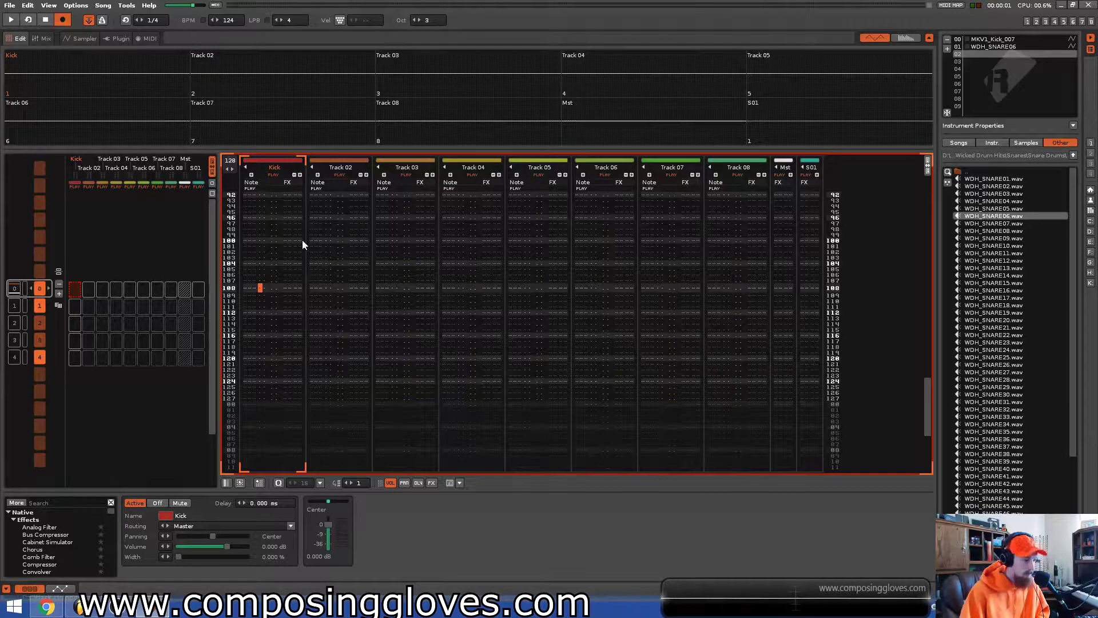
scroll(722, 304, "up", 20)
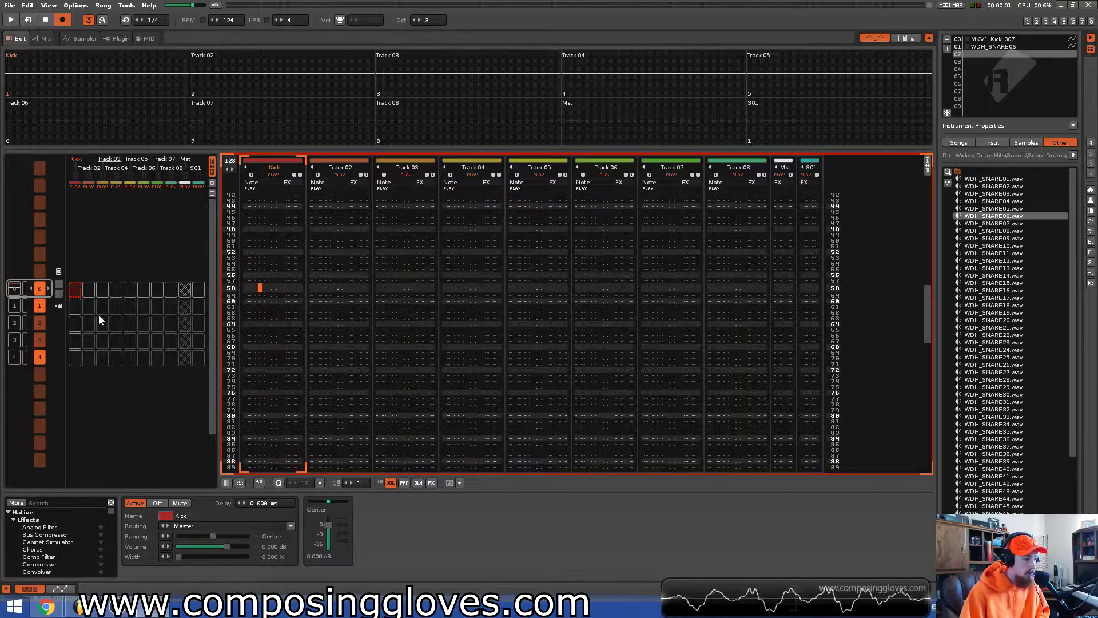
scroll(98, 315, "down", 4)
scroll(98, 314, "up", 4)
scroll(815, 320, "up", 2)
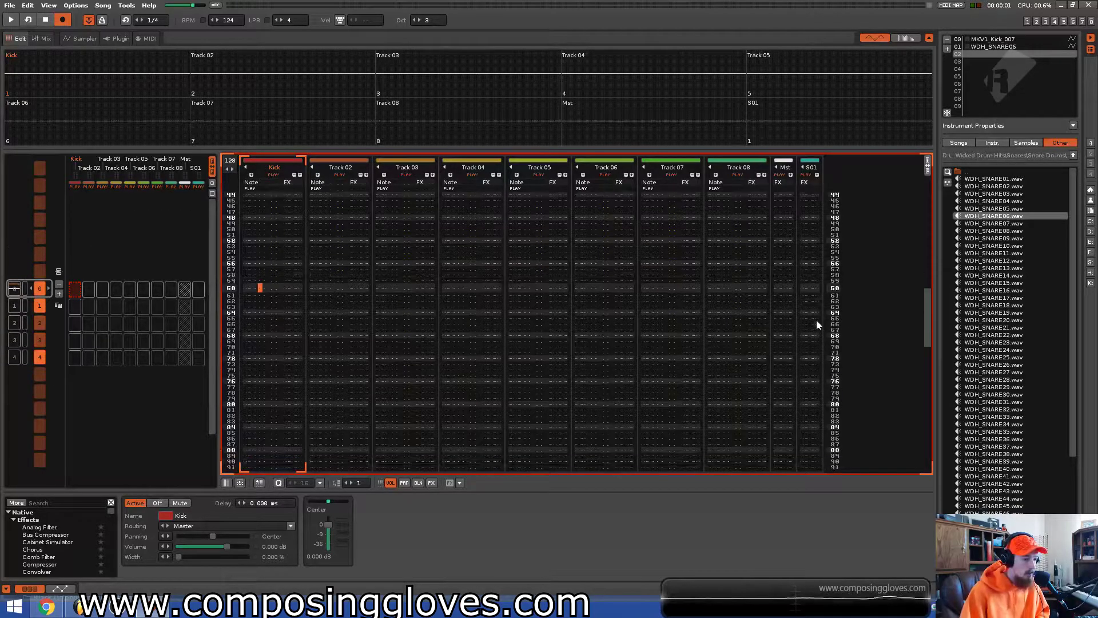
scroll(816, 324, "up", 20)
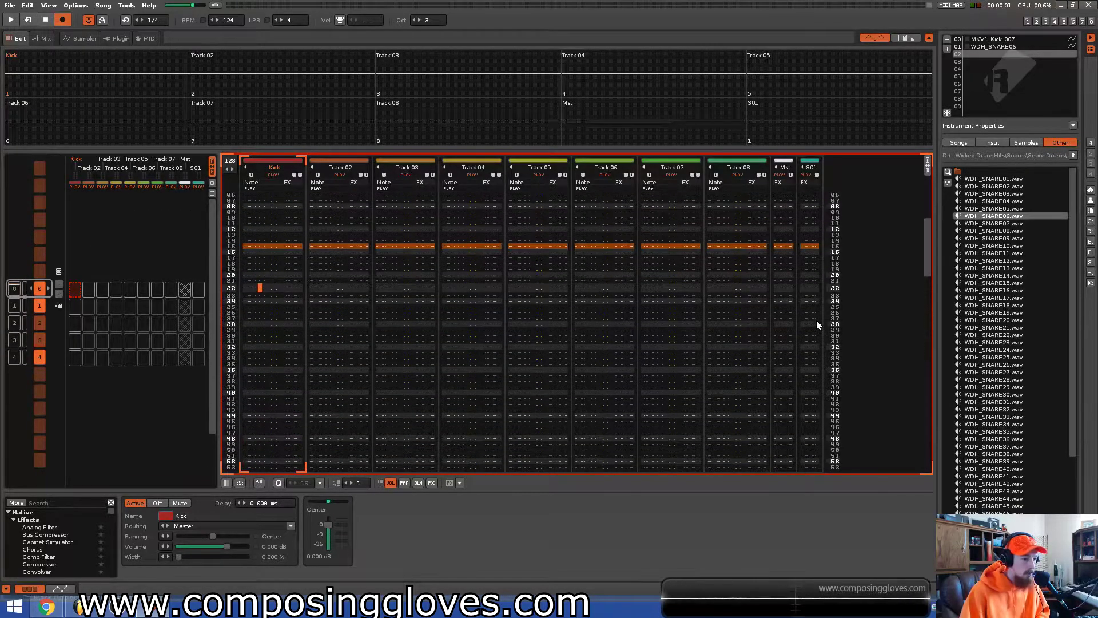
scroll(816, 321, "down", 7)
scroll(816, 321, "up", 5)
scroll(211, 290, "down", 1)
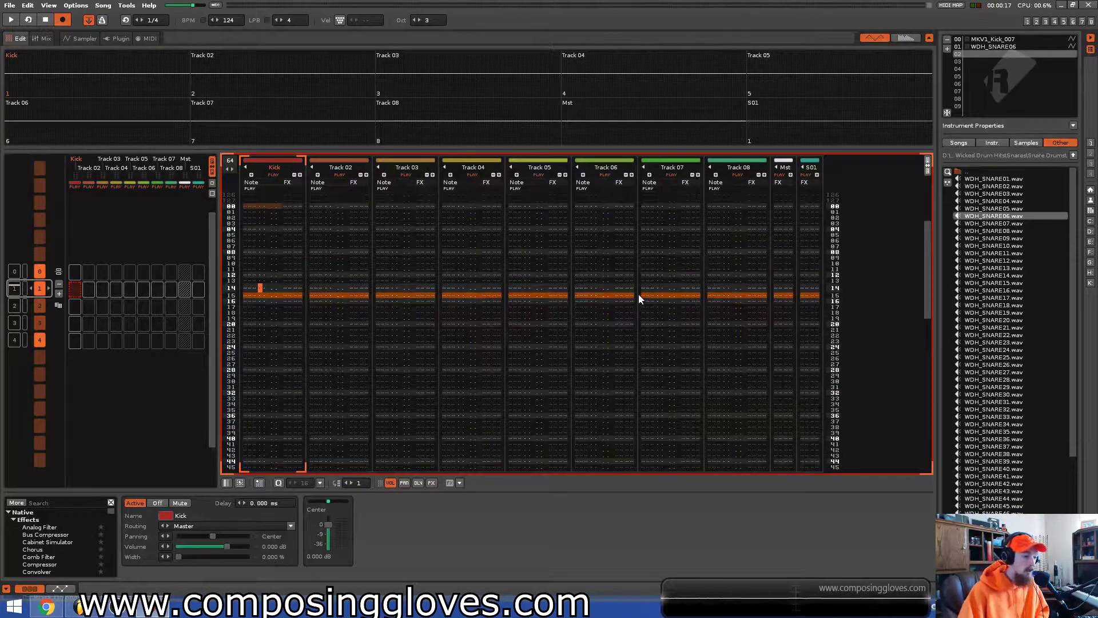
key("space")
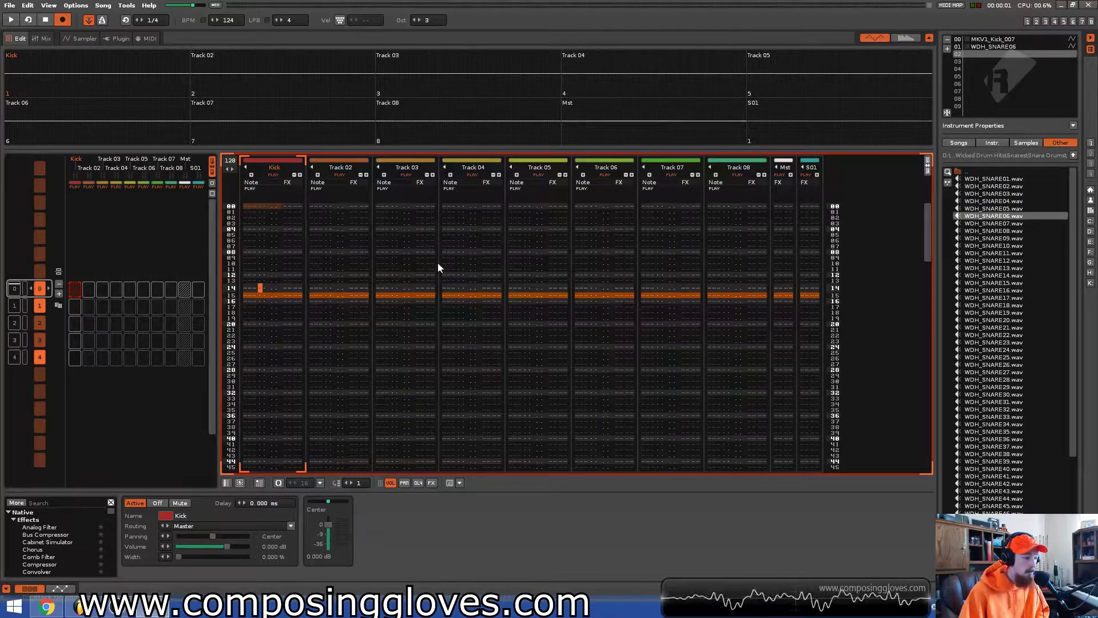
key("space")
key("space")
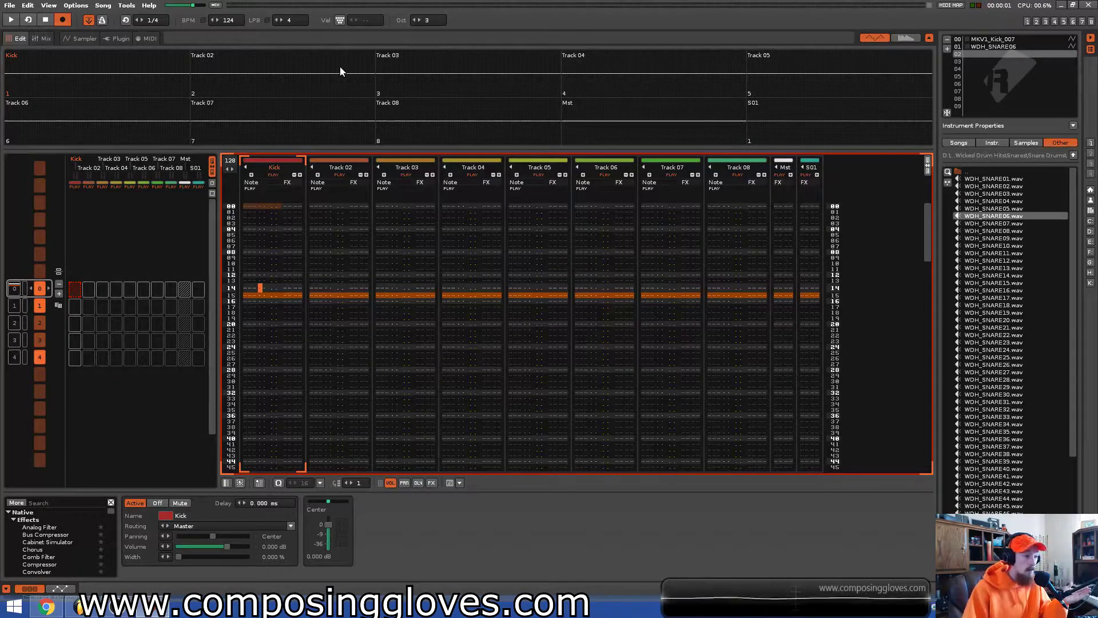
Solo the Kick track and switch the solo over to Track 02.
right_click(158, 79)
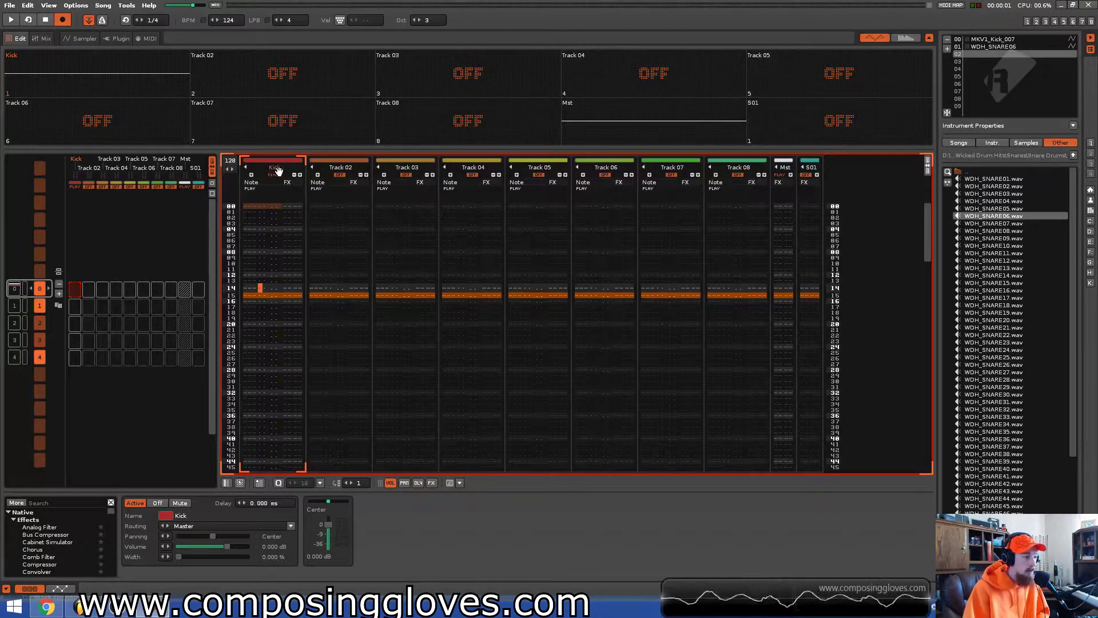
left_click(339, 175)
left_click(339, 175)
left_click(339, 175)
right_click(339, 175)
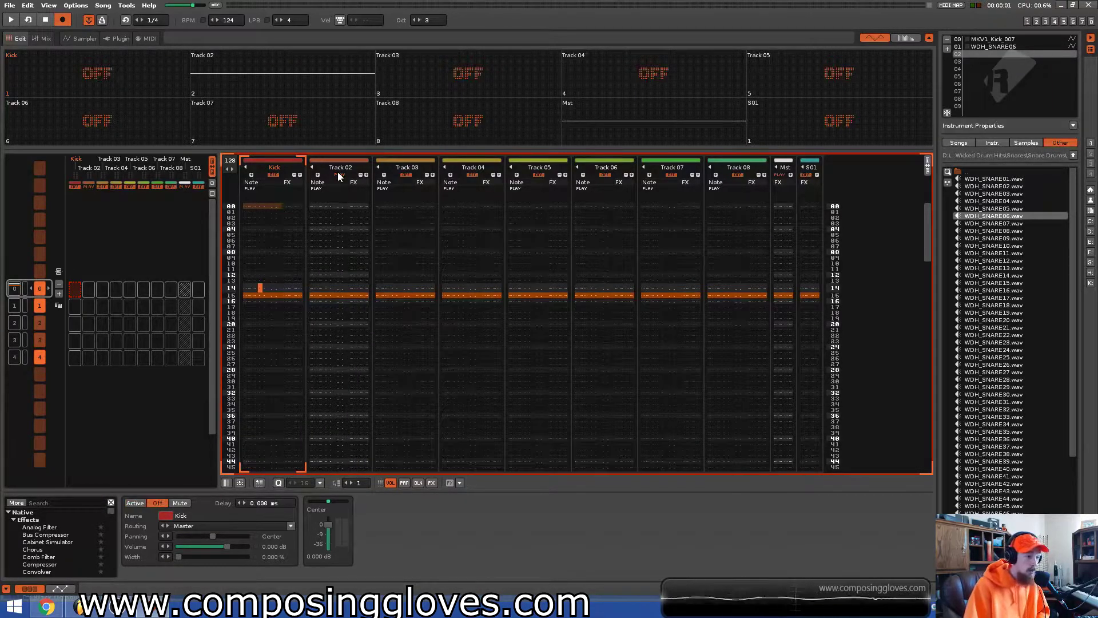
Unmute Track 03, Track 04 and Track 05 alongside the soloed Track 02, and set all tracks back to playing.
left_click(407, 175)
left_click(472, 175)
left_click(539, 175)
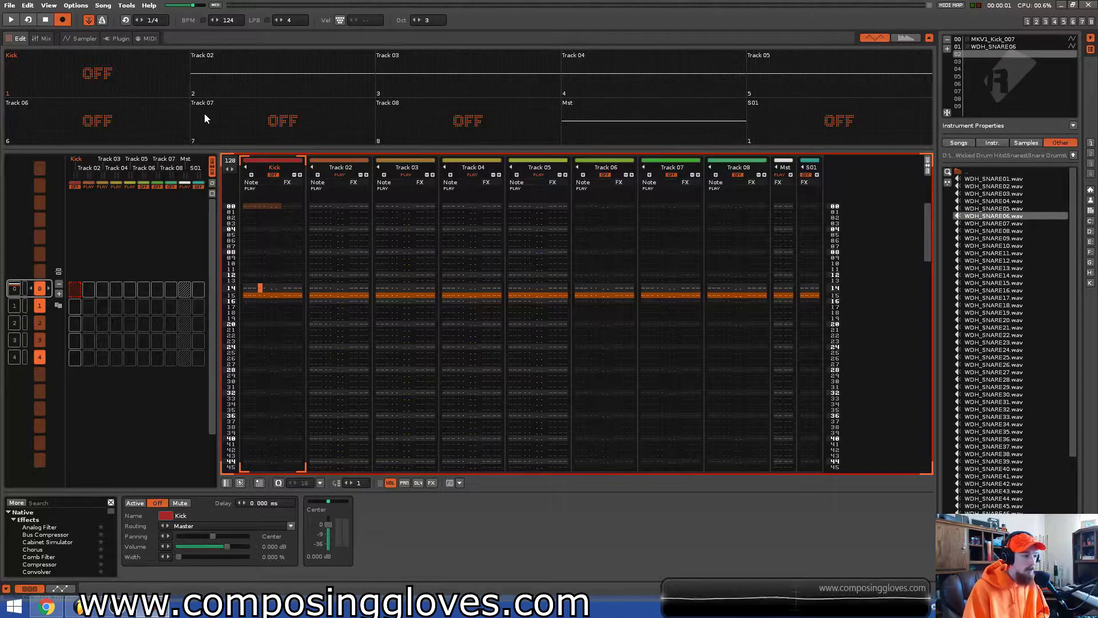
left_click(273, 175)
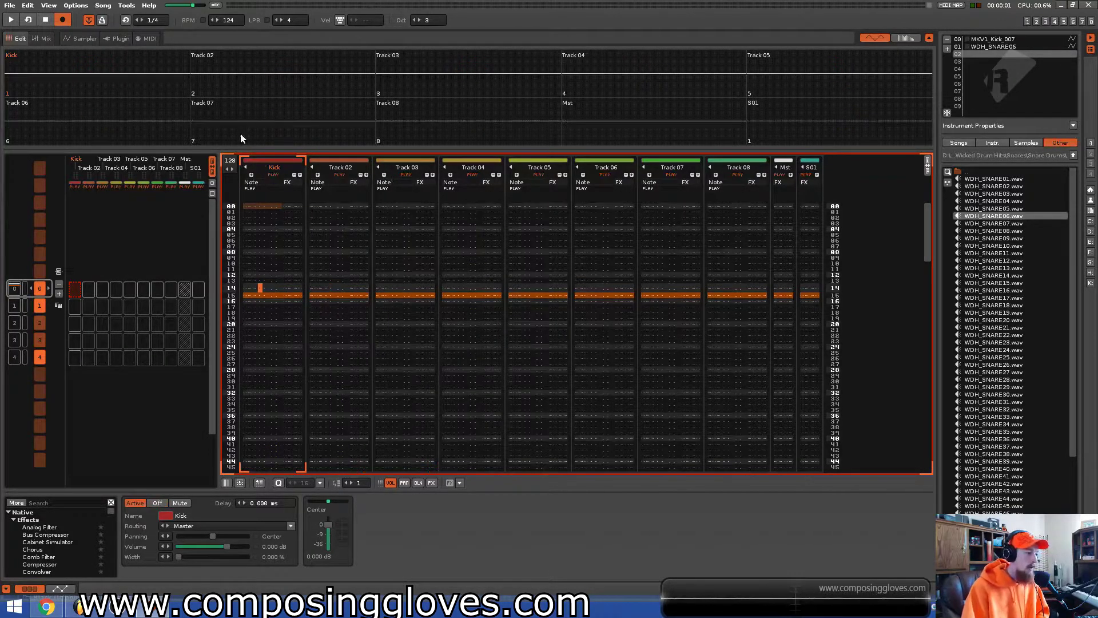
Mute the Kick track and Track 02 from their track scopes and unmute them again.
left_click(135, 78)
left_click(282, 78)
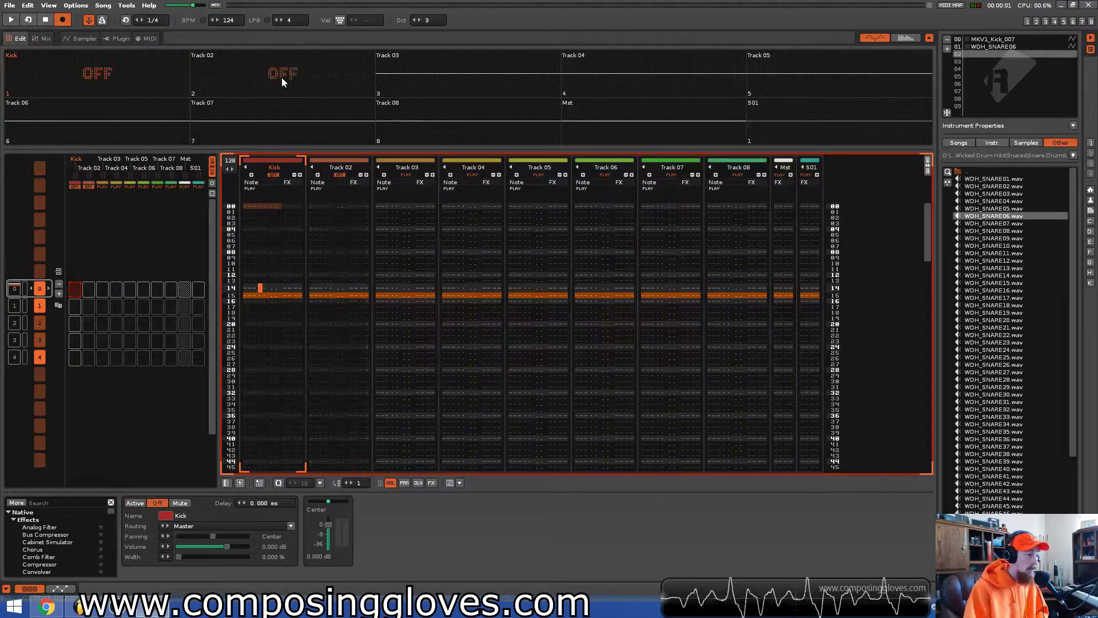
left_click(380, 68)
left_click(383, 69)
left_click(275, 74)
left_click(91, 74)
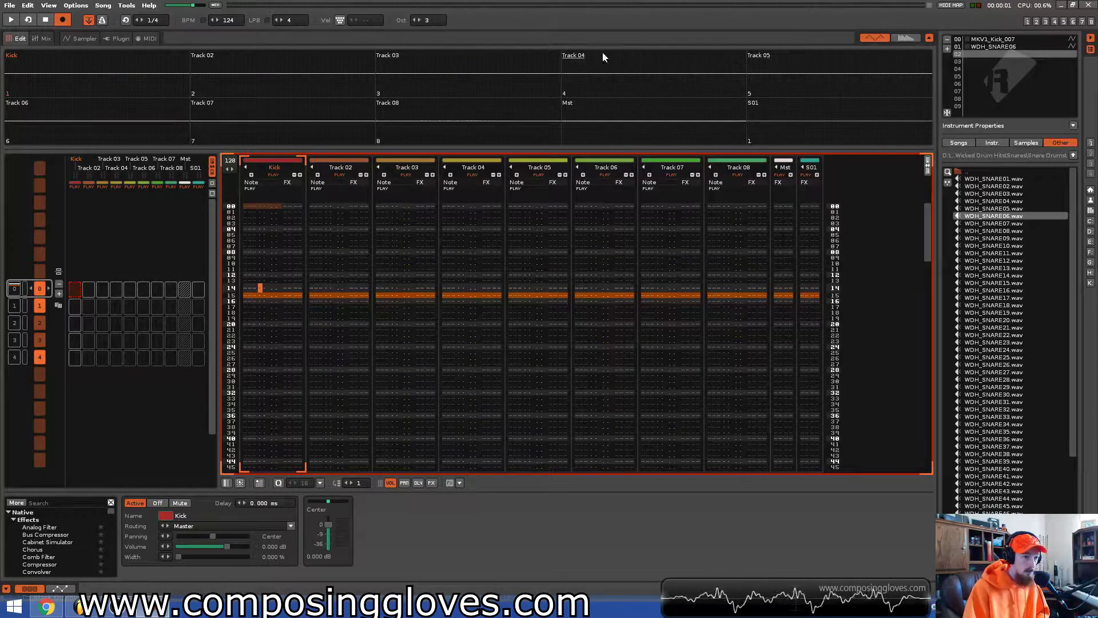
Display the master spectrum, switch it to the left and right scopes and back to the spectrum.
left_click(908, 39)
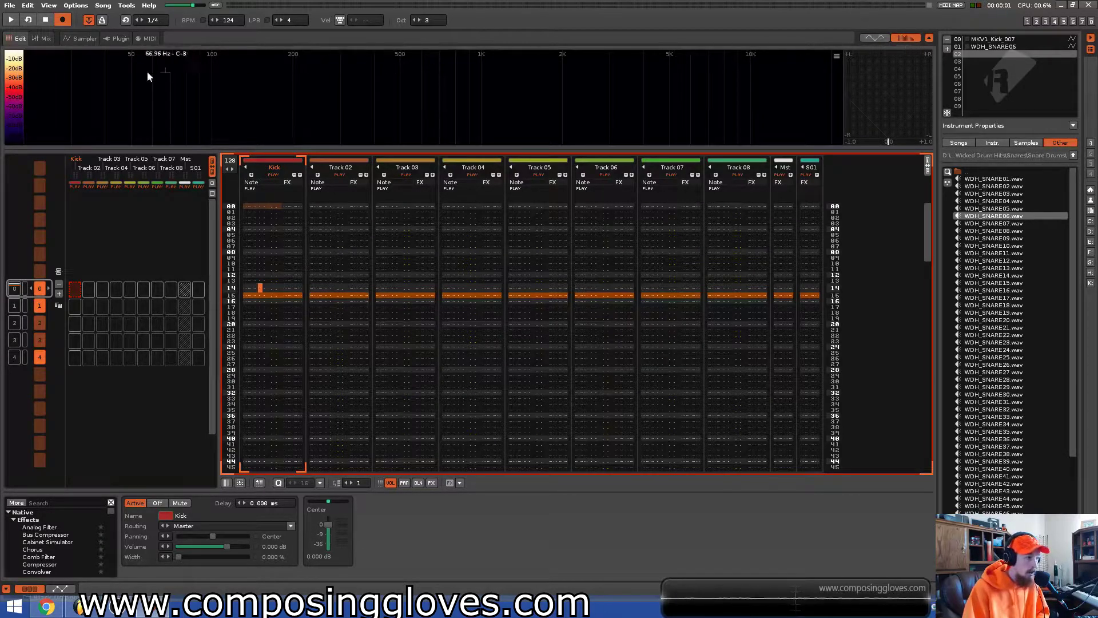
right_click(327, 88)
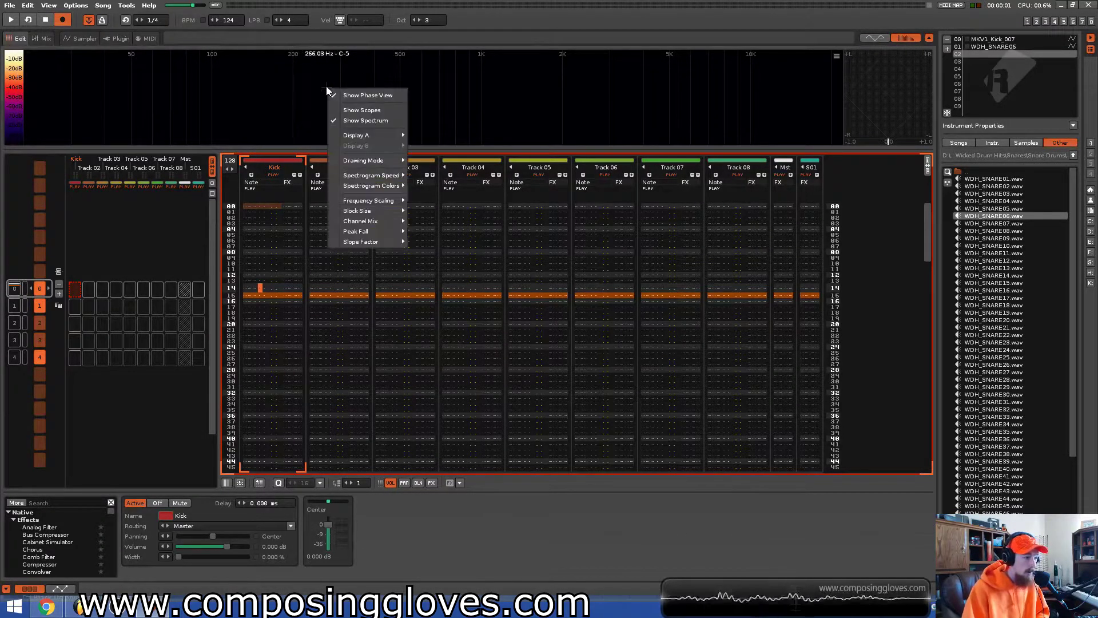
left_click(380, 111)
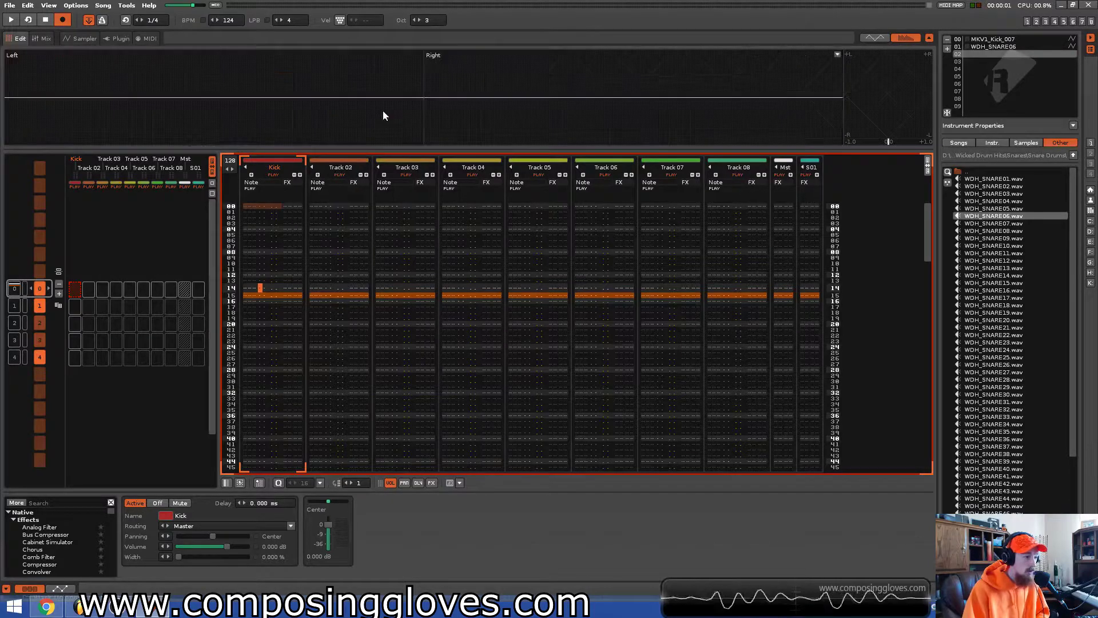
right_click(492, 96)
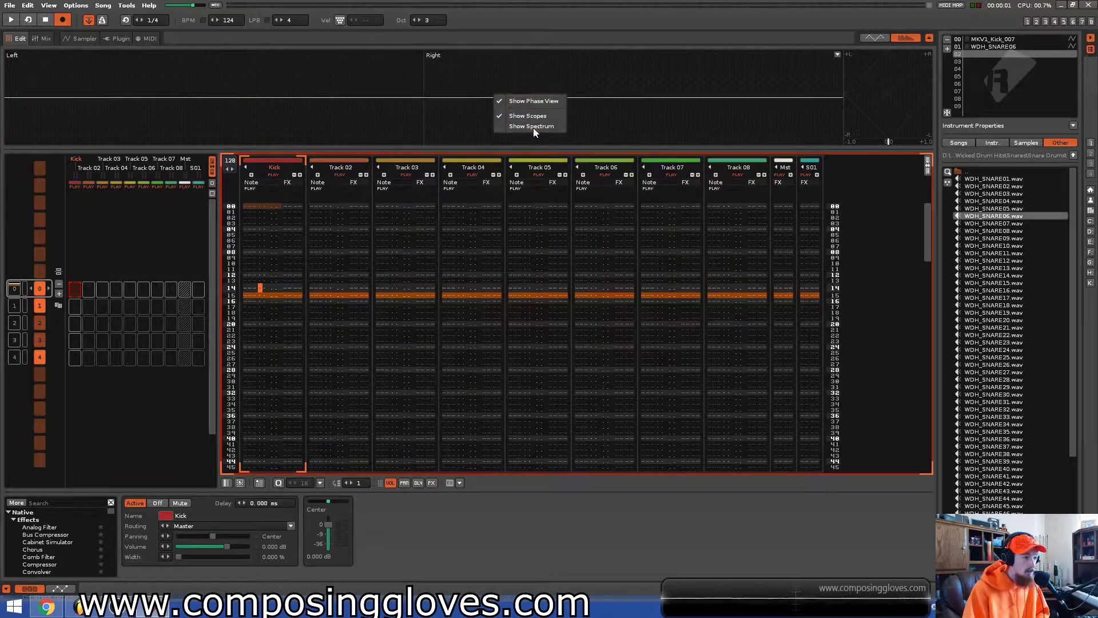
left_click(533, 128)
Examine the spectrum's display options, including Slope Factor and Frequency Scaling, and return to the track scopes.
right_click(518, 106)
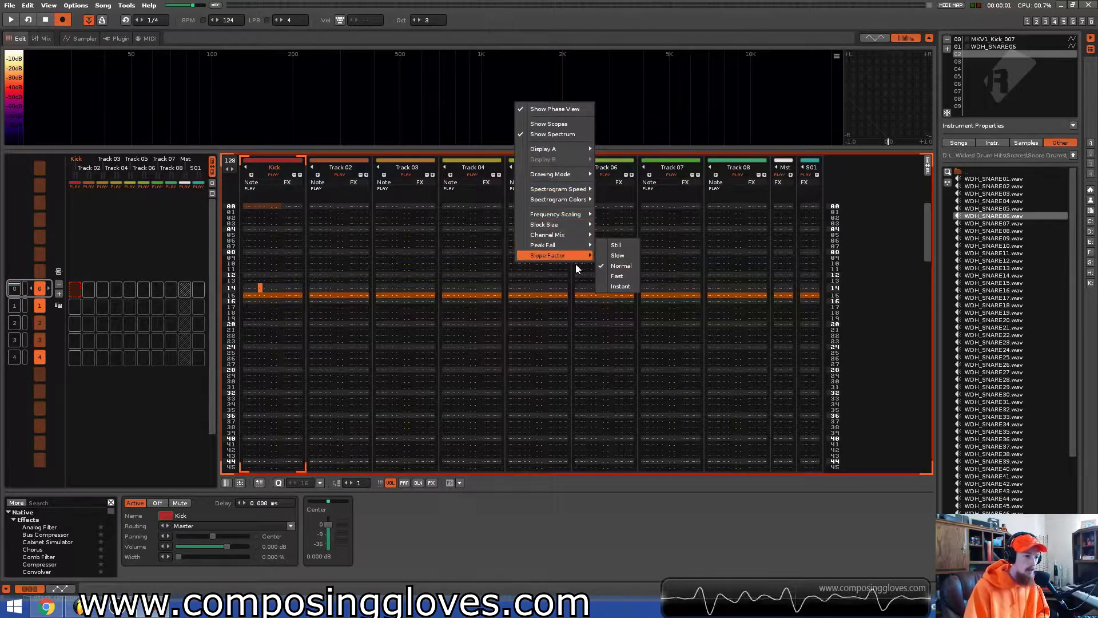
mouse_move(577, 258)
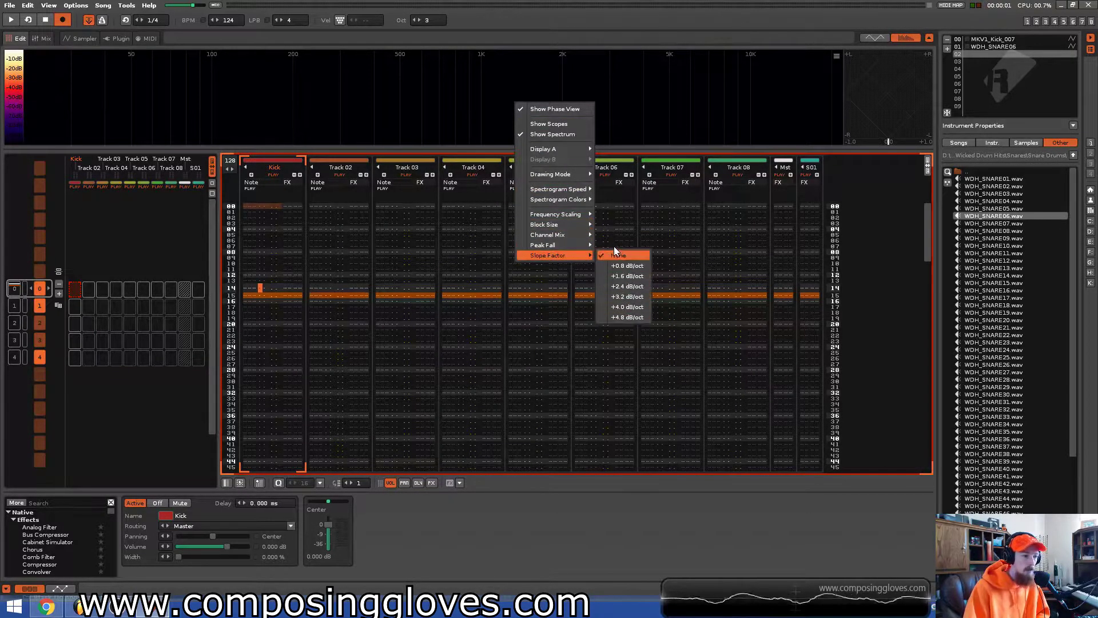
mouse_move(564, 239)
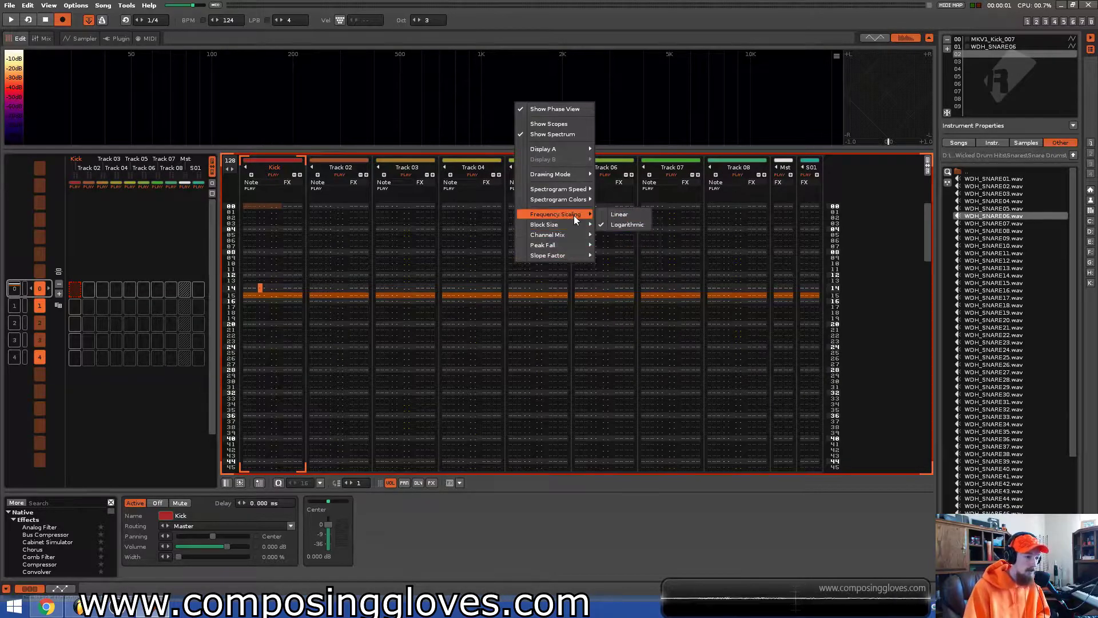
left_click(352, 99)
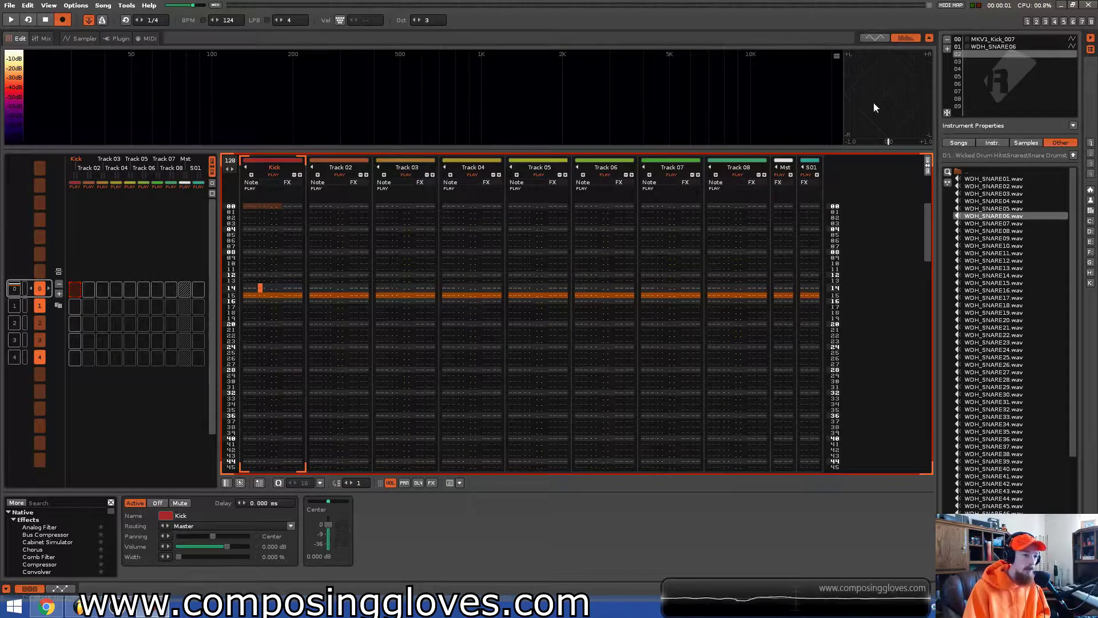
left_click(874, 37)
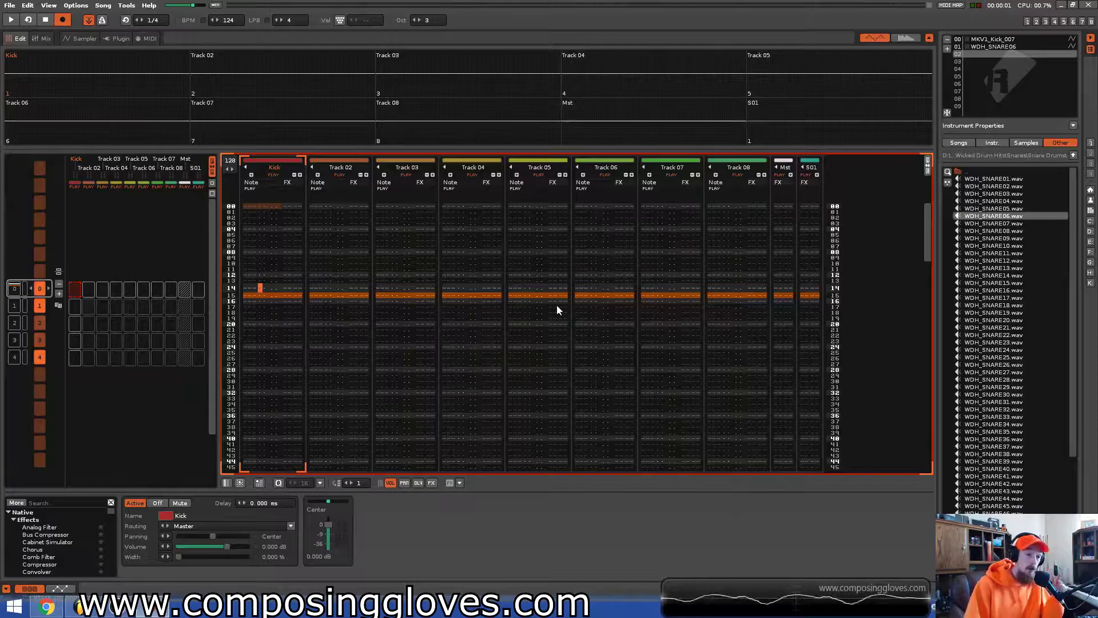
Show the pattern editor's advanced edit options and move the cursor to line 00 of the Kick track.
left_click(927, 166)
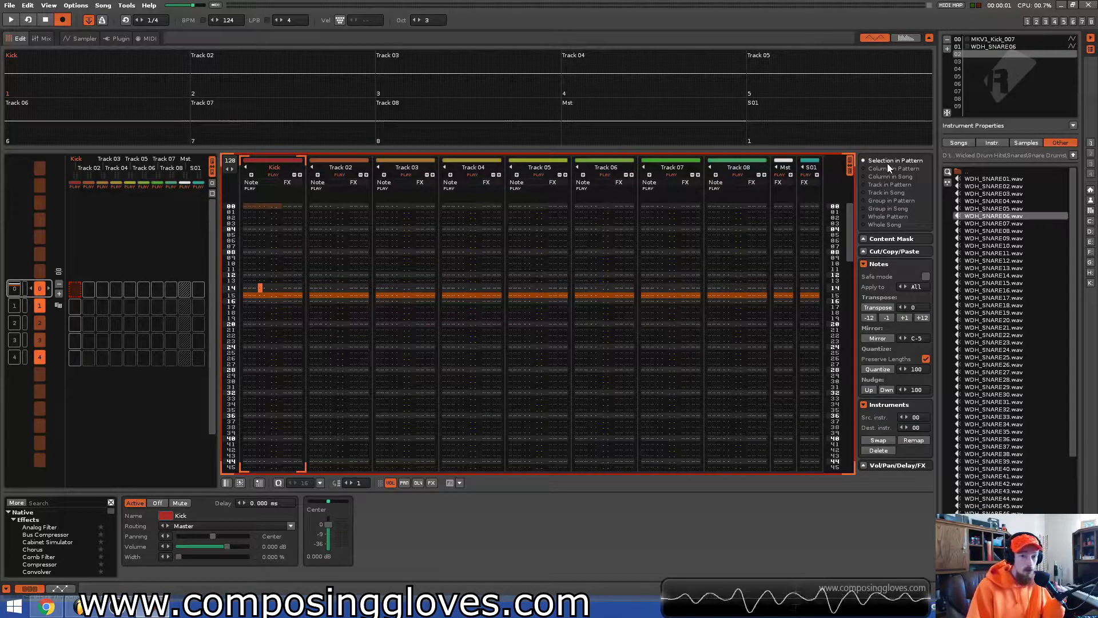
left_click(273, 206)
left_click(274, 175)
left_click(274, 175)
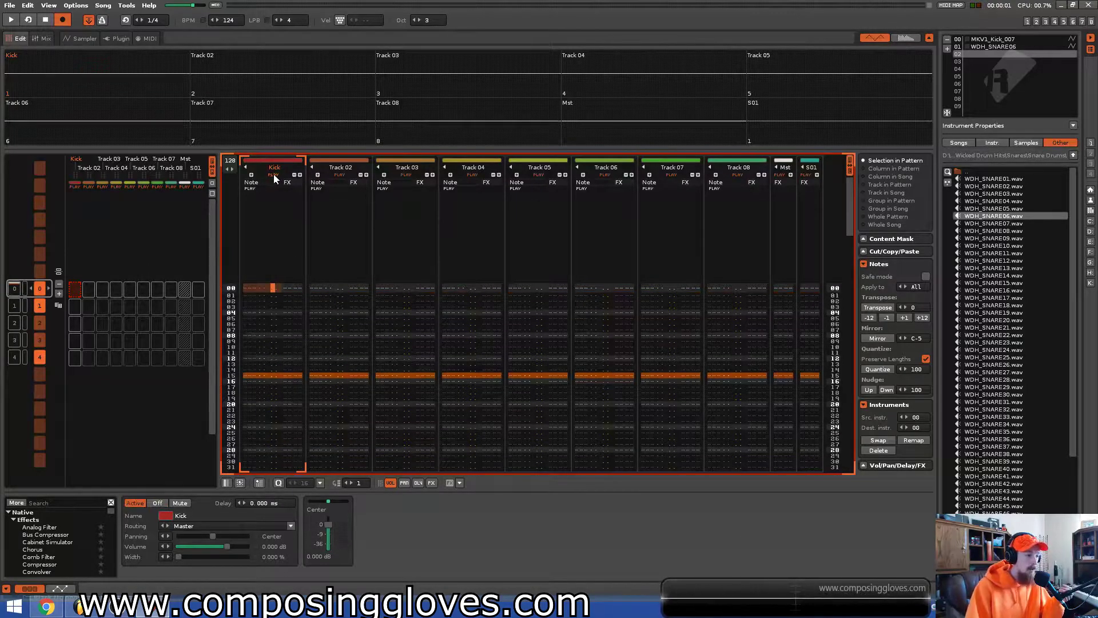
Enter C-4 notes with instrument 02 on lines 00 to 05 of the Kick track.
left_click(349, 172)
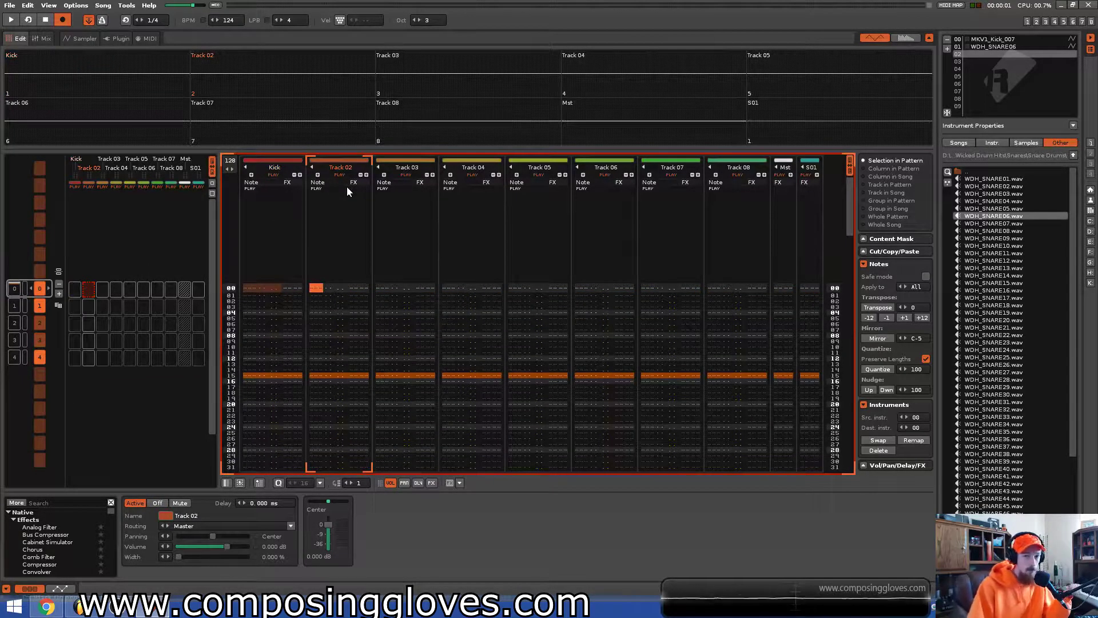
left_click(256, 286)
key("q")
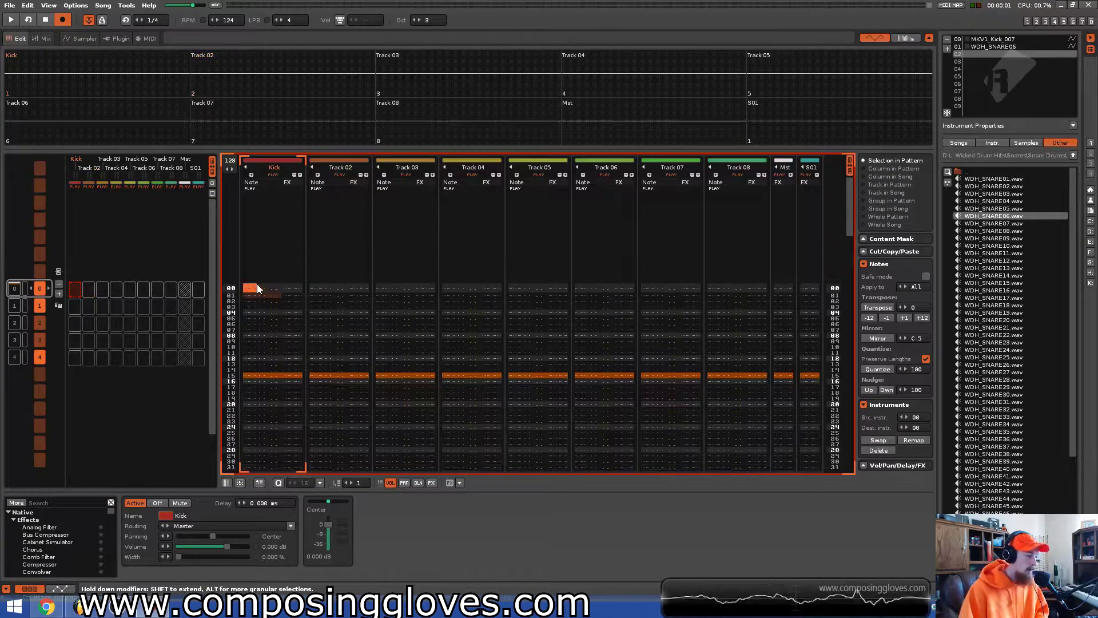
key("q")
key("q")
key("q")
key("q")
key("q")
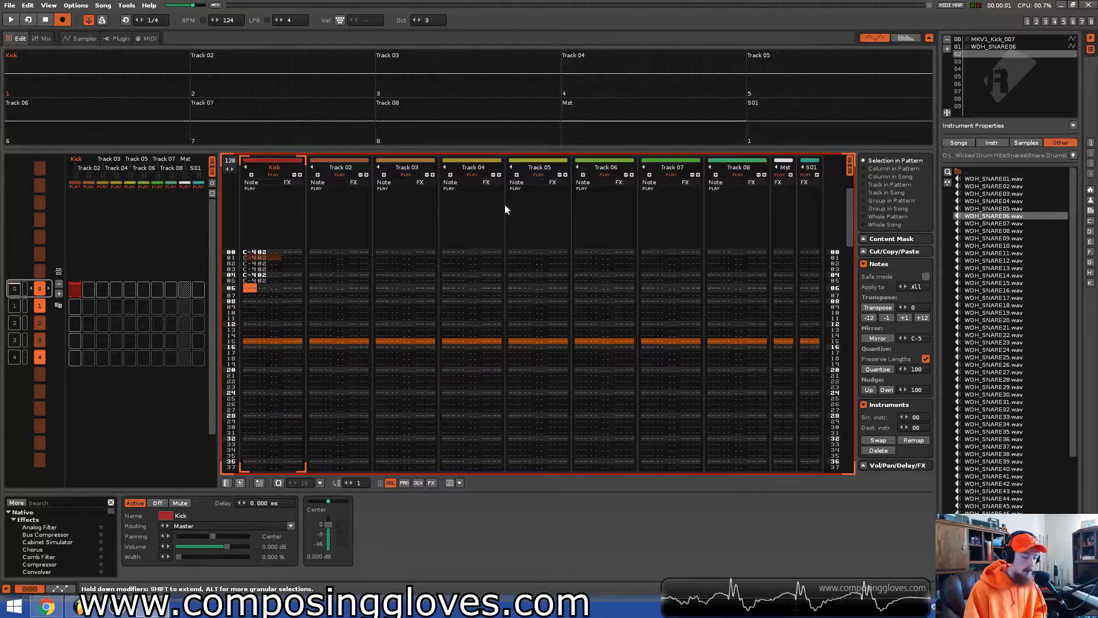
Copy the notes on lines 00 to 06 of the Kick track and place the cursor on line 00 of Track 02.
key("shift+Up")
key("shift+Up")
key("shift+Up")
key("shift+Up")
key("shift+Up")
key("shift+Up")
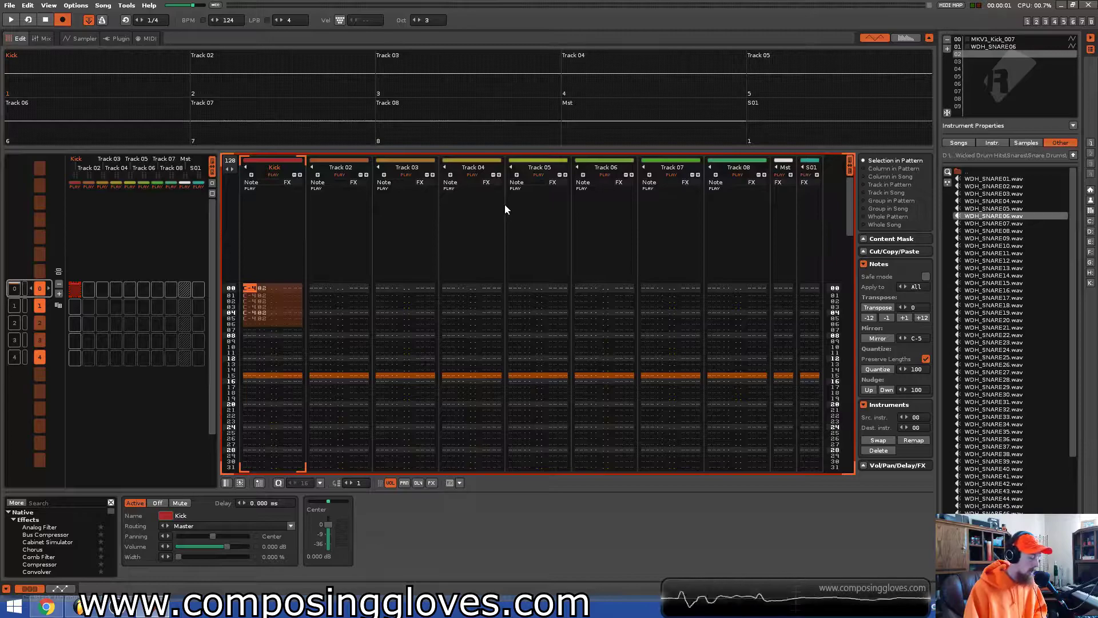
key("Tab")
key("Tab")
key("Tab")
key("Tab")
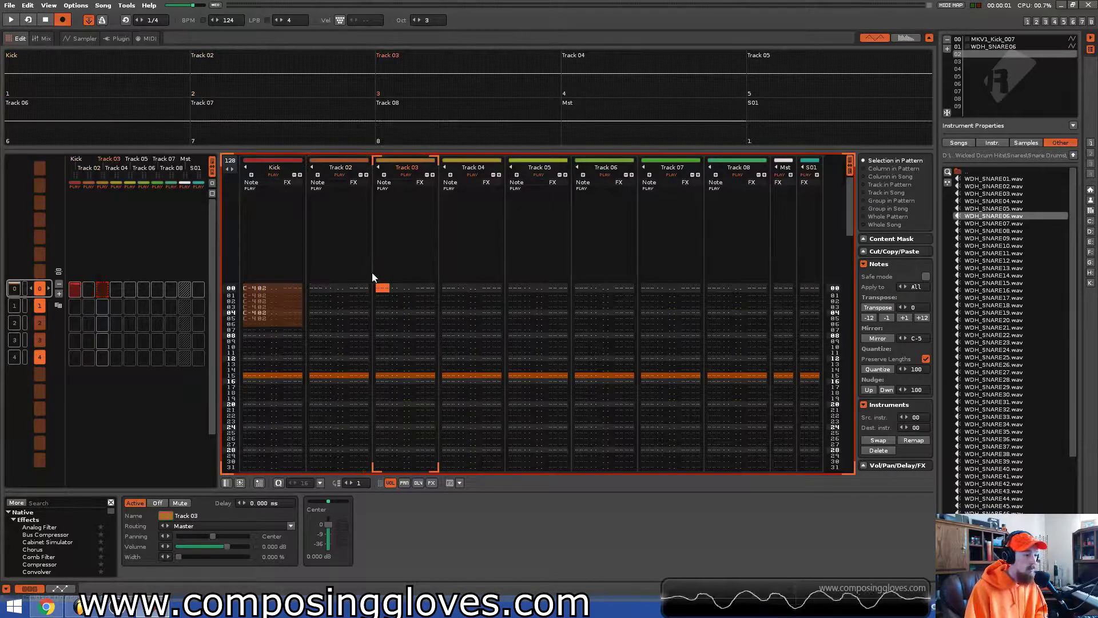
left_click_drag(318, 289, 321, 293)
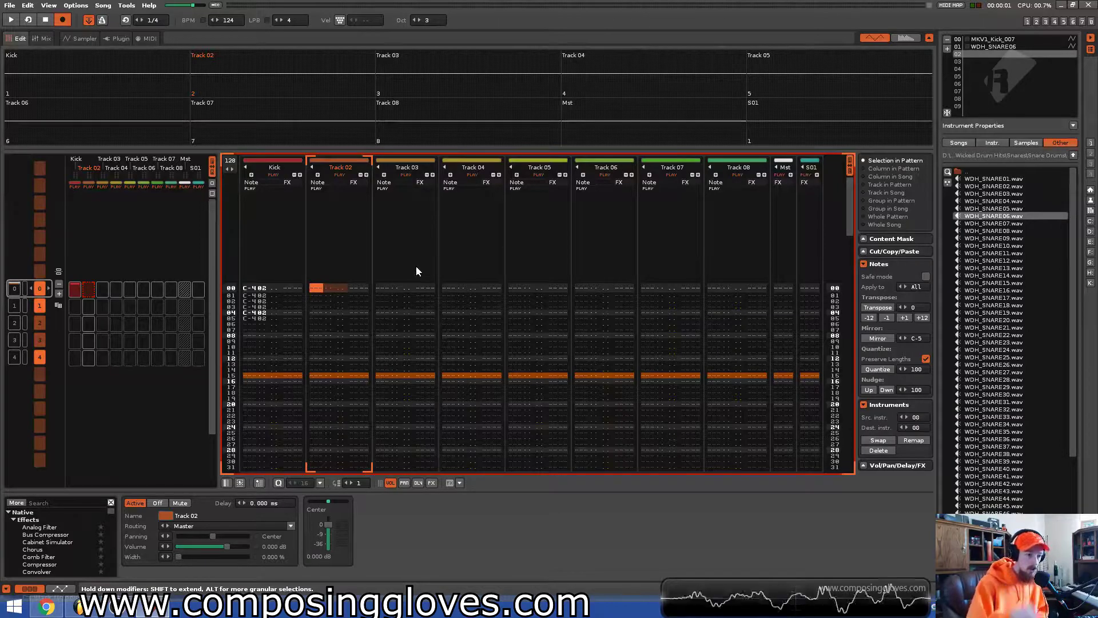
Move the cursor across the tracks to Track 05 and back, and paste the copied notes into Track 02 from line 00.
key("Tab")
key("Tab")
key("Tab")
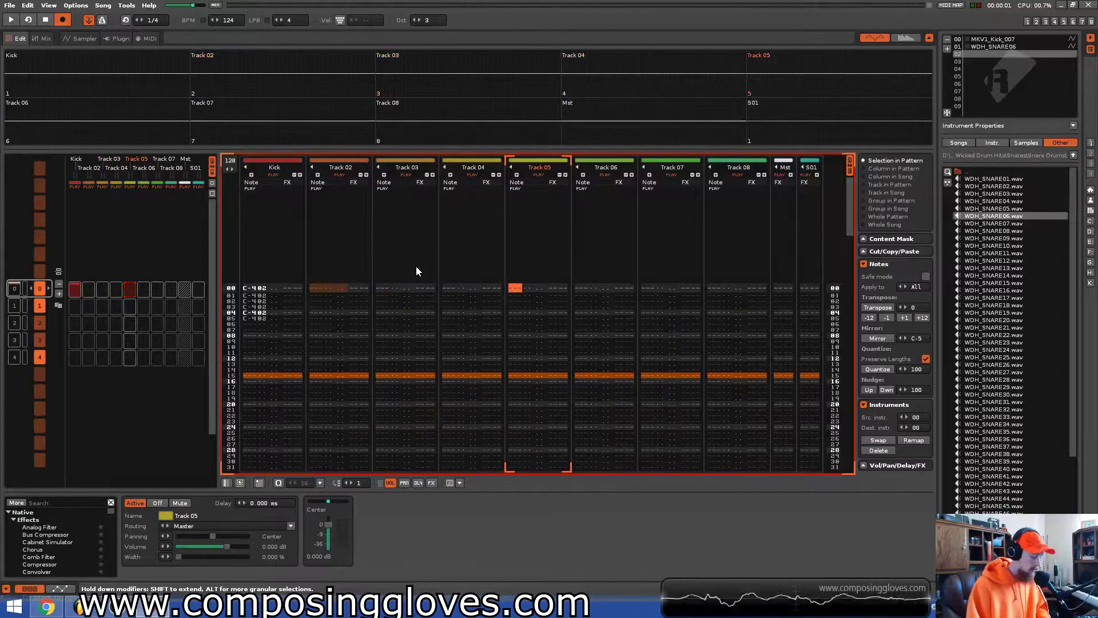
key("shift+Tab")
key("shift+Tab")
key("shift+Tab")
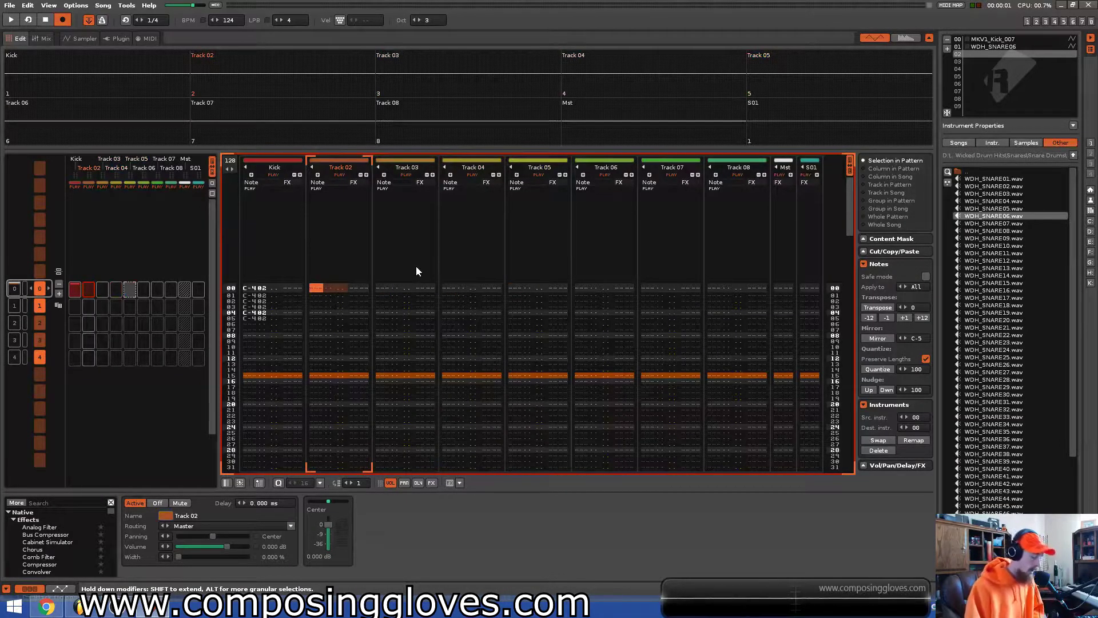
key("ctrl+v")
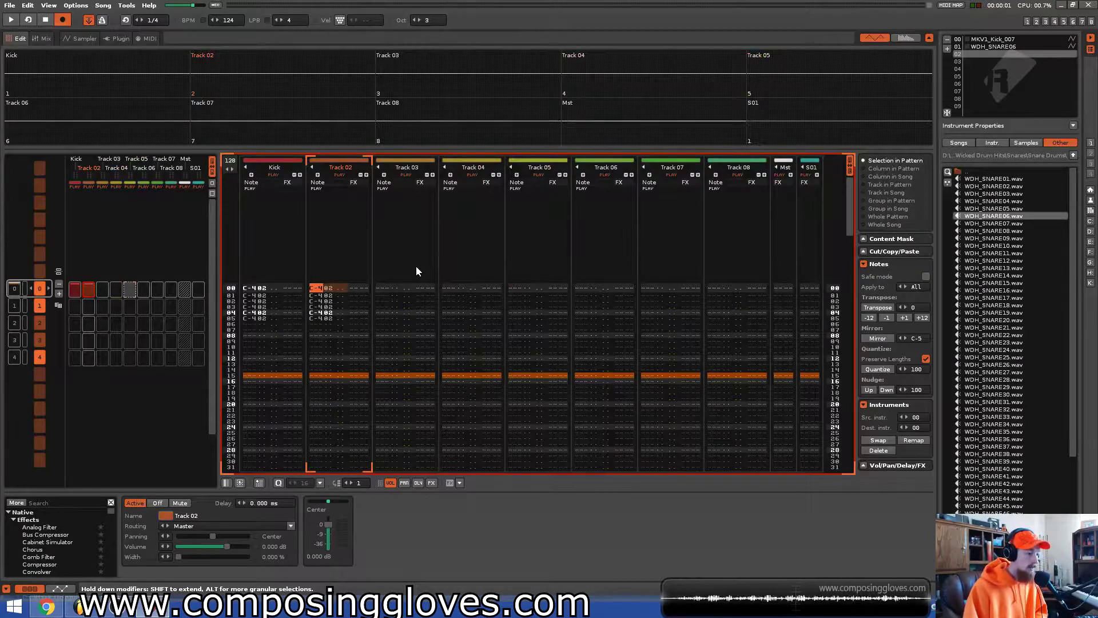
Select the pasted notes on lines 00 to 05 of Track 02 and rename the track Snare.
key("shift+Down")
key("shift+Down")
key("shift+Down")
key("shift+Down")
key("shift+Down")
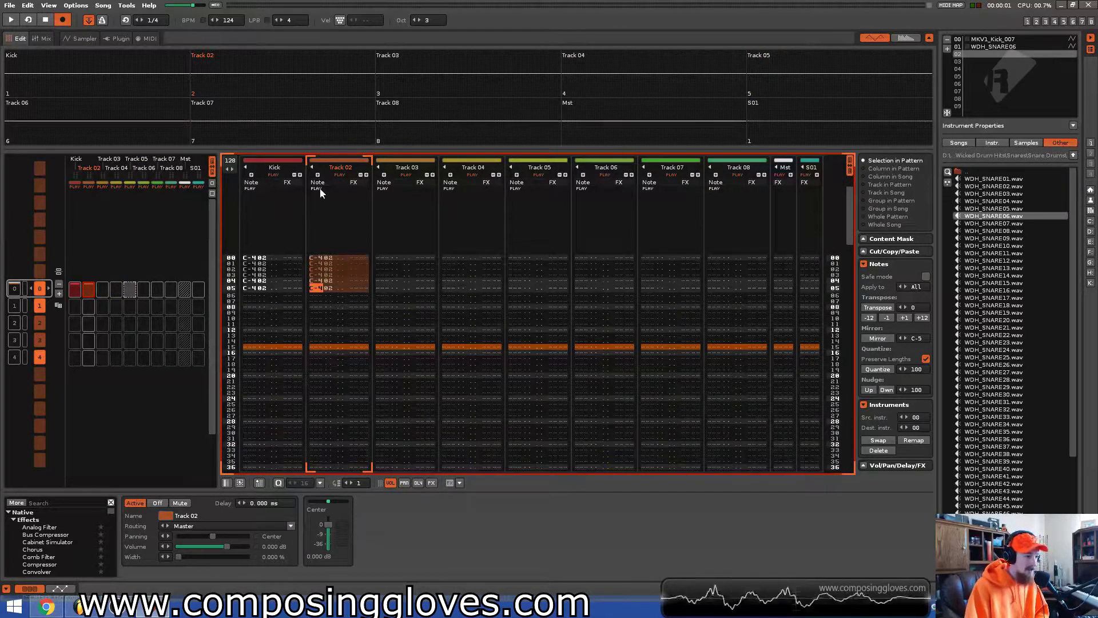
double_click(339, 167)
type("Snare")
key("Return")
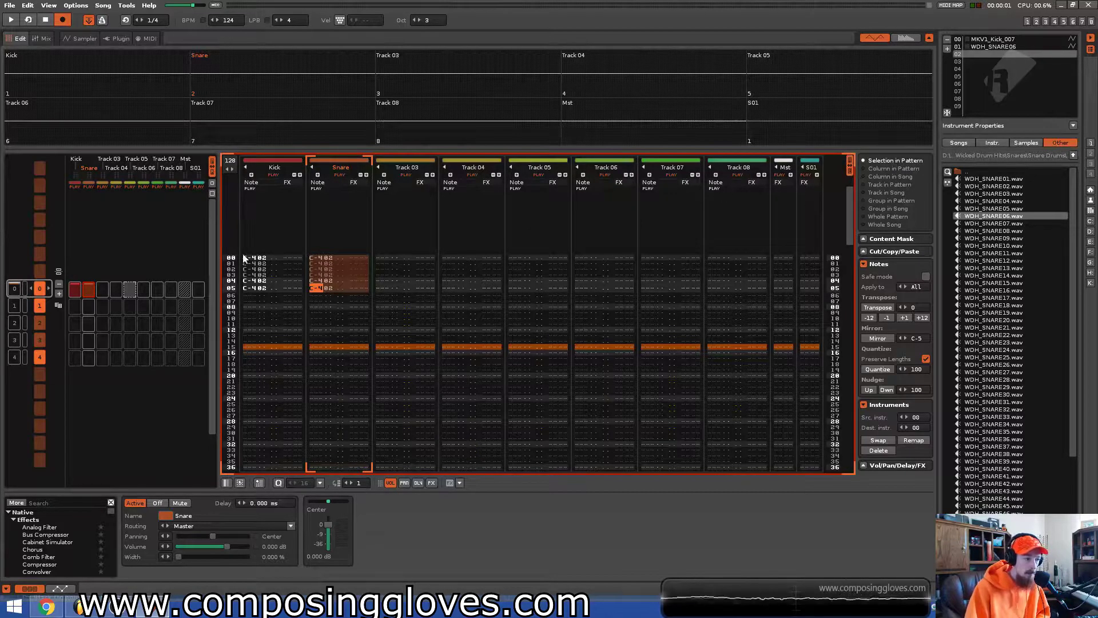
Transpose the selected Snare notes up by 12 semitones and back down by 12.
left_click(922, 317)
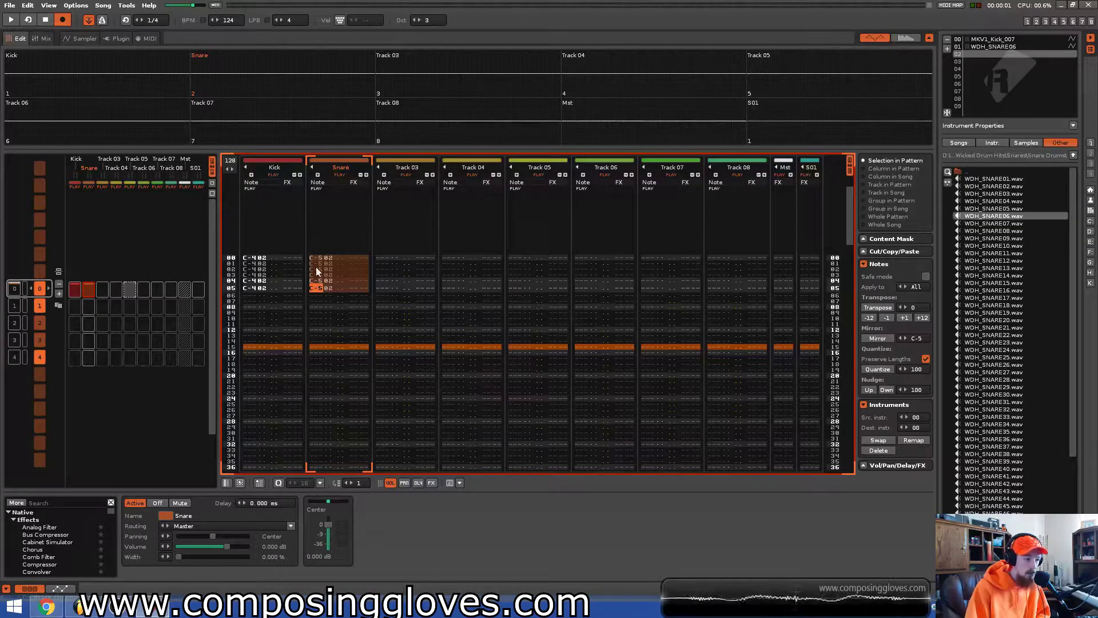
left_click(869, 318)
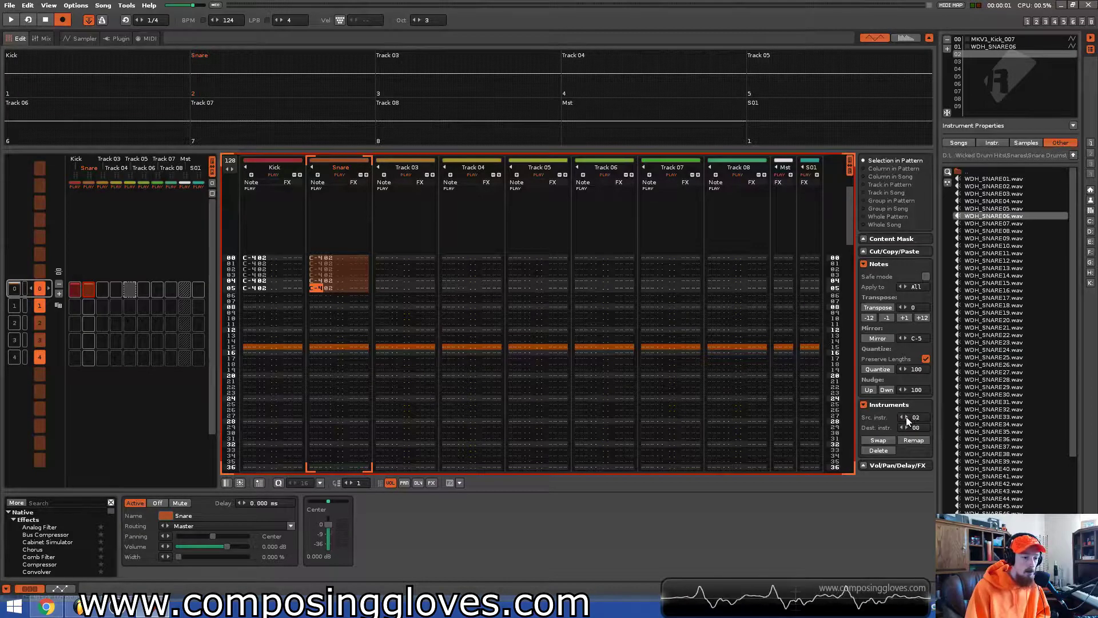
Swap source instrument 02 with destination instrument 01 in the selected Snare notes, and play the pattern briefly from line 00.
left_click(902, 418)
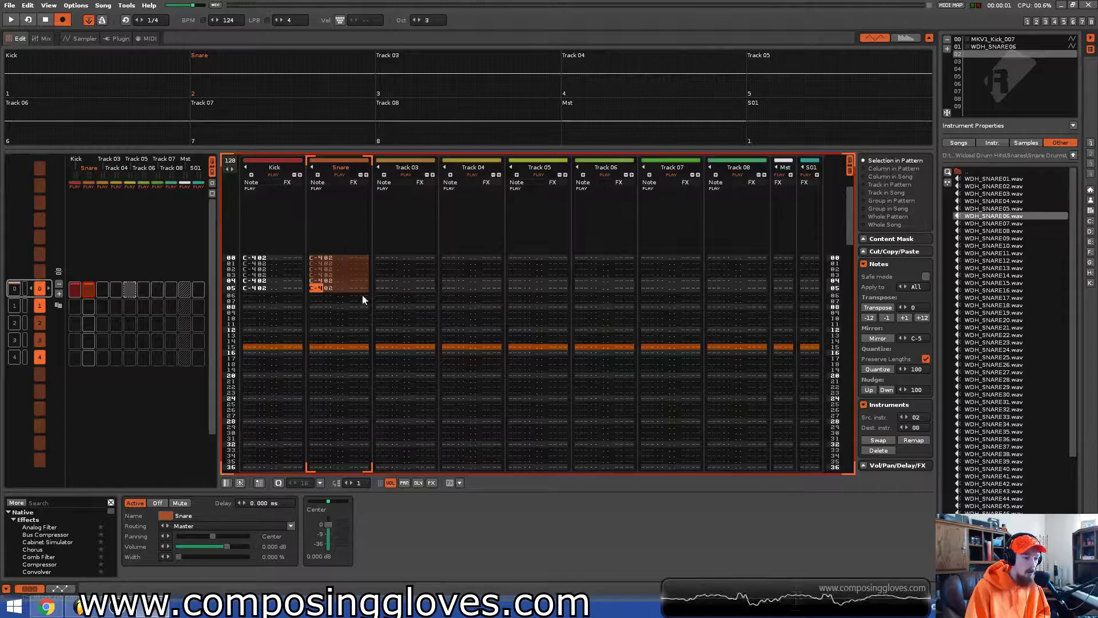
left_click(907, 428)
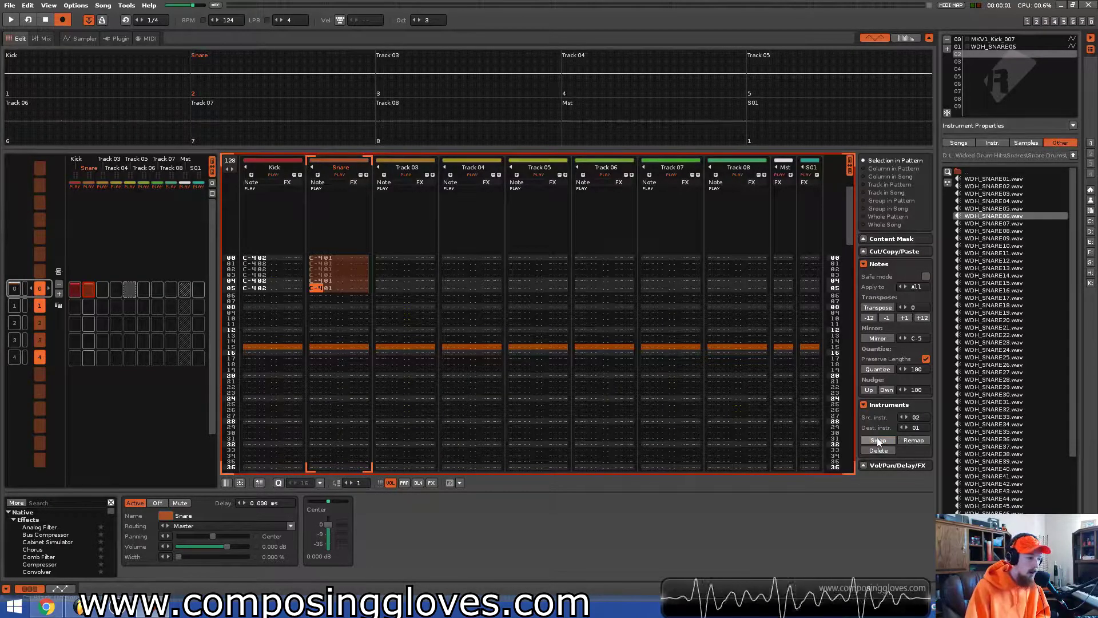
left_click(327, 271)
key("space")
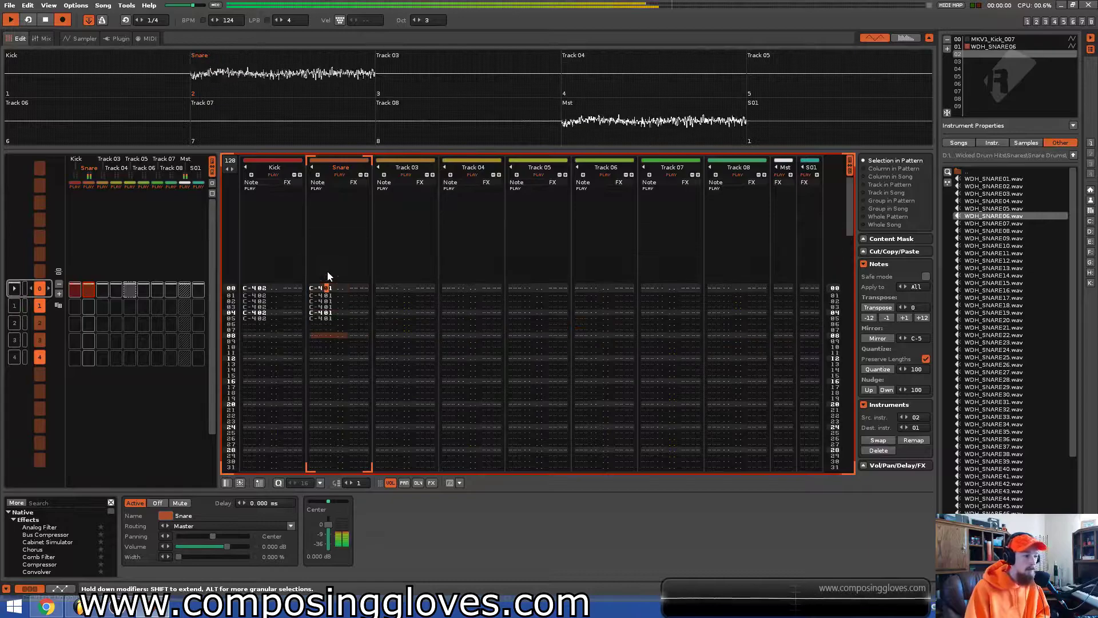
key("space")
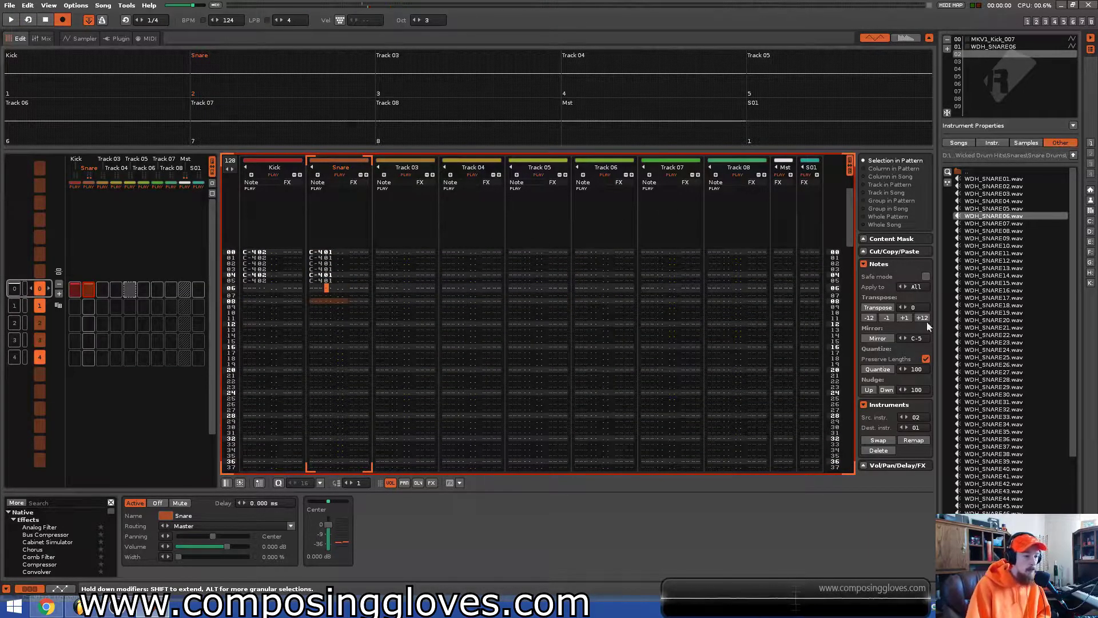
Examine the Vol/Pan/Delay/FX interpolation and modify options and the scope choices of the advanced edit options.
left_click(863, 466)
scroll(928, 403, "down", 2)
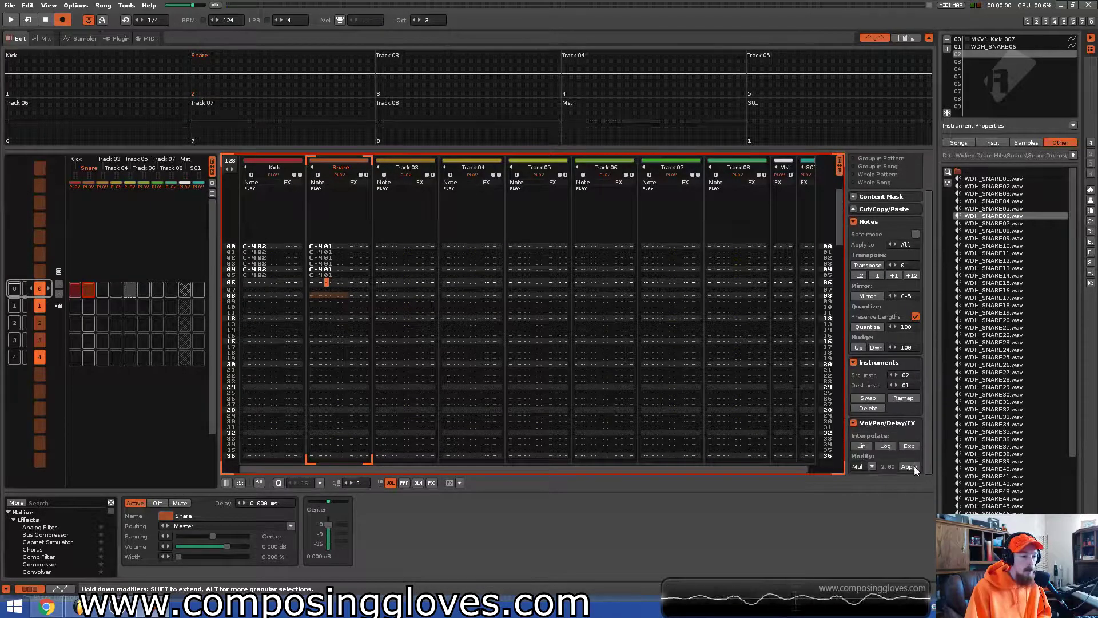
left_click(855, 423)
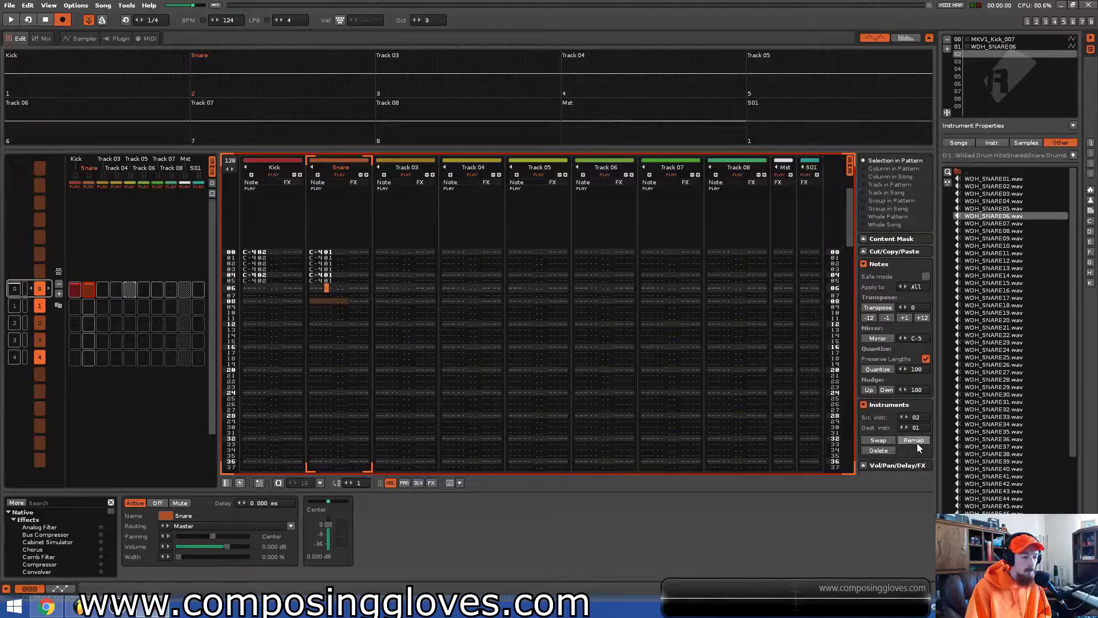
left_click(892, 168)
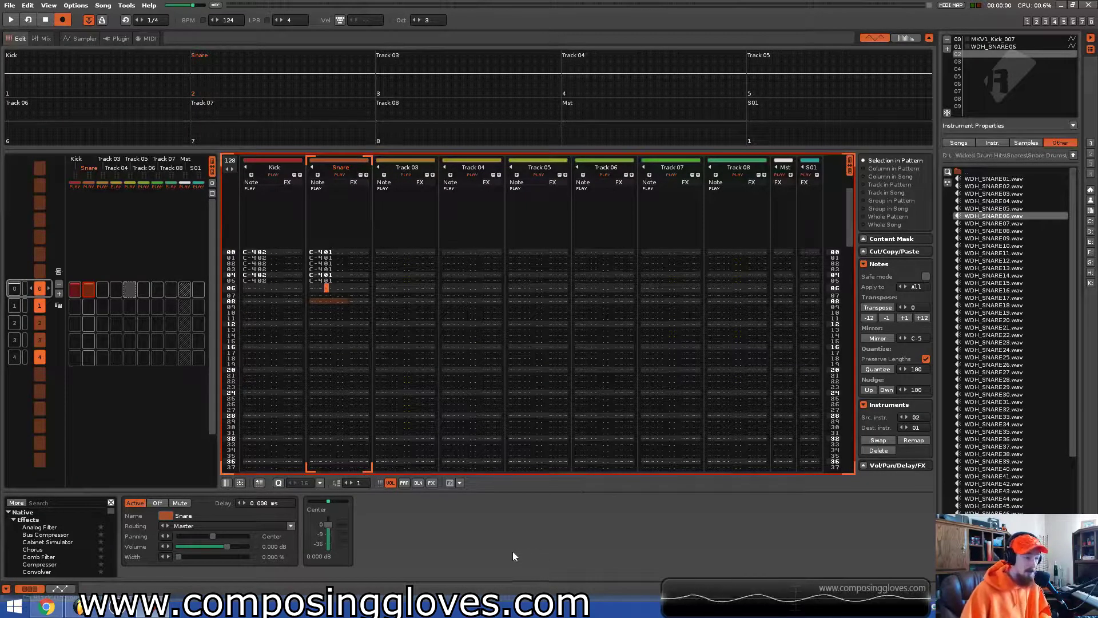
Search the effects for "filter" and add an Analog Filter to the Snare track.
left_click(37, 502)
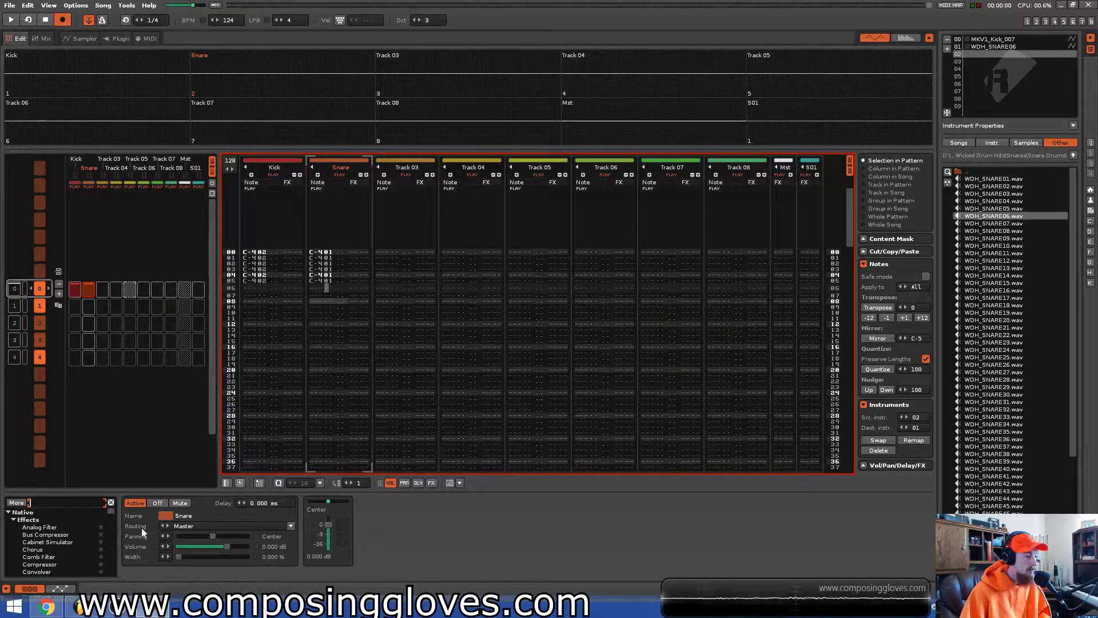
key("Escape")
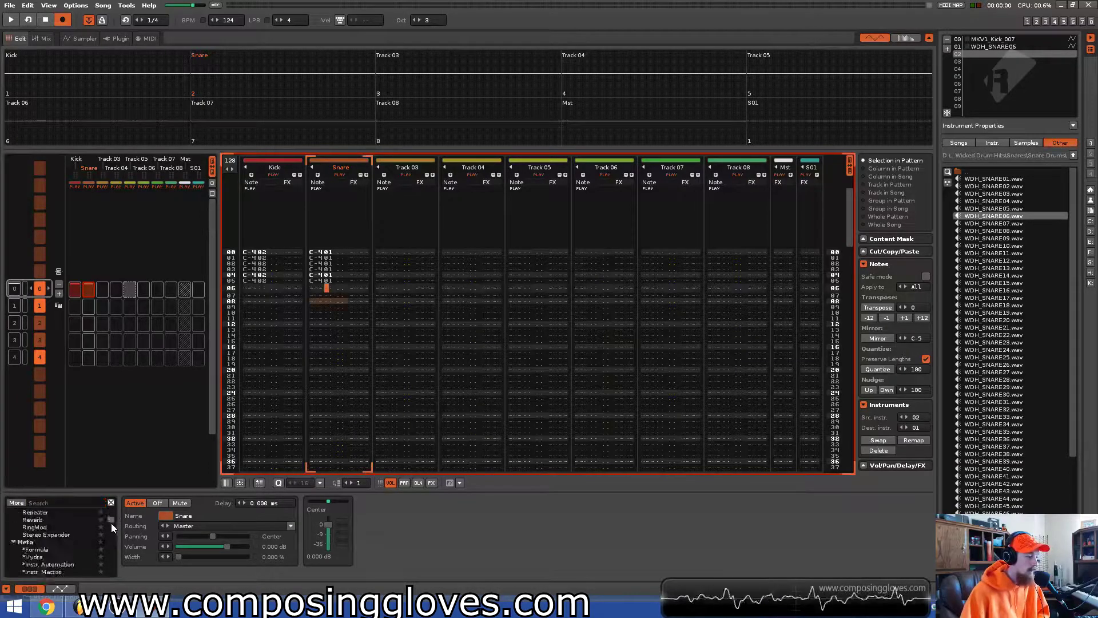
left_click(87, 504)
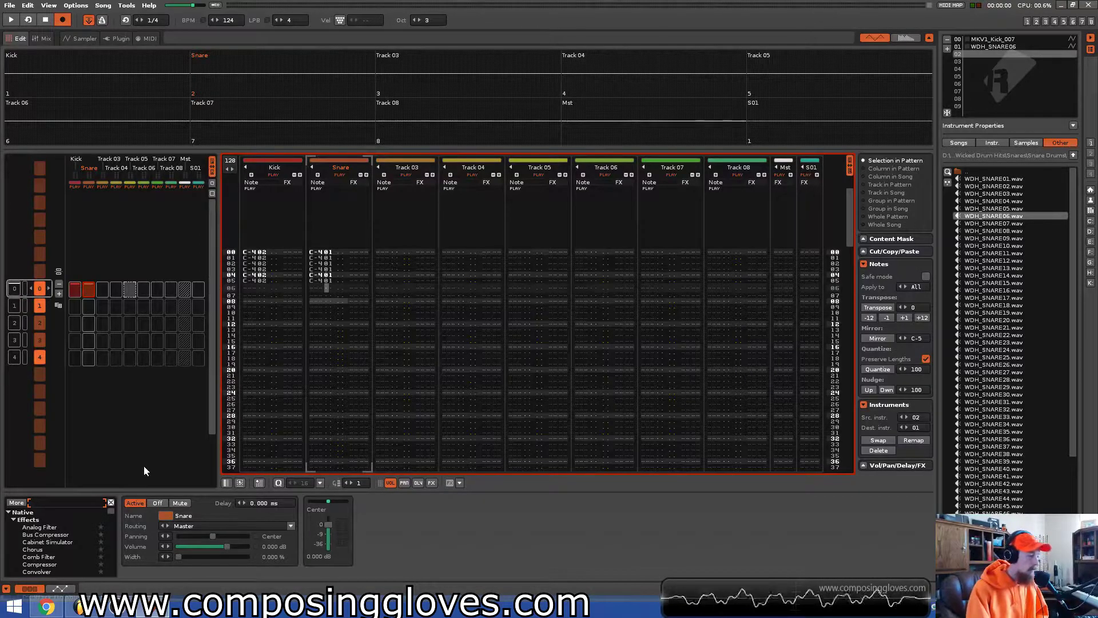
type("filter")
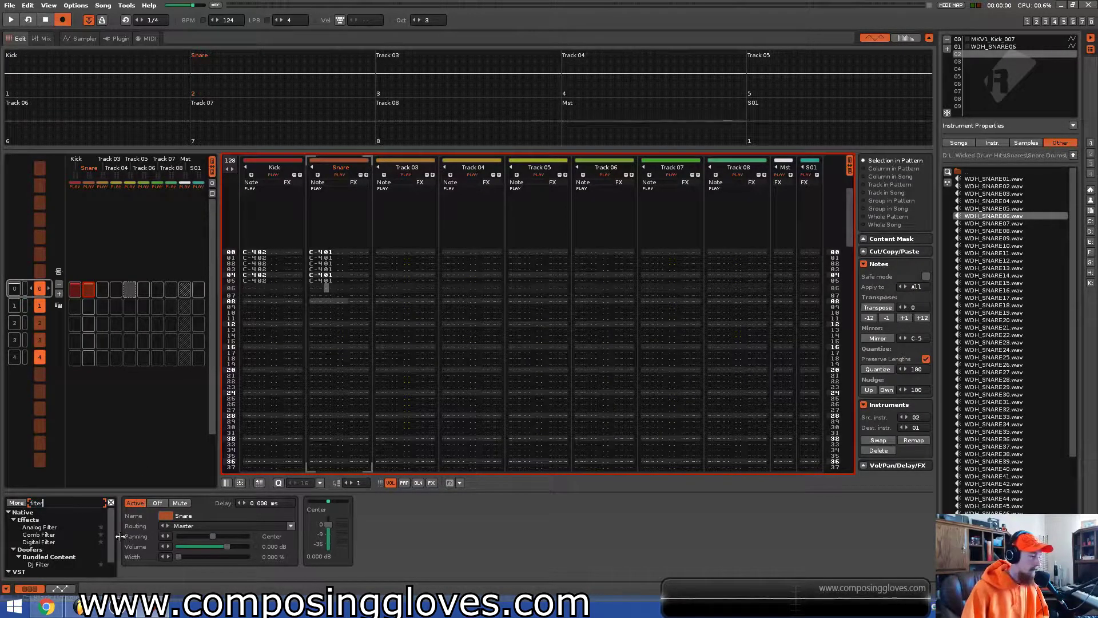
double_click(51, 529)
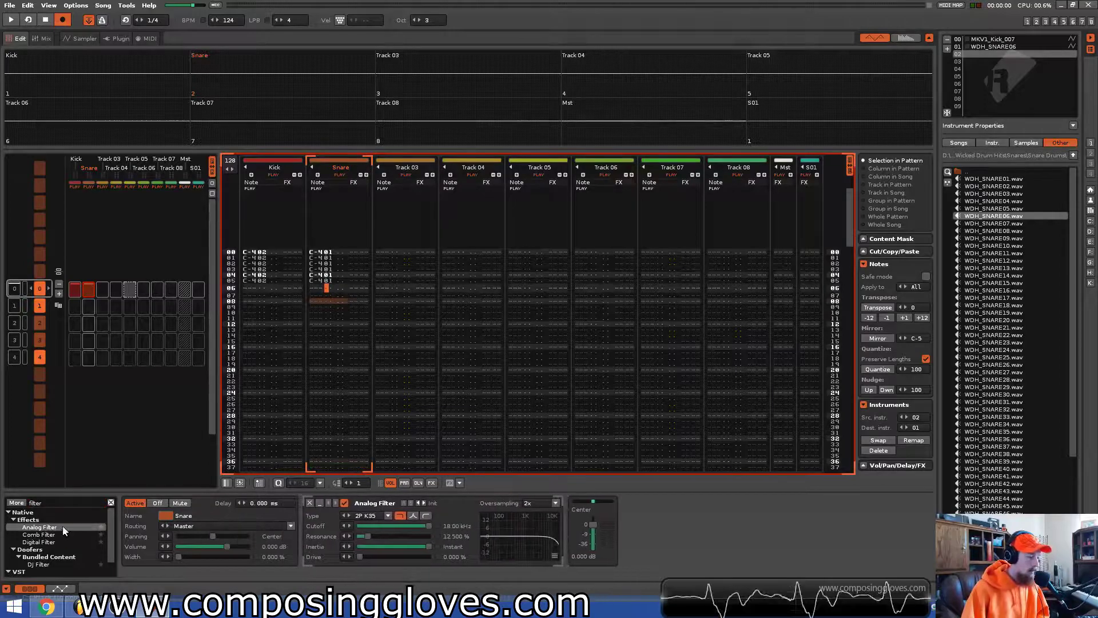
Show the Snare track's automation editor, return to the effect chain, and open the automation of the Analog Filter's Cutoff.
mouse_move(431, 526)
left_mouse_down()
mouse_move(371, 526)
mouse_move(430, 527)
left_mouse_up()
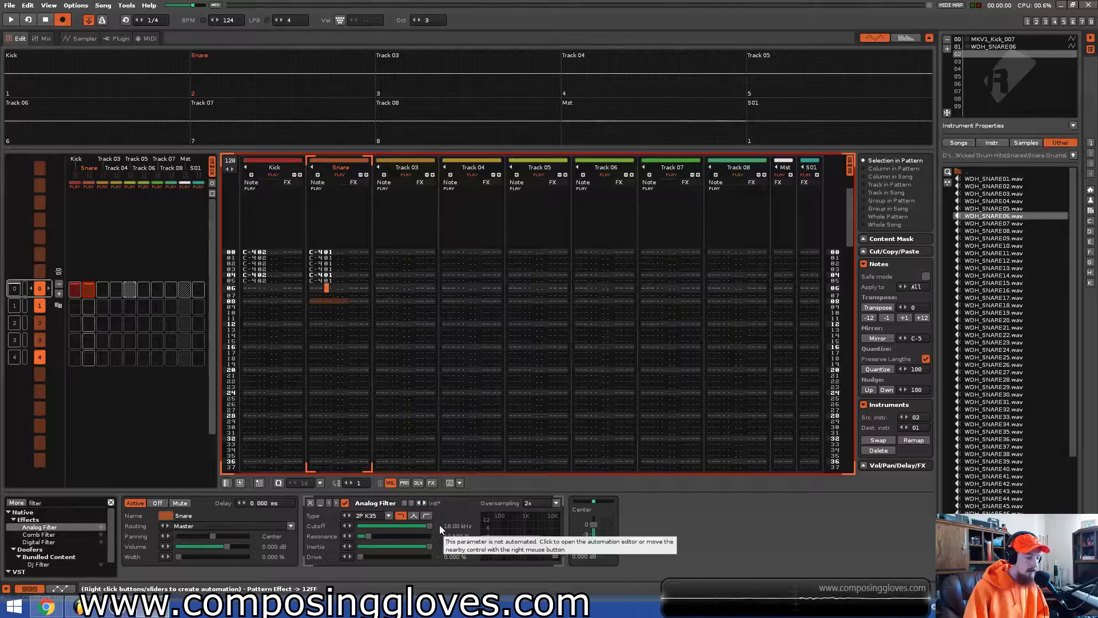
left_click(61, 586)
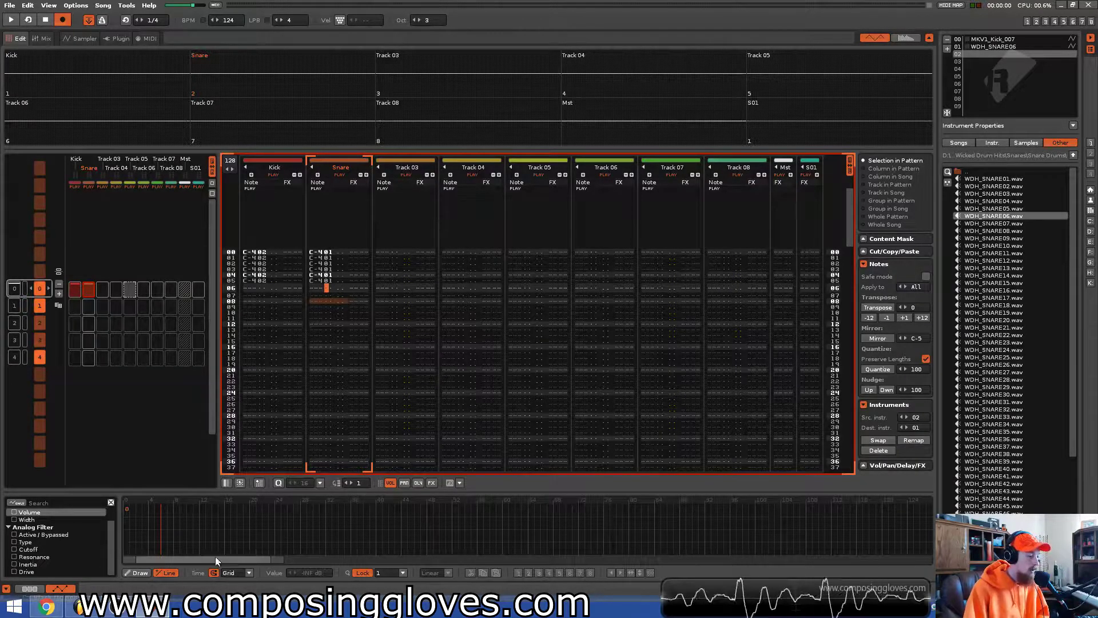
left_click(40, 589)
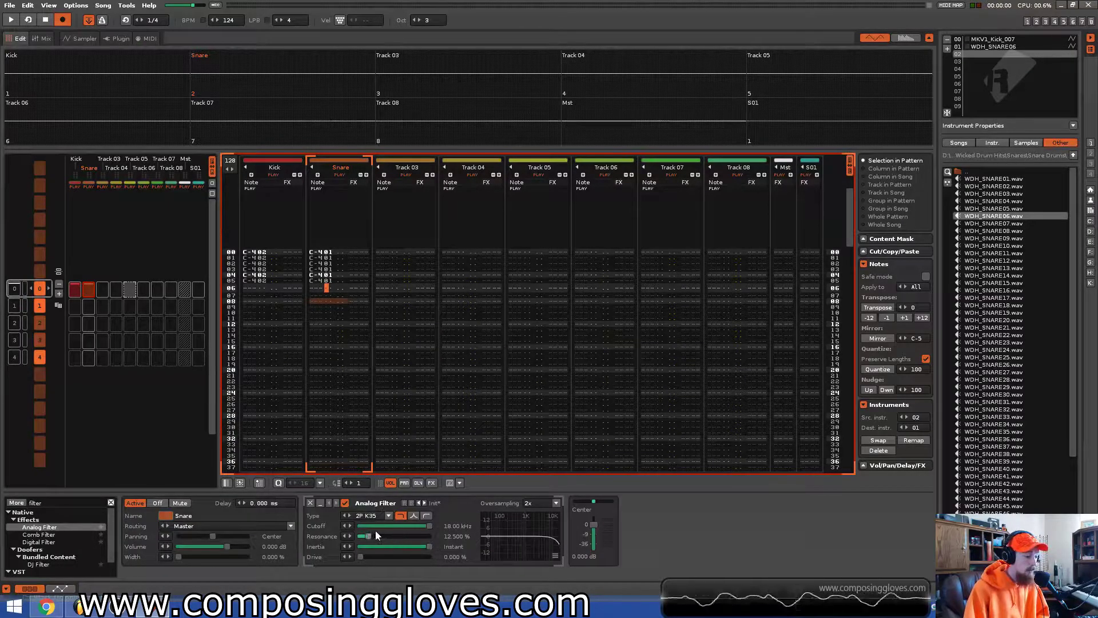
double_click(437, 524)
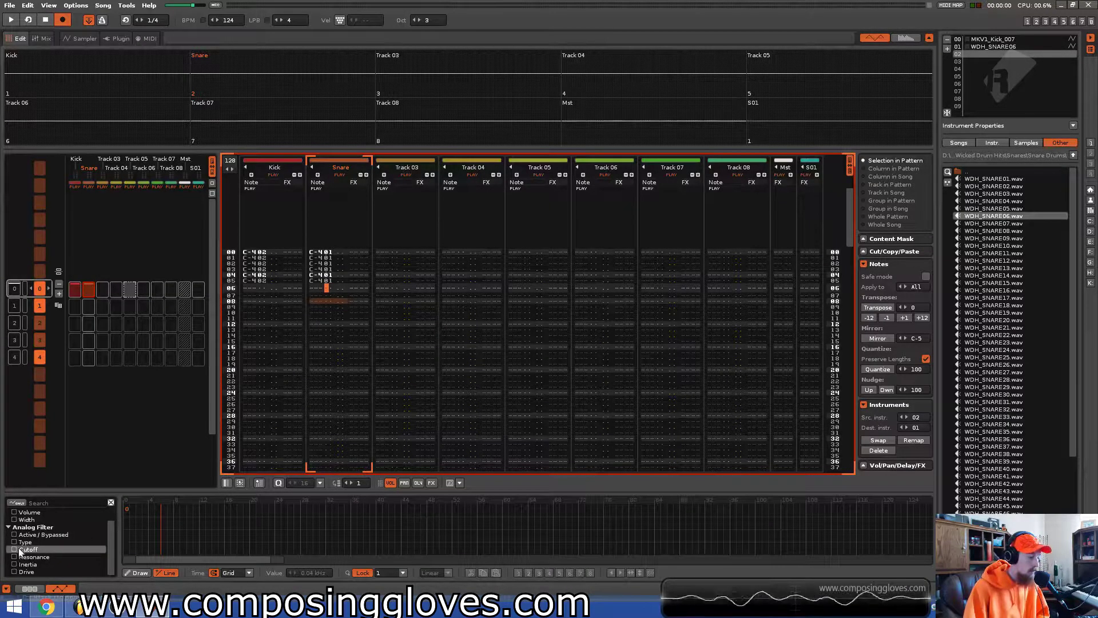
Draw a Cutoff automation envelope with four points that rises from 0.50 kHz to a peak and falls to 1.05 kHz.
left_click(188, 540)
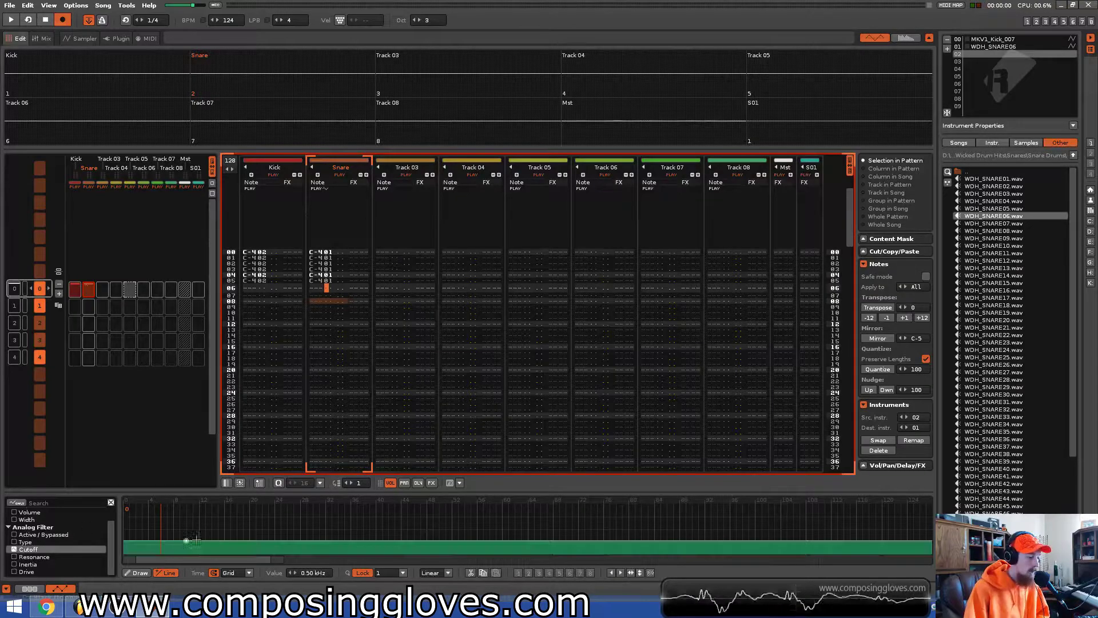
left_click(243, 518)
left_click(307, 531)
left_click(388, 533)
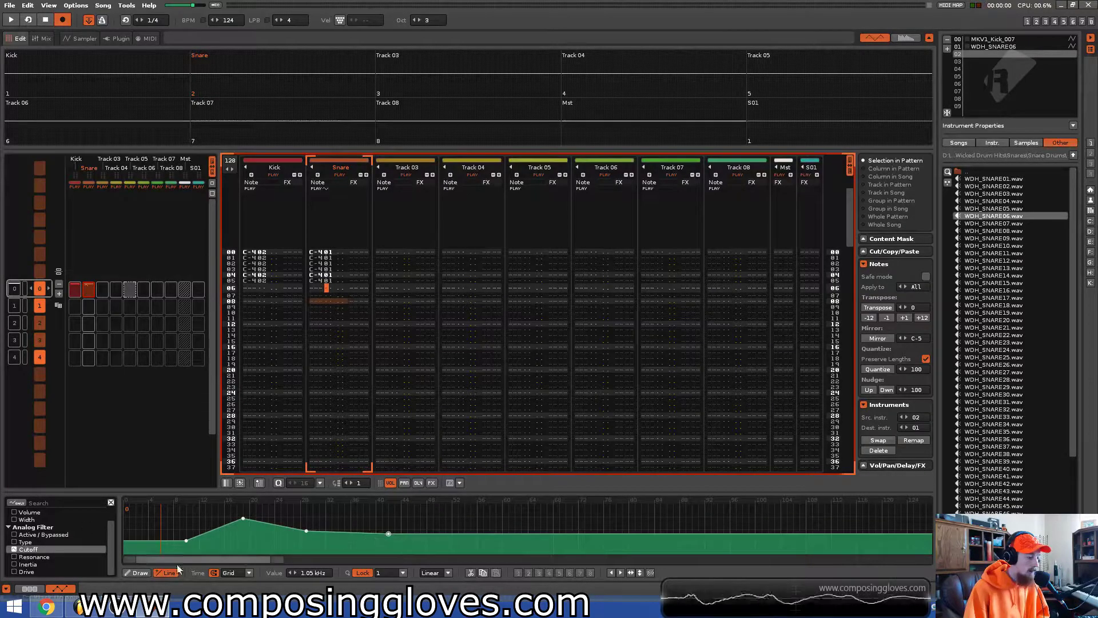
Delete all Cutoff envelopes in the song and return to the Snare track's effect chain.
right_click(17, 550)
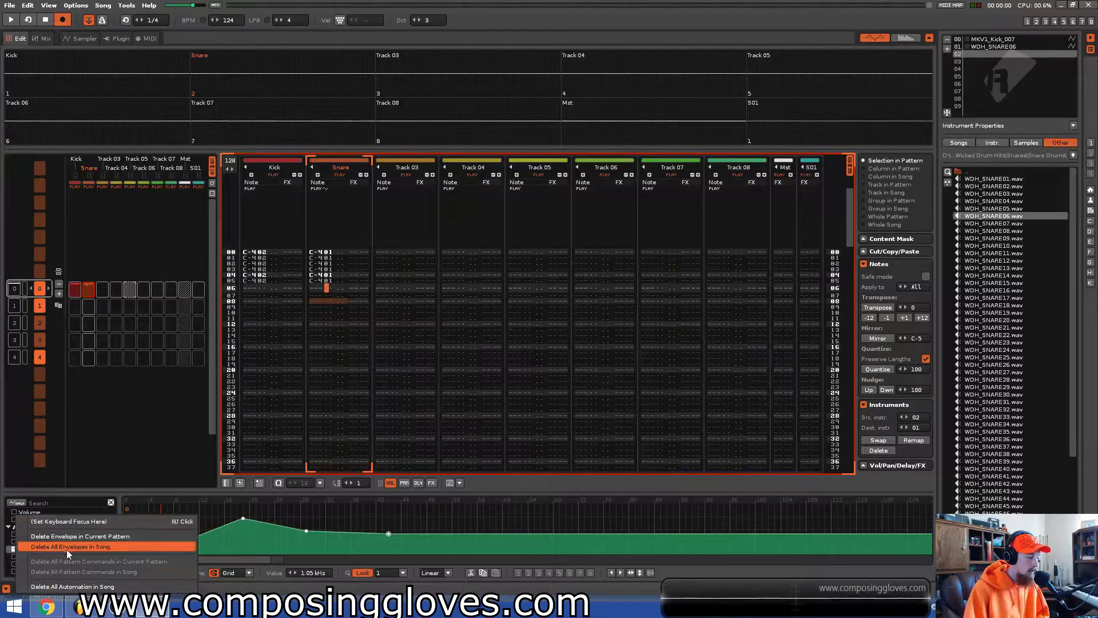
left_click(124, 548)
left_click(30, 589)
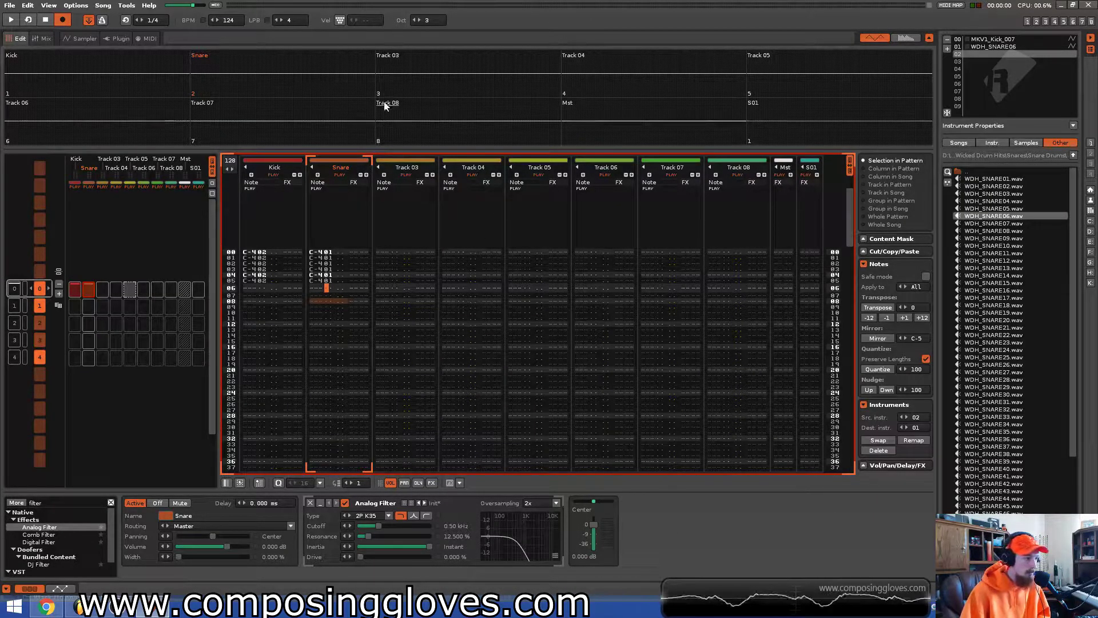
Display the mixer, return to the pattern editor and place the cursor on line 00 of the Snare track.
left_click(45, 39)
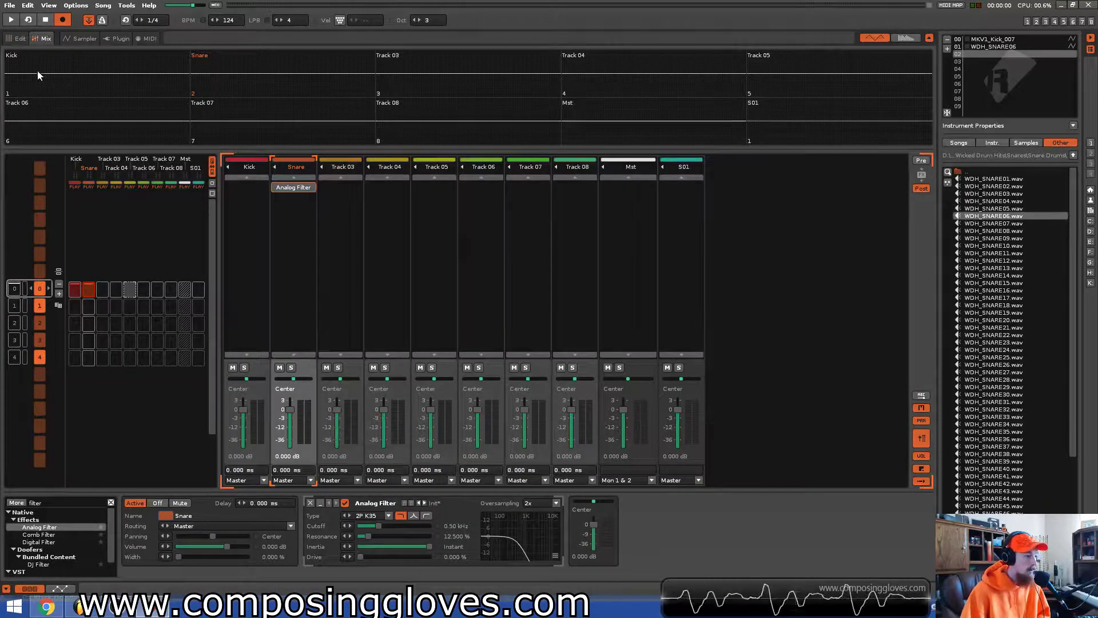
left_click(17, 39)
left_click(331, 222)
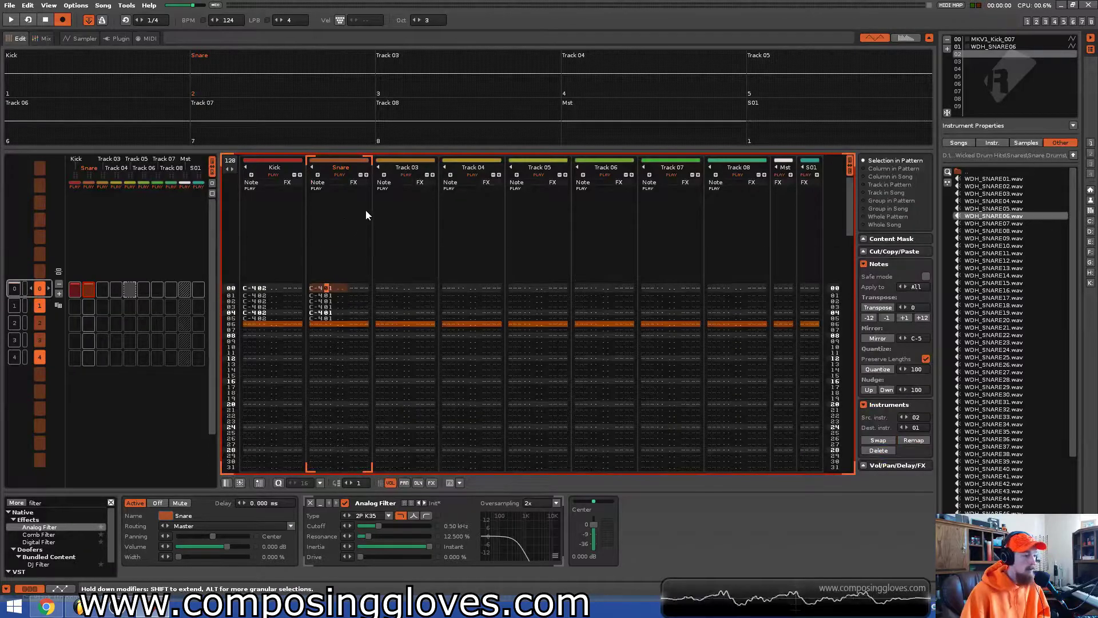
Delete the notes on lines 00 to 06 of the Snare track.
left_click(286, 255)
left_click(345, 286)
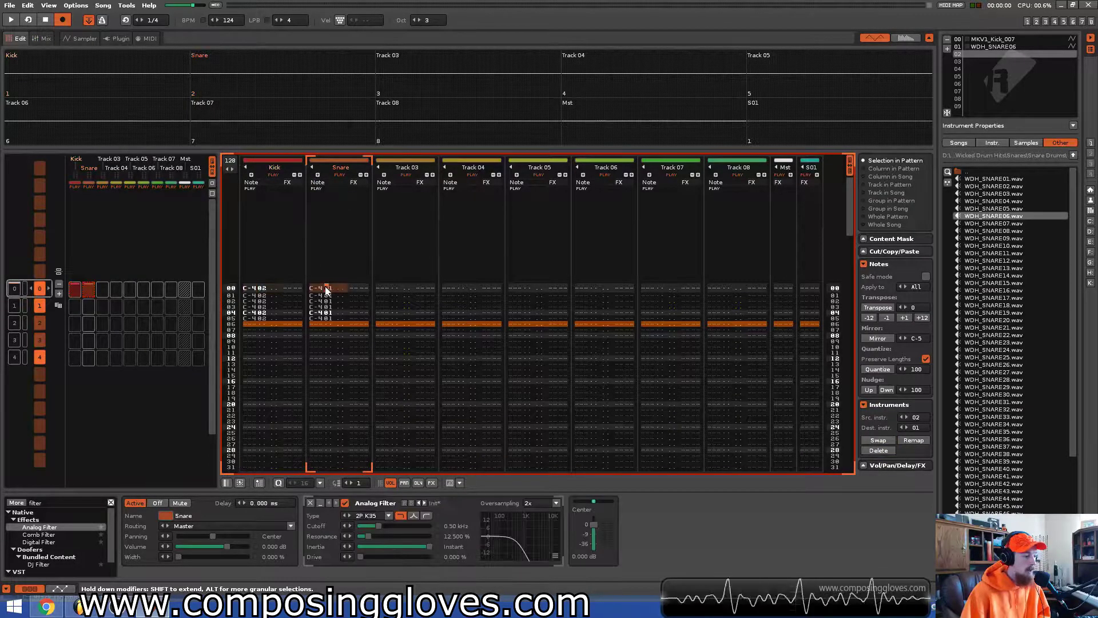
left_click_drag(328, 286, 325, 282)
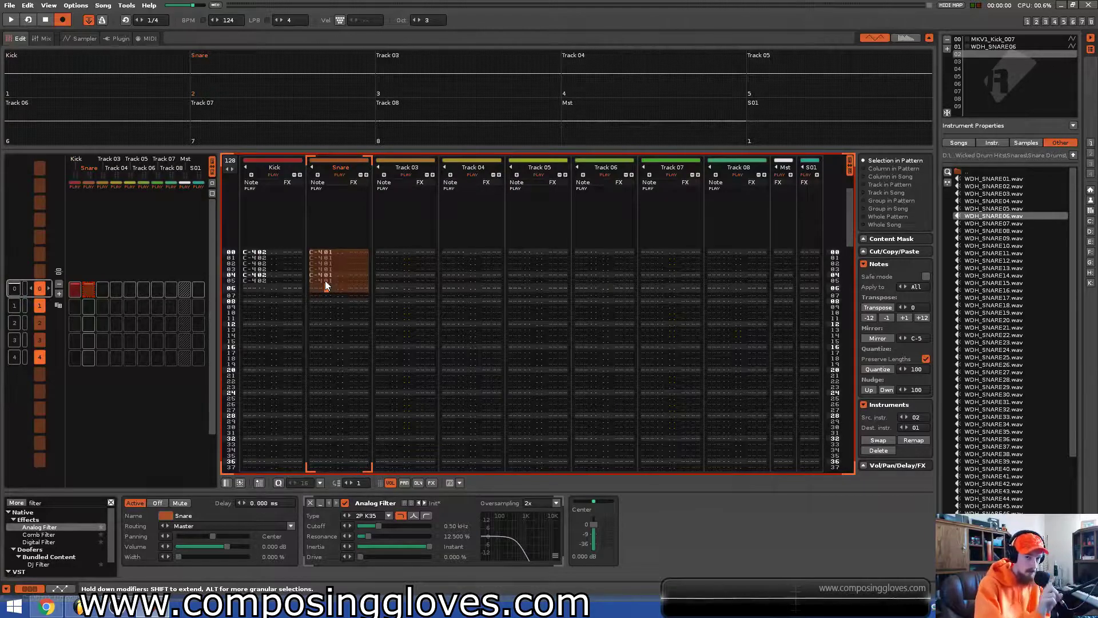
key("Delete")
left_click(326, 286)
scroll(322, 283, "down", 20)
scroll(317, 276, "up", 5)
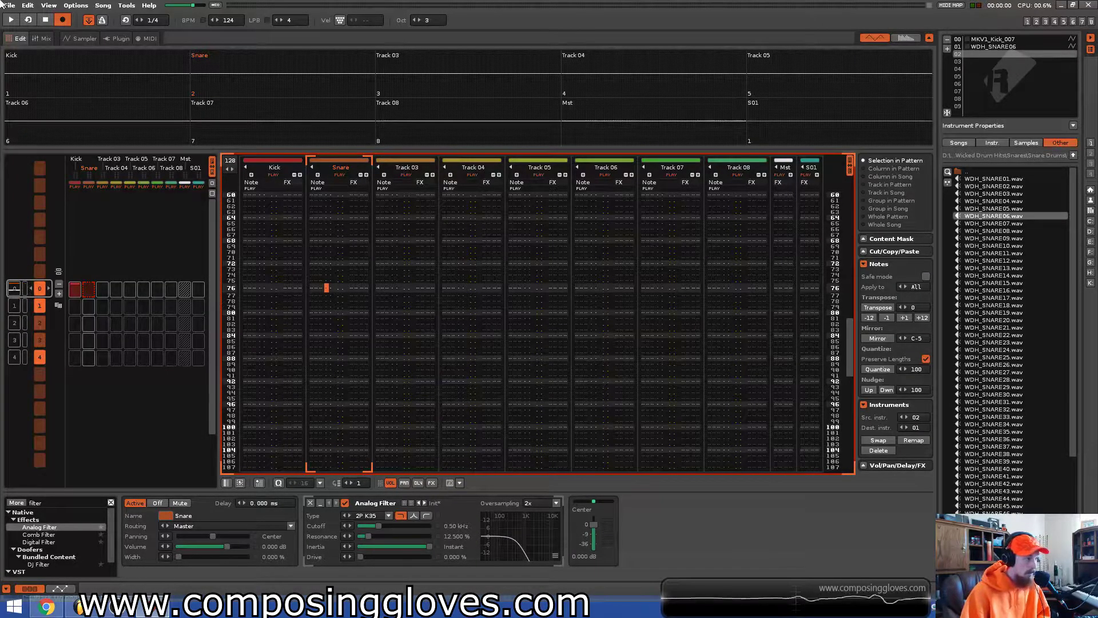
Show the keyboard shortcut settings with their command search in the preferences, and close the preferences.
left_click(29, 20)
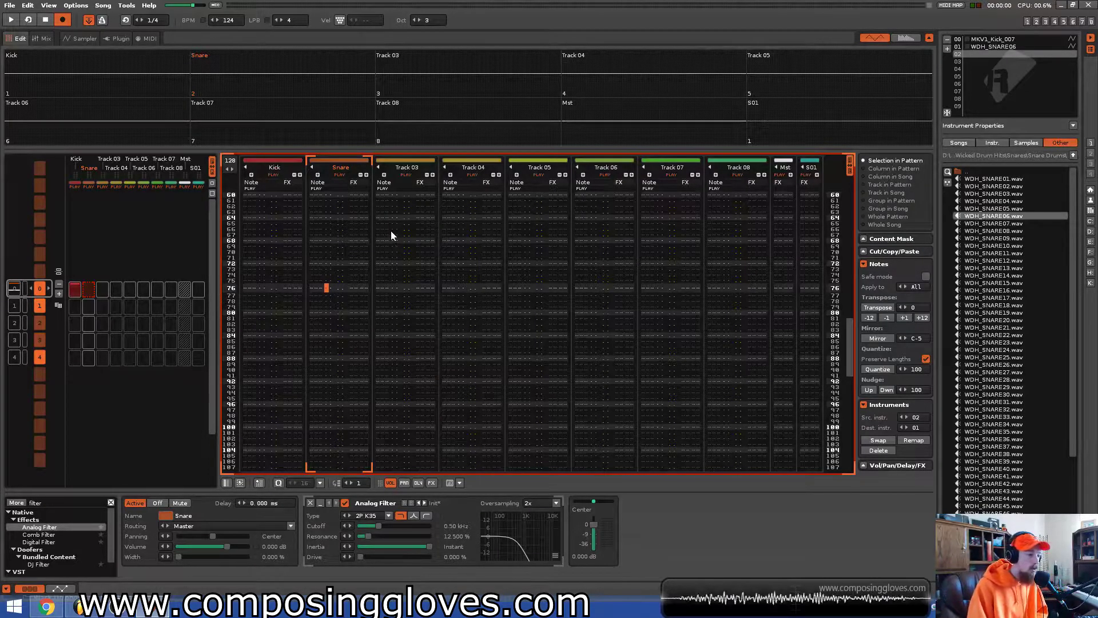
key("ctrl+comma")
left_click_drag(499, 162, 470, 106)
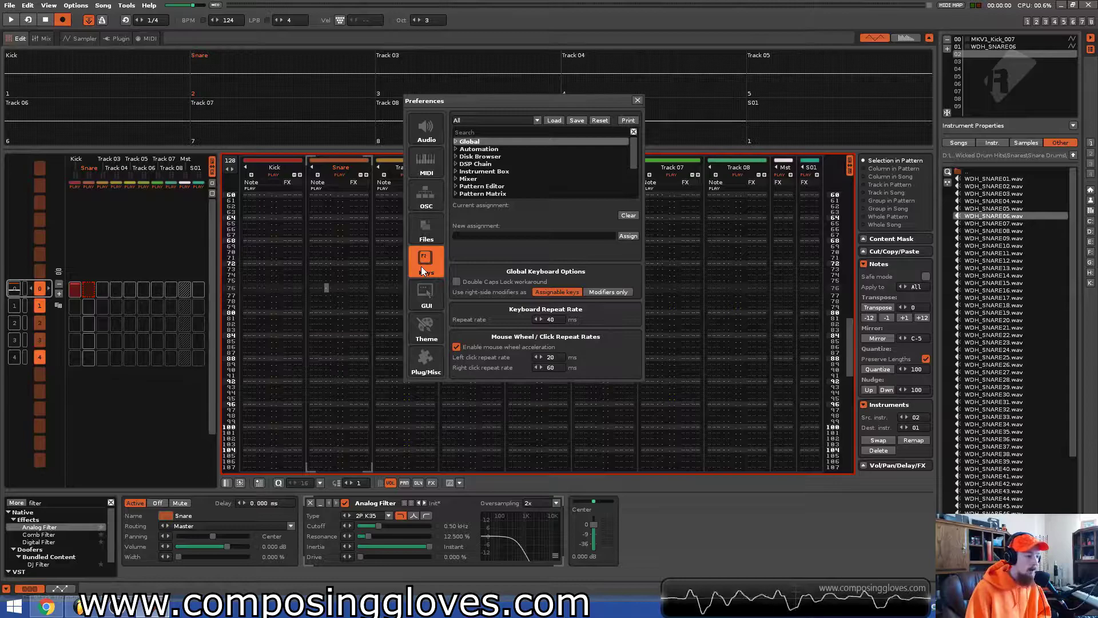
left_click(486, 132)
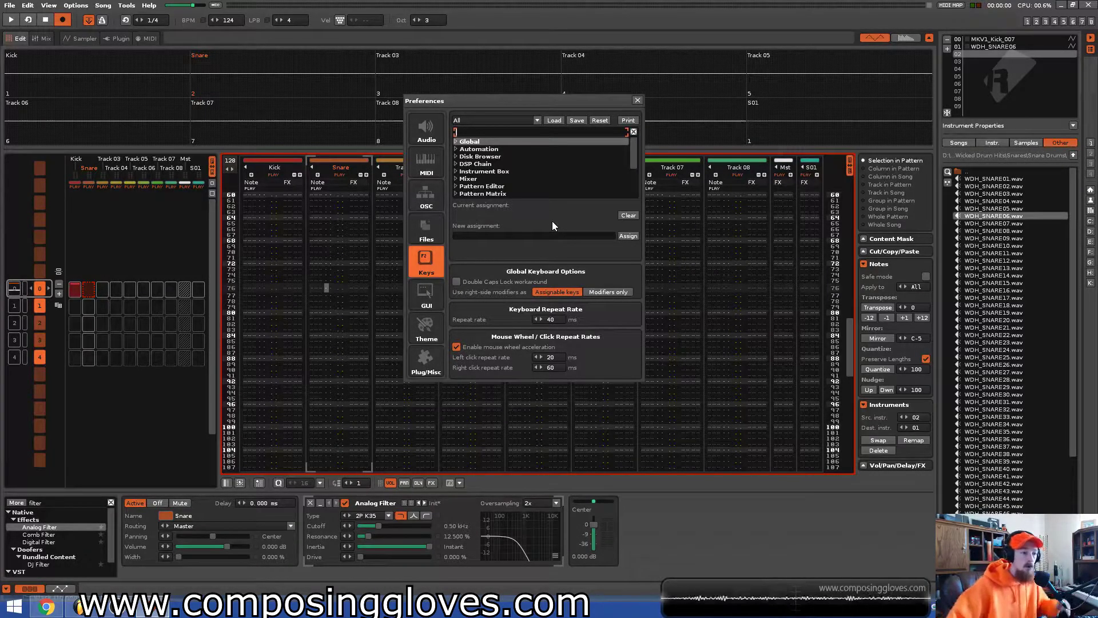
left_click(637, 101)
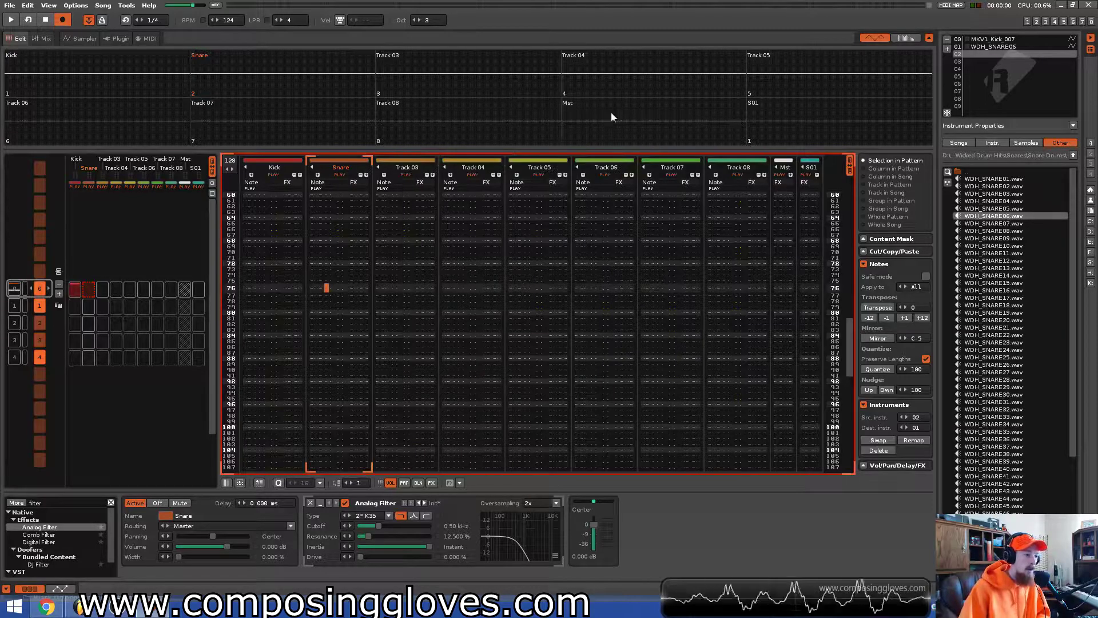
Show the mixer, look through its tracks, and set the Kick track's volume to -0.389 dB.
left_click(264, 200)
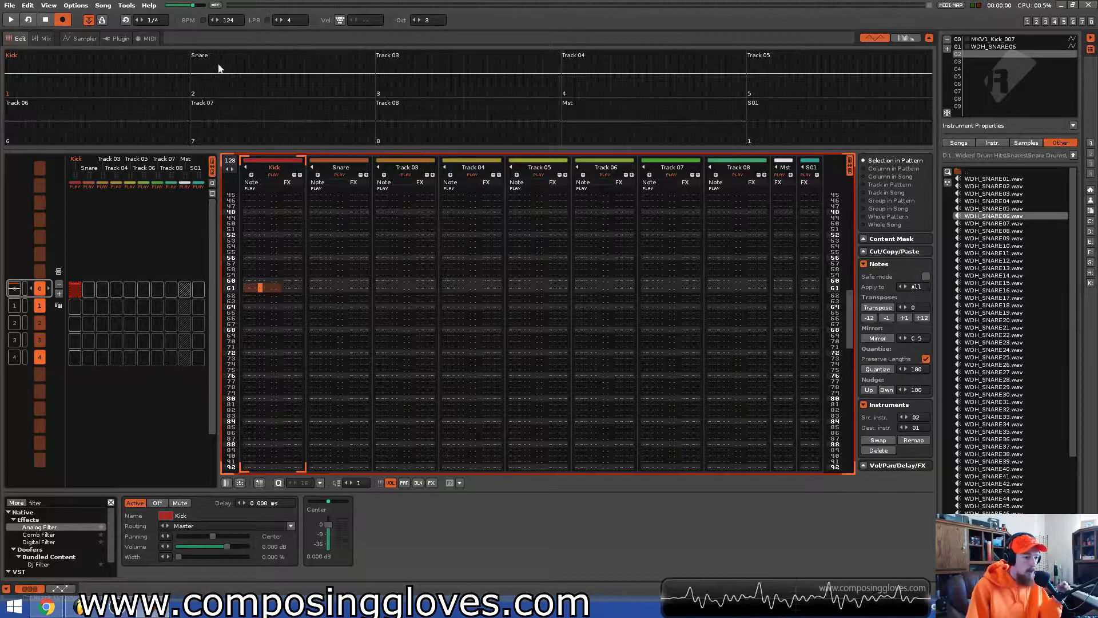
left_click(39, 39)
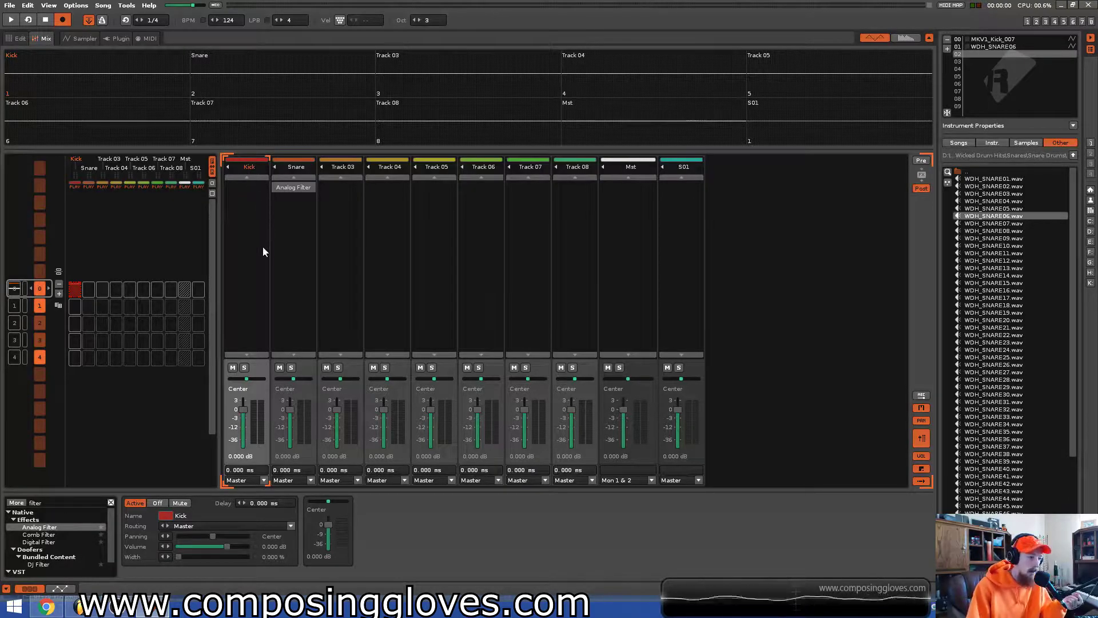
left_click(355, 265)
left_click(423, 271)
left_click(373, 277)
left_click(306, 288)
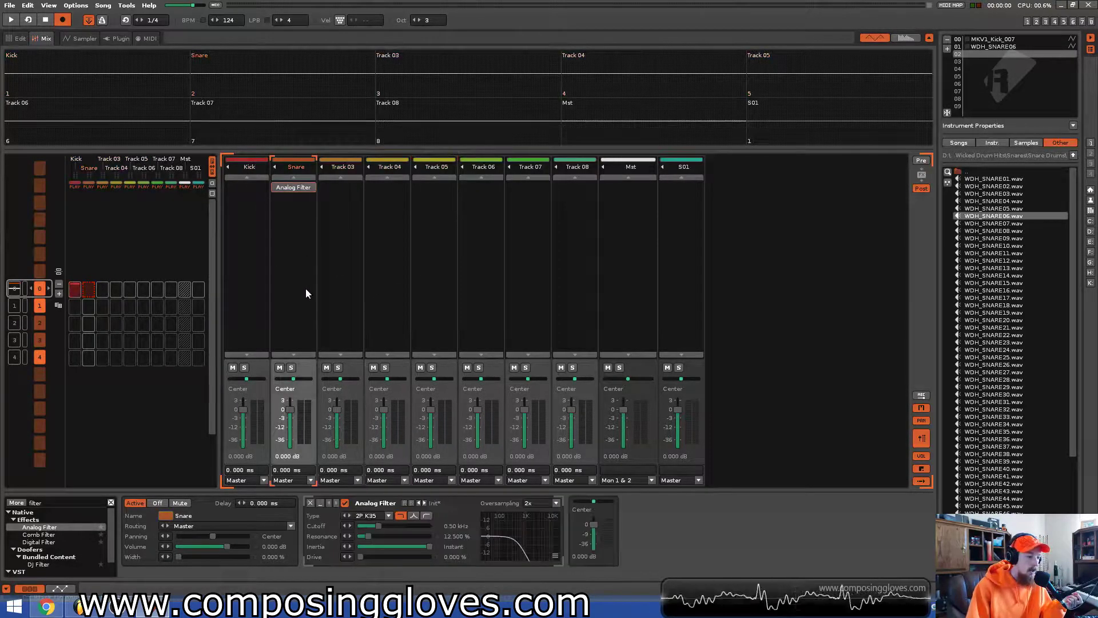
left_click(253, 293)
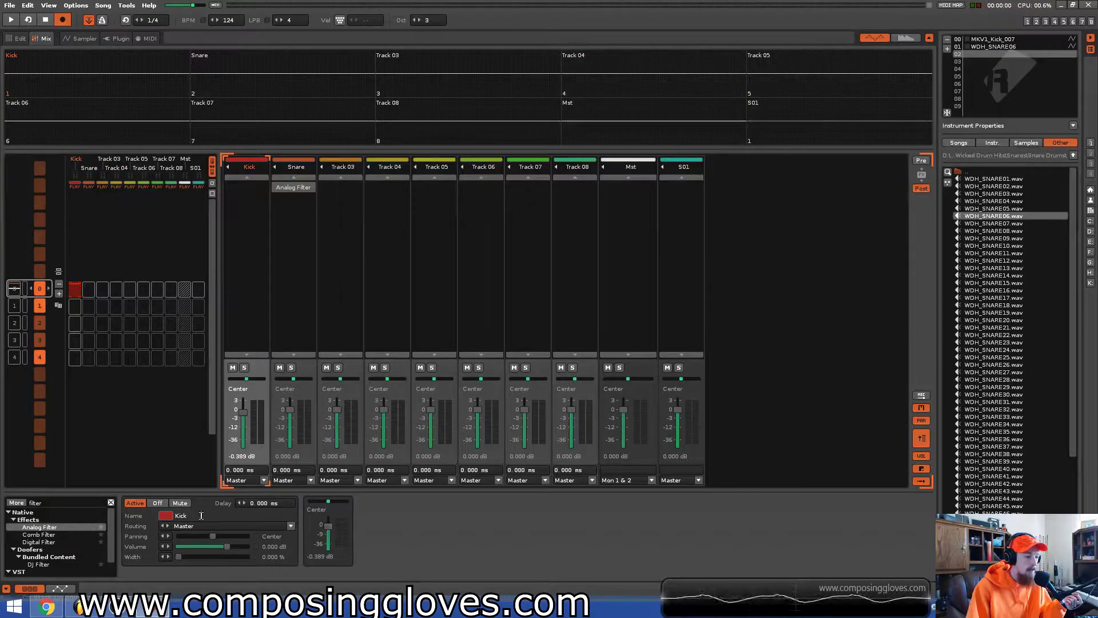
Select the Snare track in the pattern editor, set its volume to 0.077 dB, and return to the mixer.
left_click(17, 39)
left_click(337, 165)
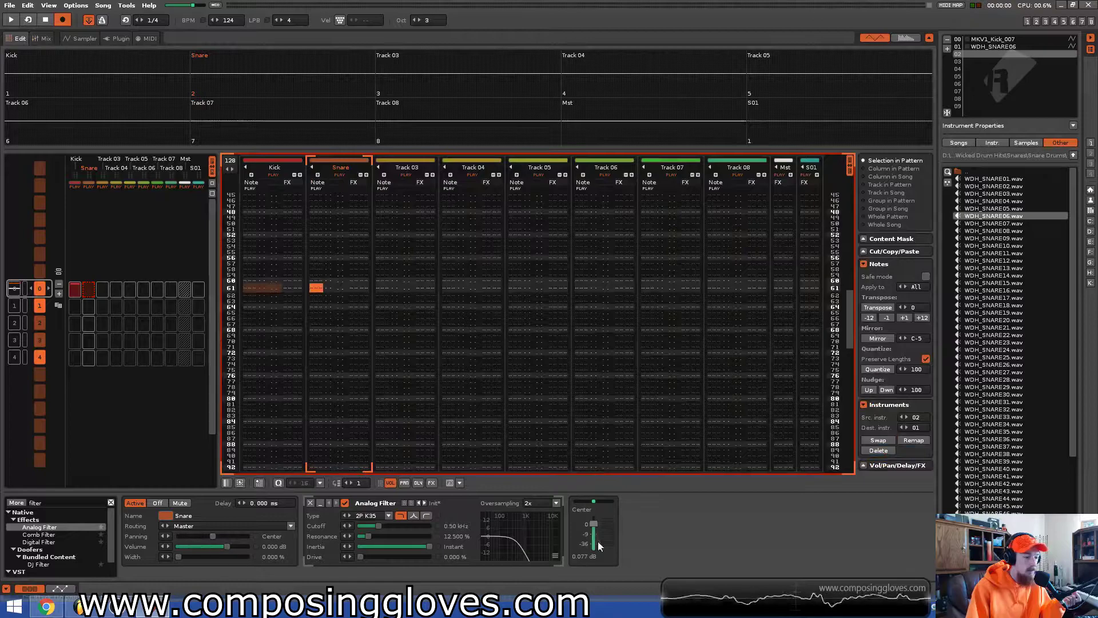
left_click(42, 39)
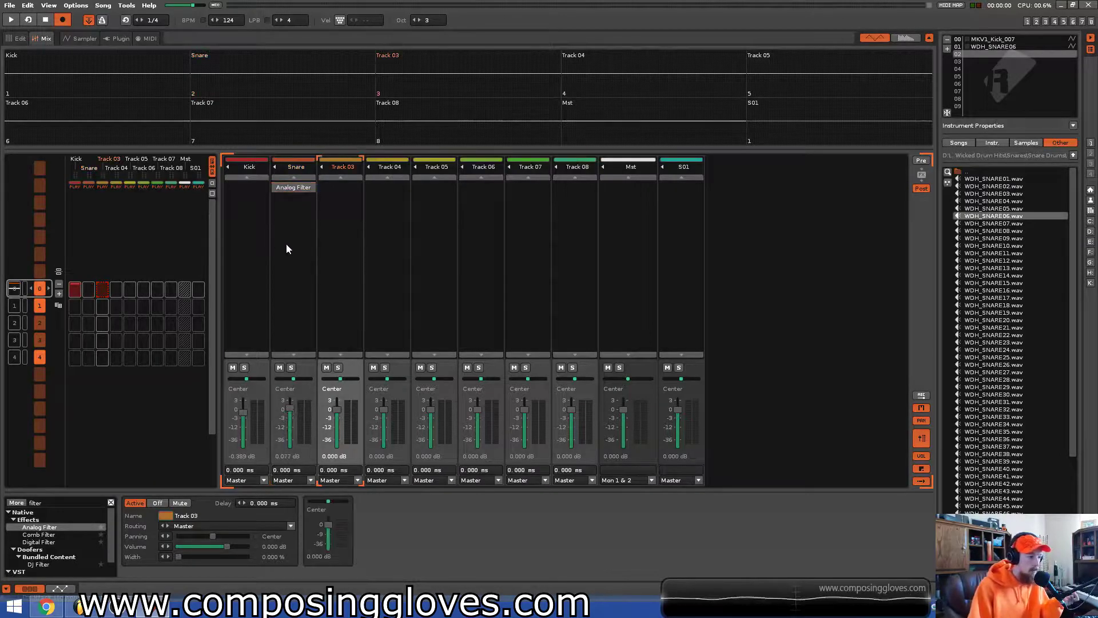
Compare the effect chains of Track 03, the Snare track and the Kick track in the mixer.
left_click(341, 257)
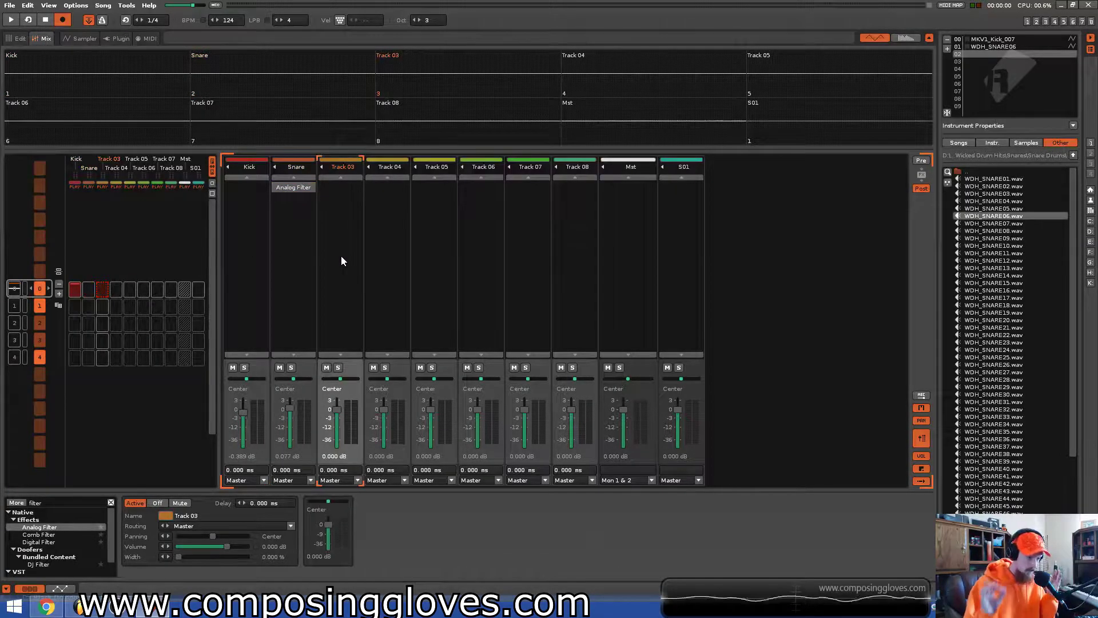
left_click(311, 262)
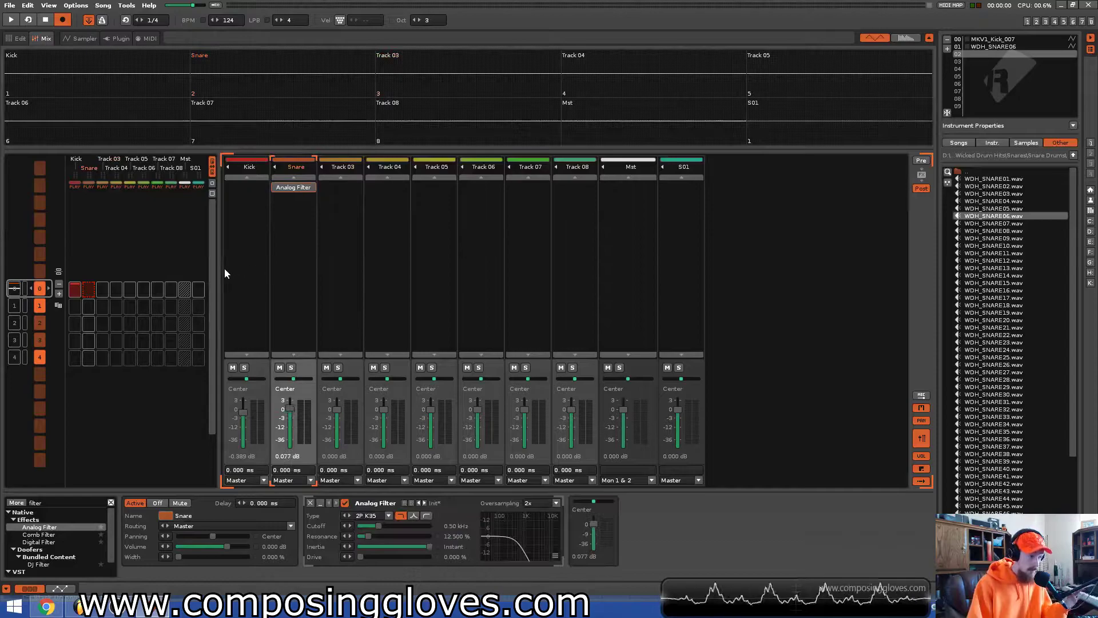
left_click(228, 269)
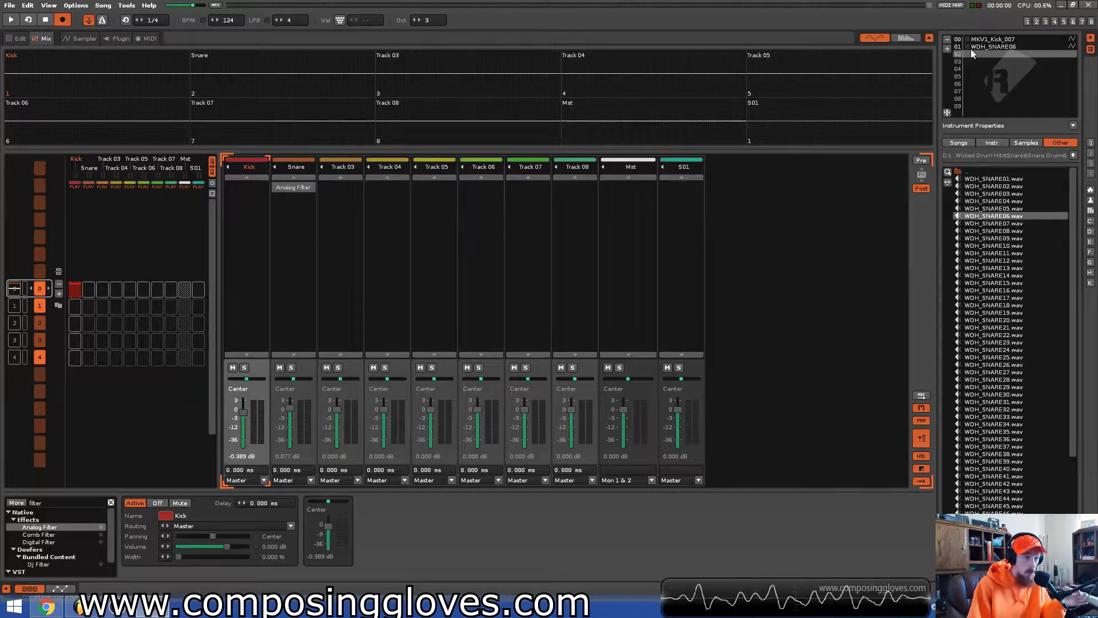
left_click(302, 251)
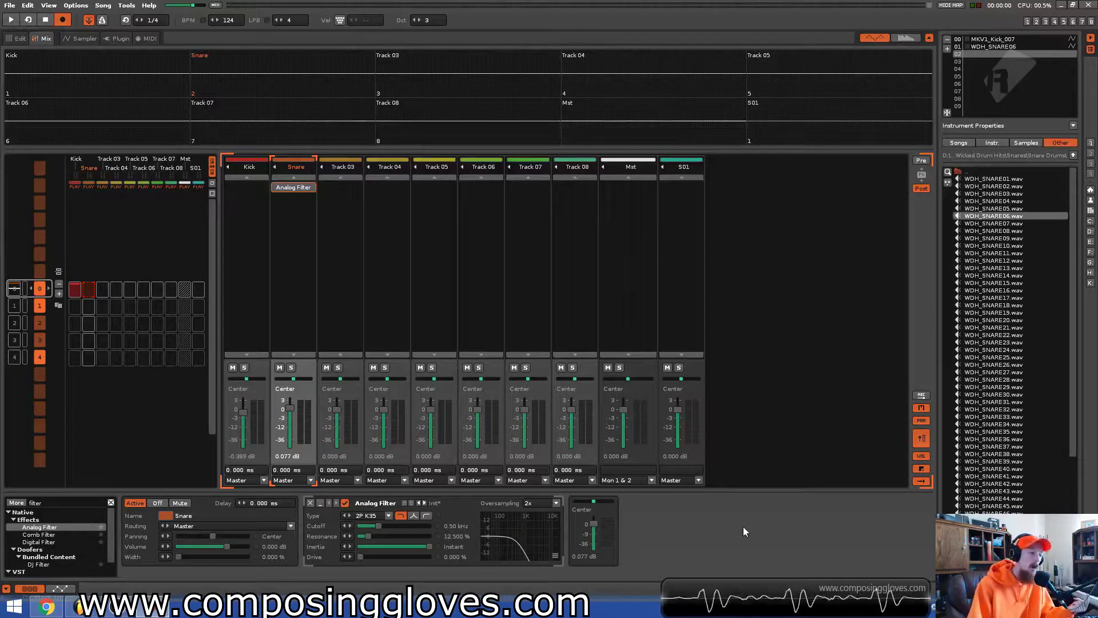
left_click(240, 268)
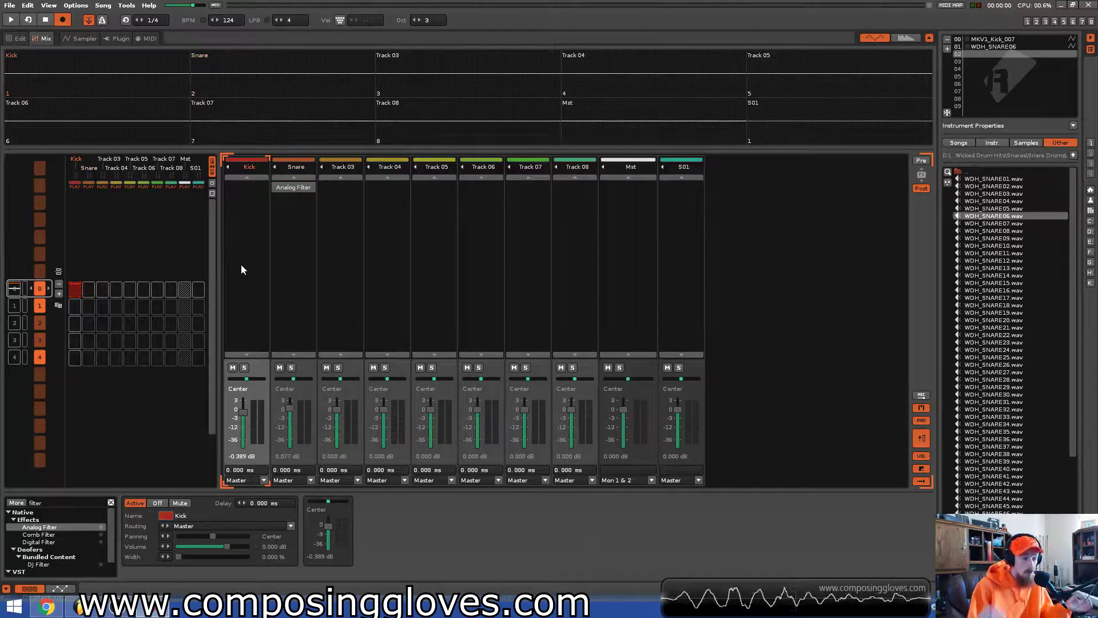
Compare the S01 send track with the Snare and Kick tracks by selecting them alternately in the mixer.
left_click(669, 235)
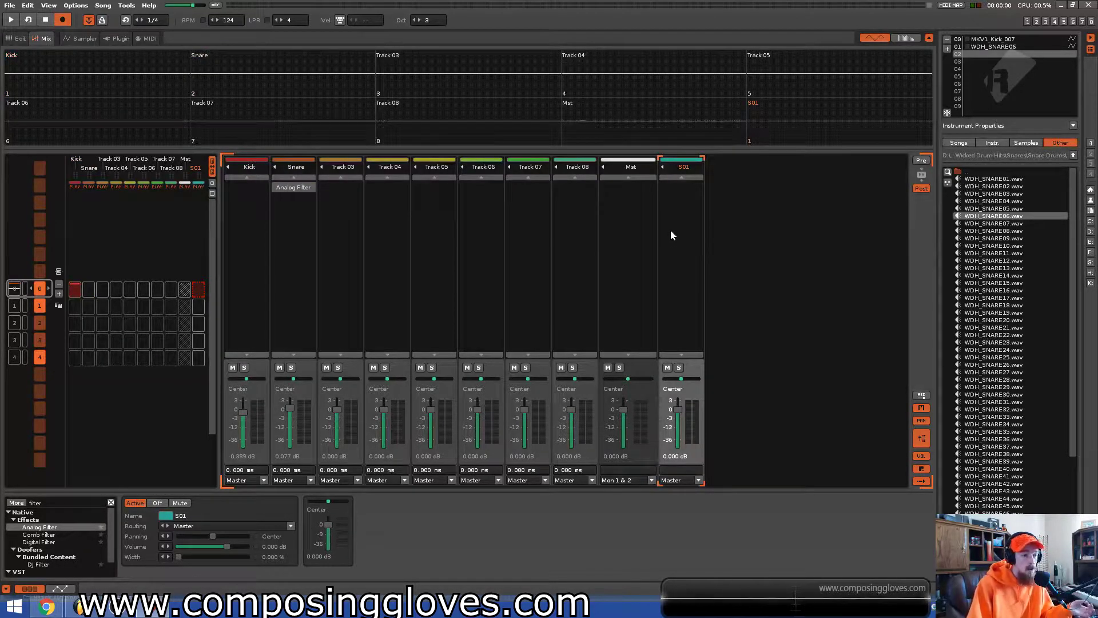
left_click(294, 239)
left_click(675, 237)
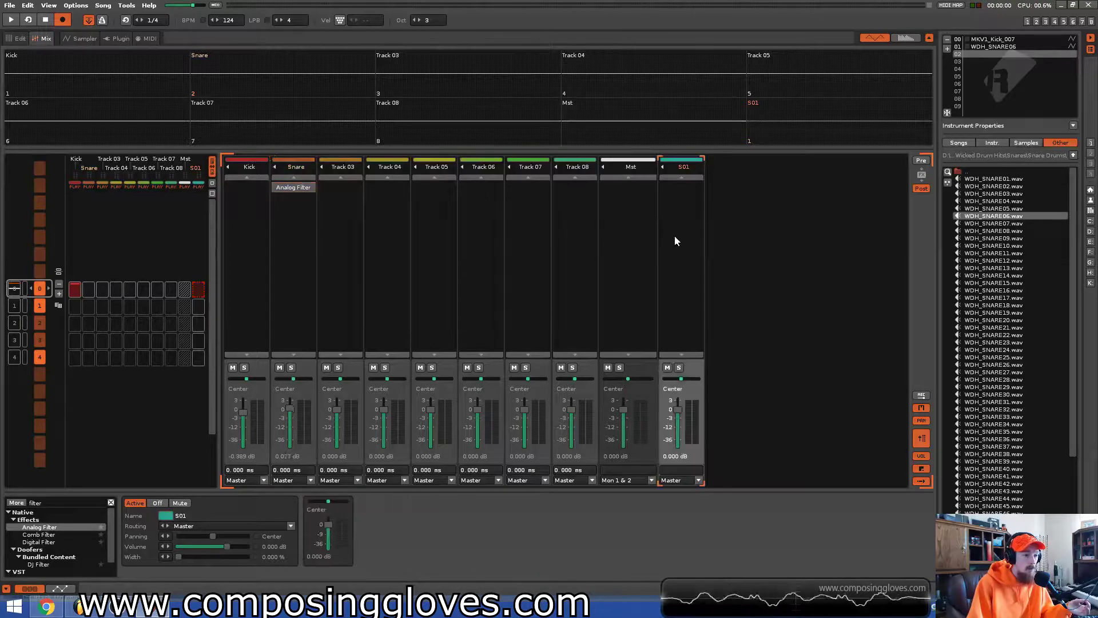
left_click(314, 236)
left_click(226, 267)
left_click(283, 260)
left_click(235, 259)
left_click(678, 246)
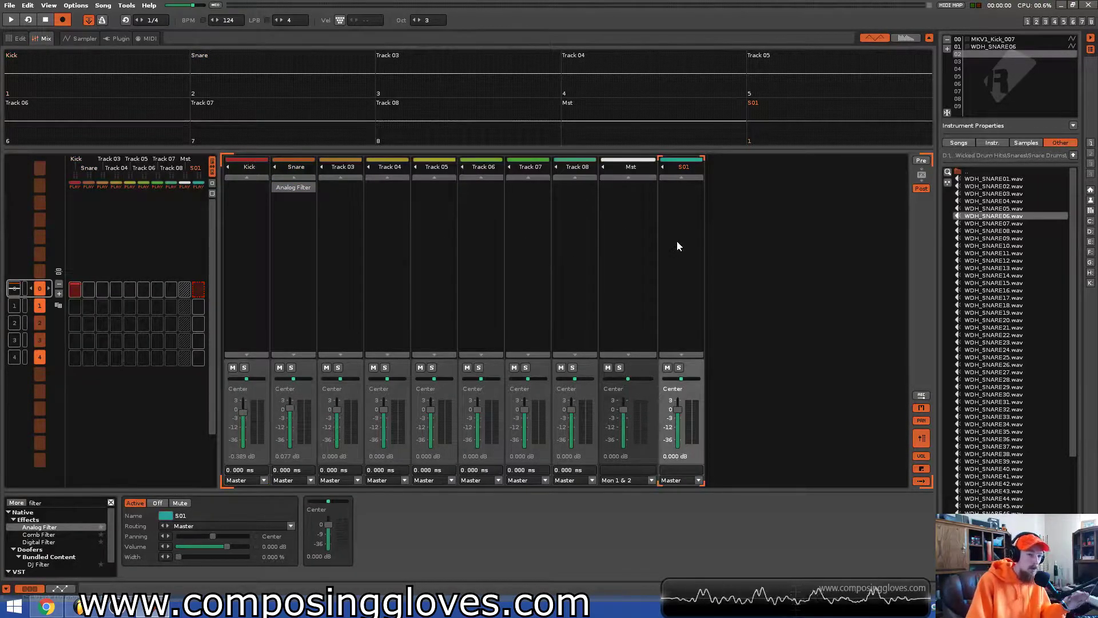
left_click(276, 252)
left_click(248, 256)
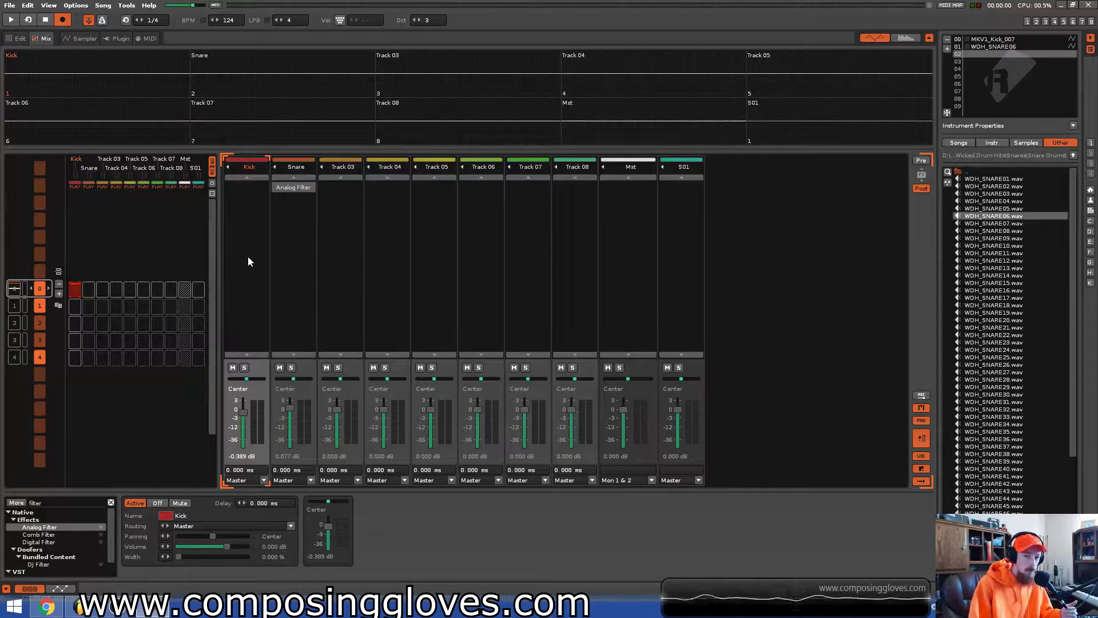
left_click(279, 260)
left_click(259, 263)
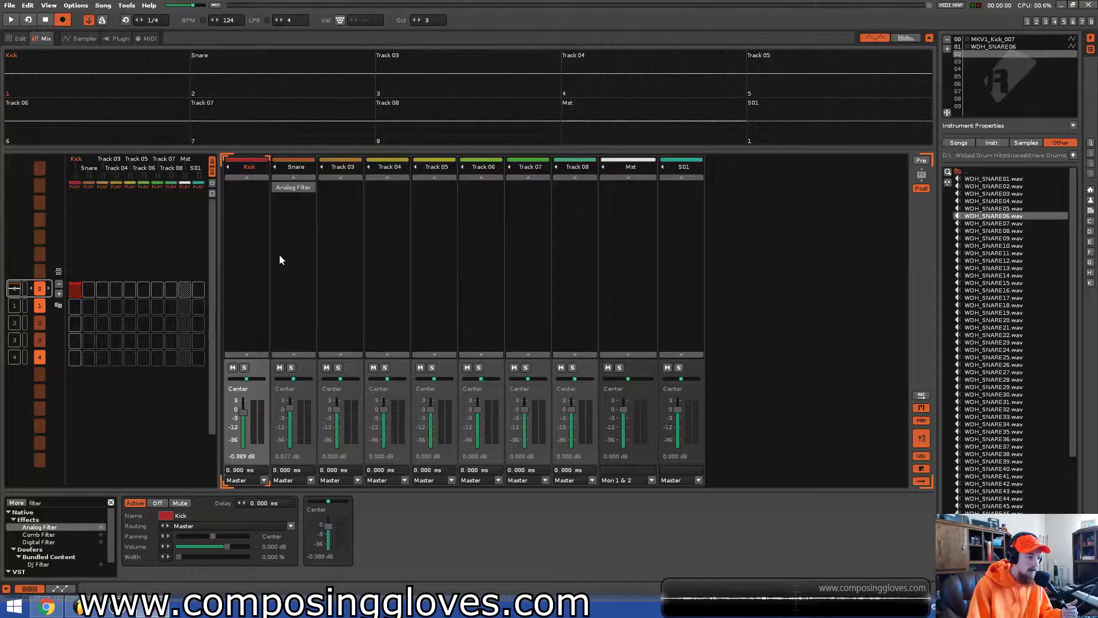
left_click(342, 211)
left_click(305, 241)
left_click(241, 254)
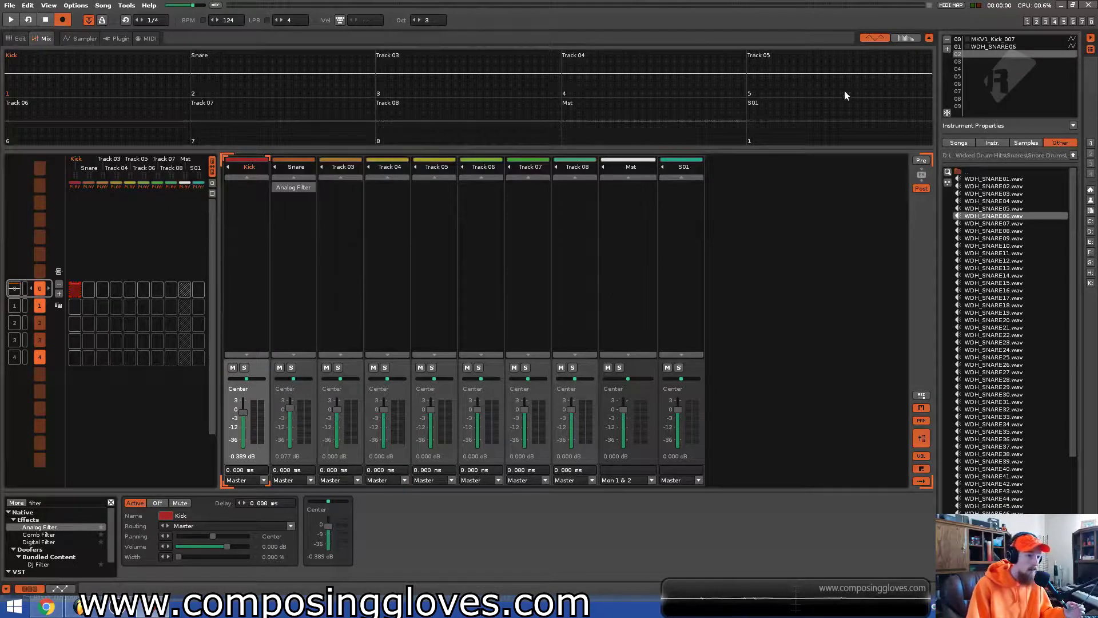
Select the MKV1_Kick_007 instrument, show its effects in the sampler, and create an FX chain for it.
left_click(970, 40)
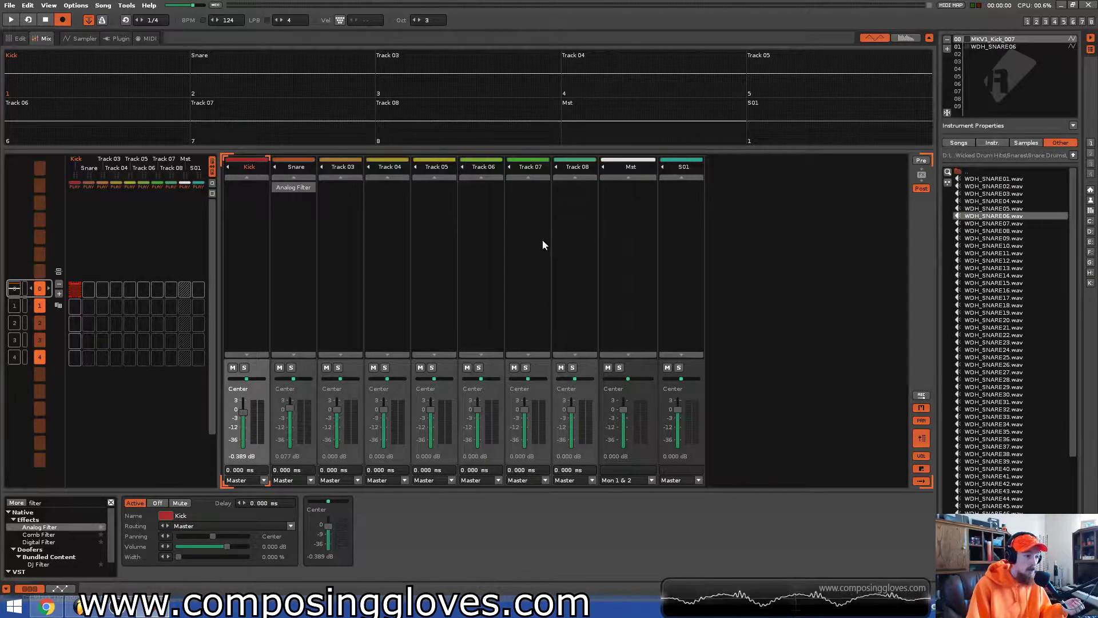
left_click(511, 259)
left_click(248, 250)
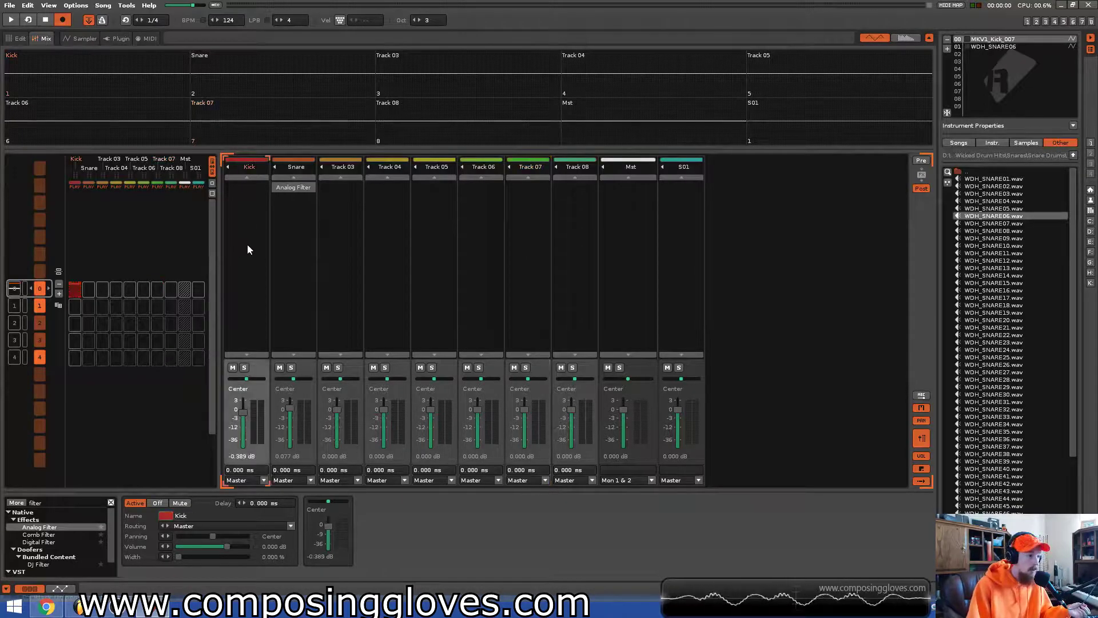
left_click(81, 39)
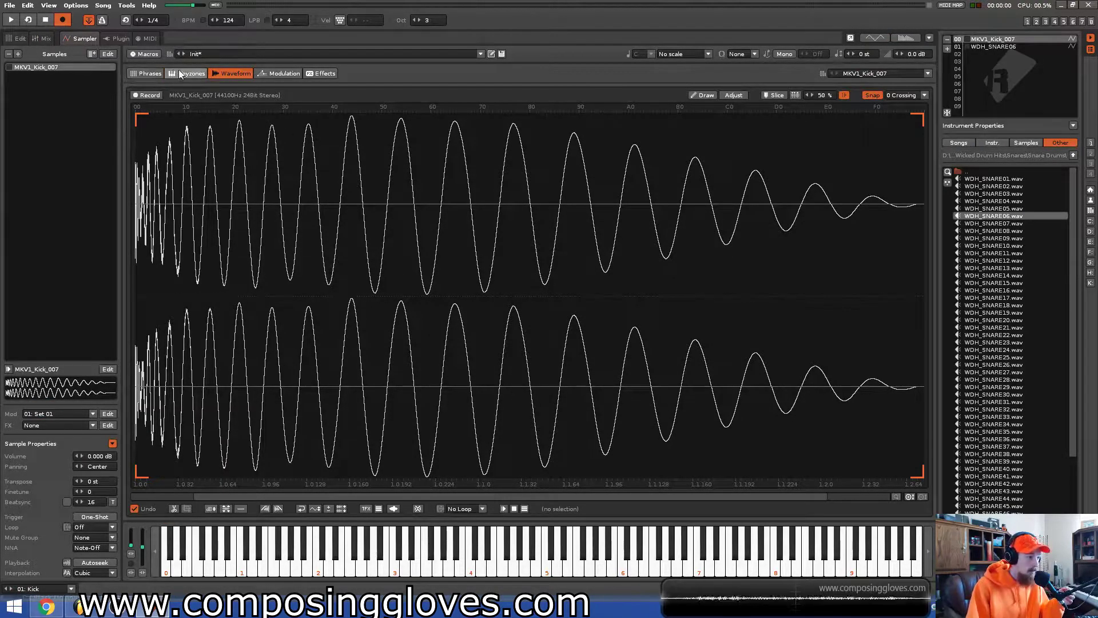
left_click(313, 74)
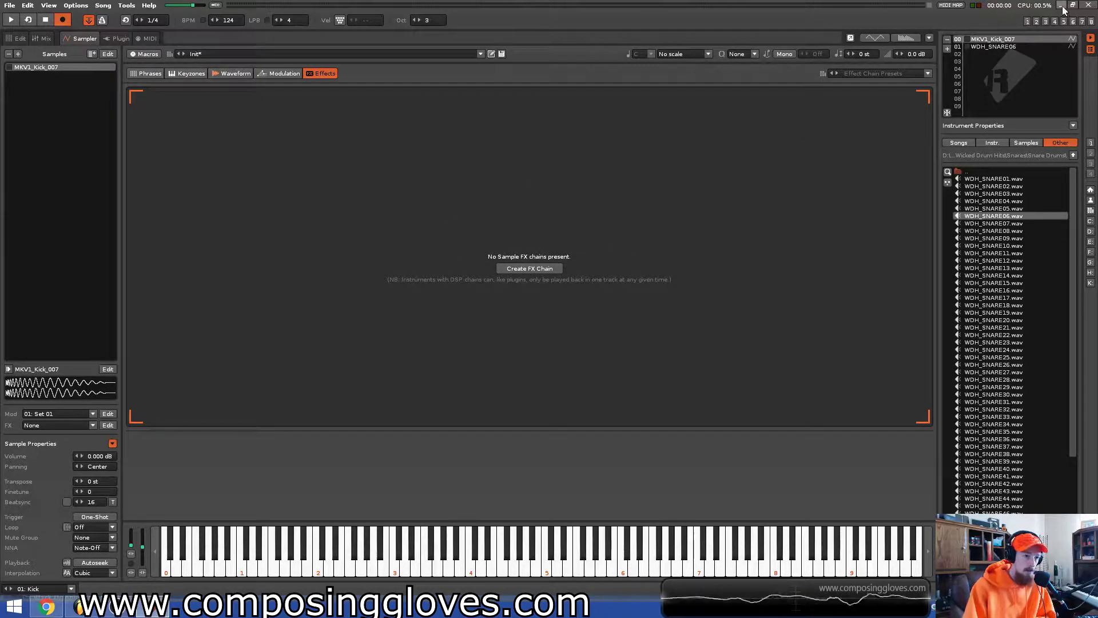
left_click(556, 268)
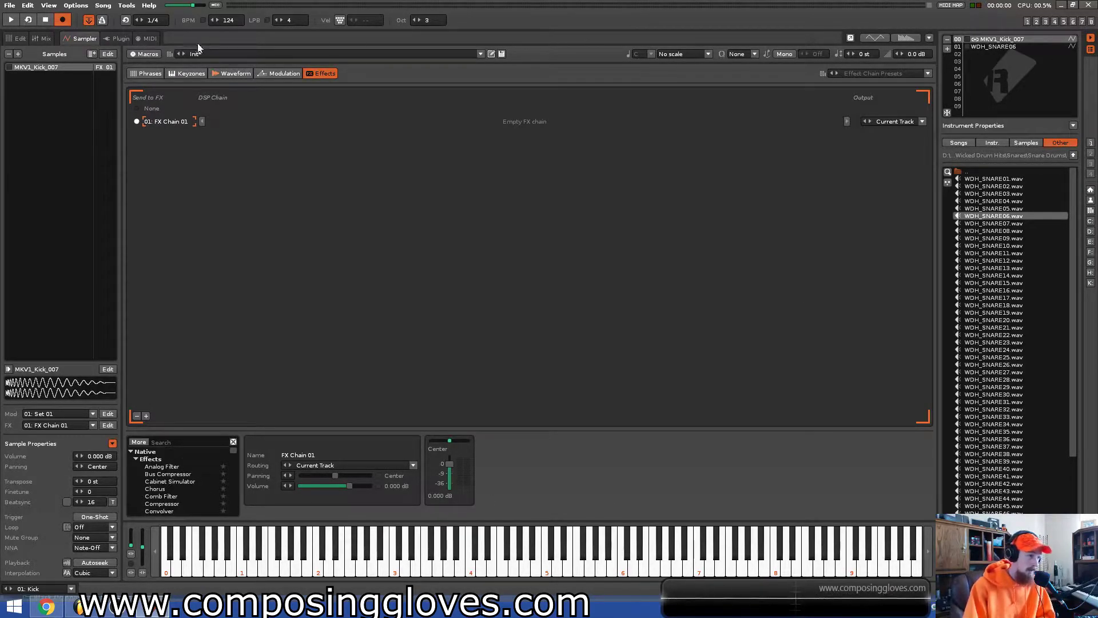
Show the mixer briefly, return to the sampler, and view the kick instrument's phrases, keyzones and waveform.
left_click(46, 39)
left_click(68, 37)
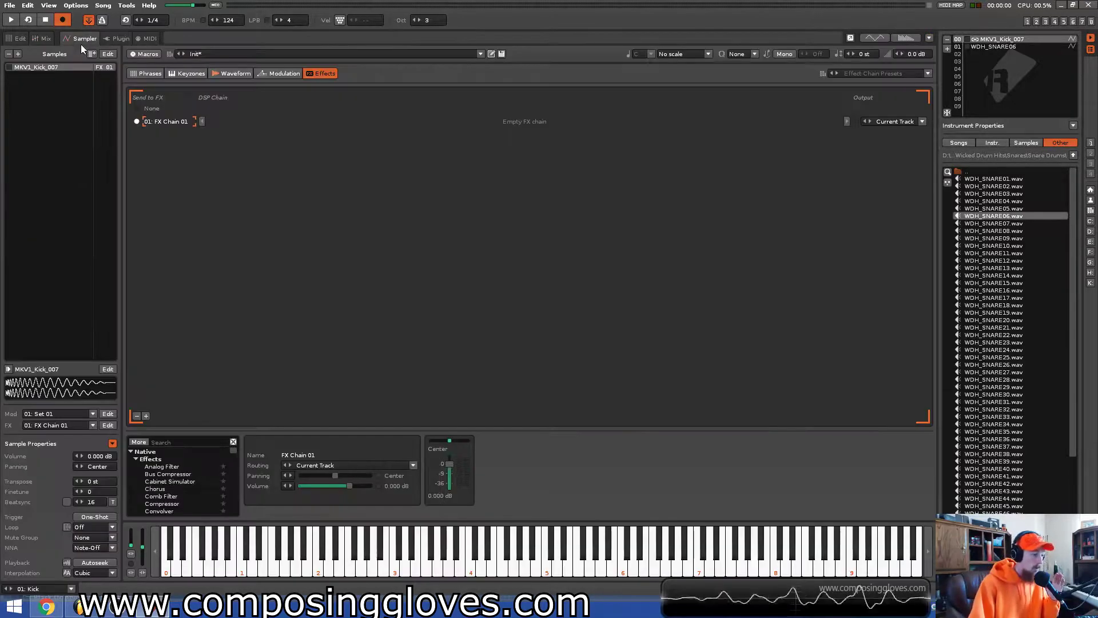
left_click(146, 72)
left_click(189, 73)
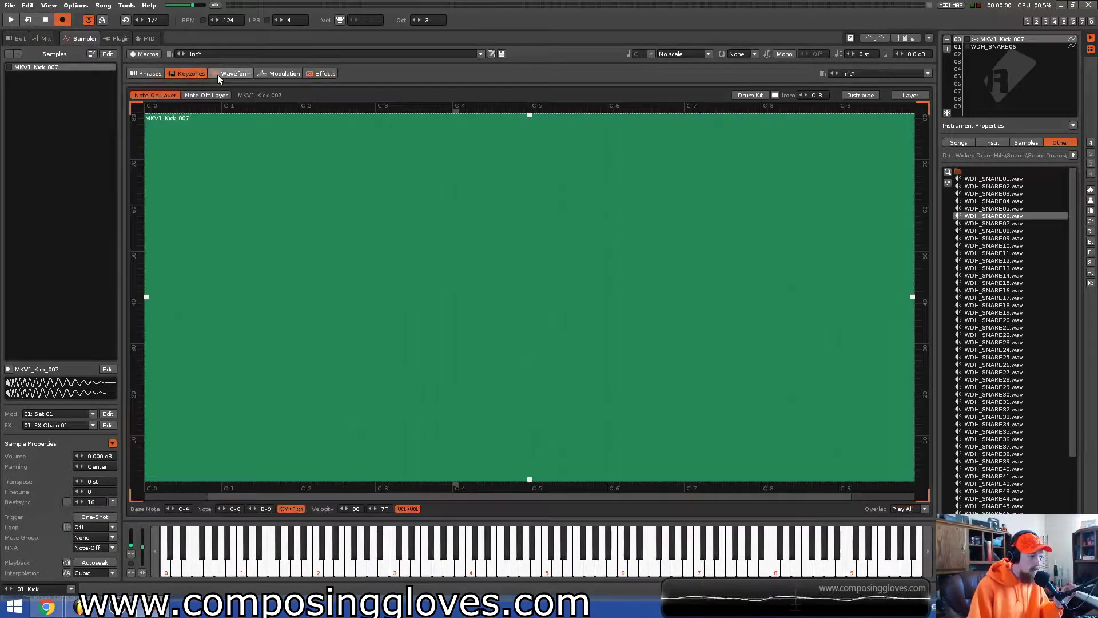
left_click(219, 74)
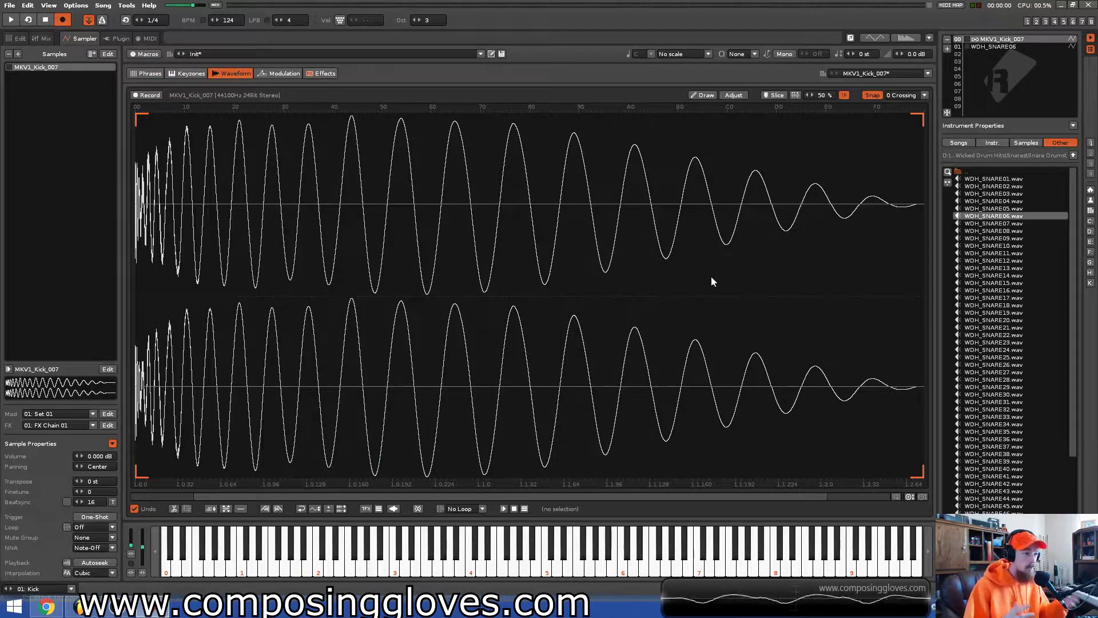
Examine the kick instrument's modulation devices, highlighting Operand and AHDSR, and return to the waveform view.
left_click(291, 74)
left_click(170, 496)
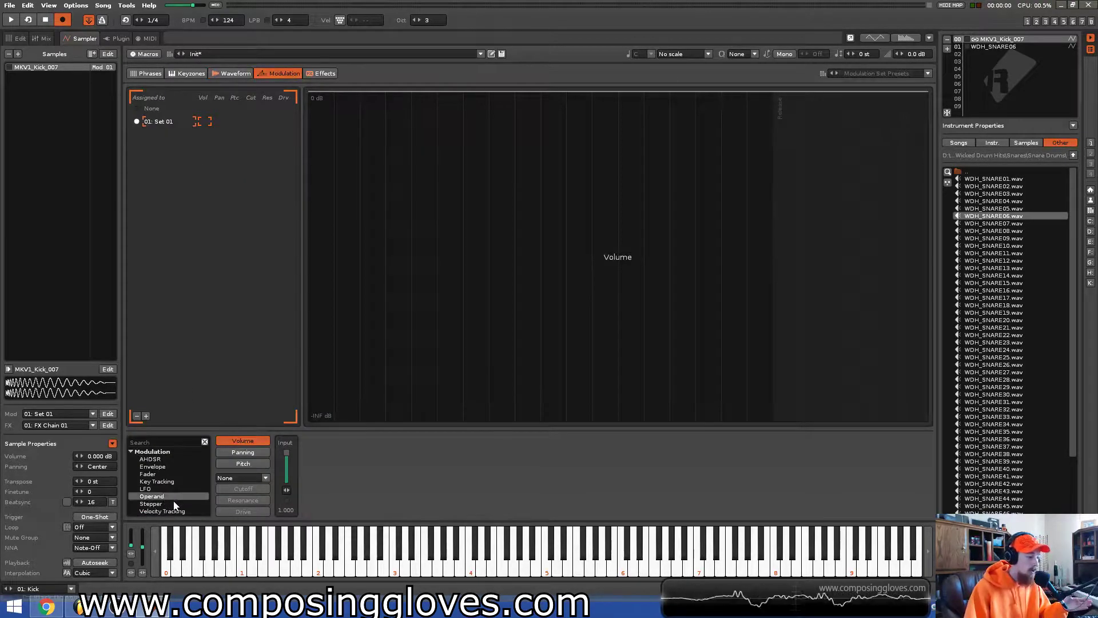
left_click(170, 459)
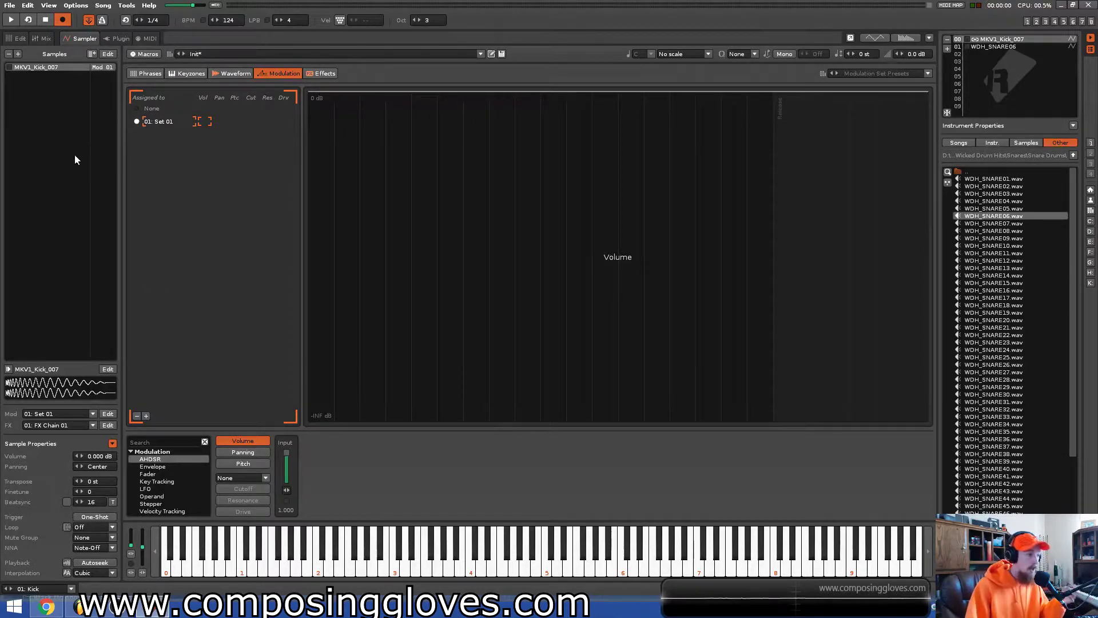
left_click(228, 73)
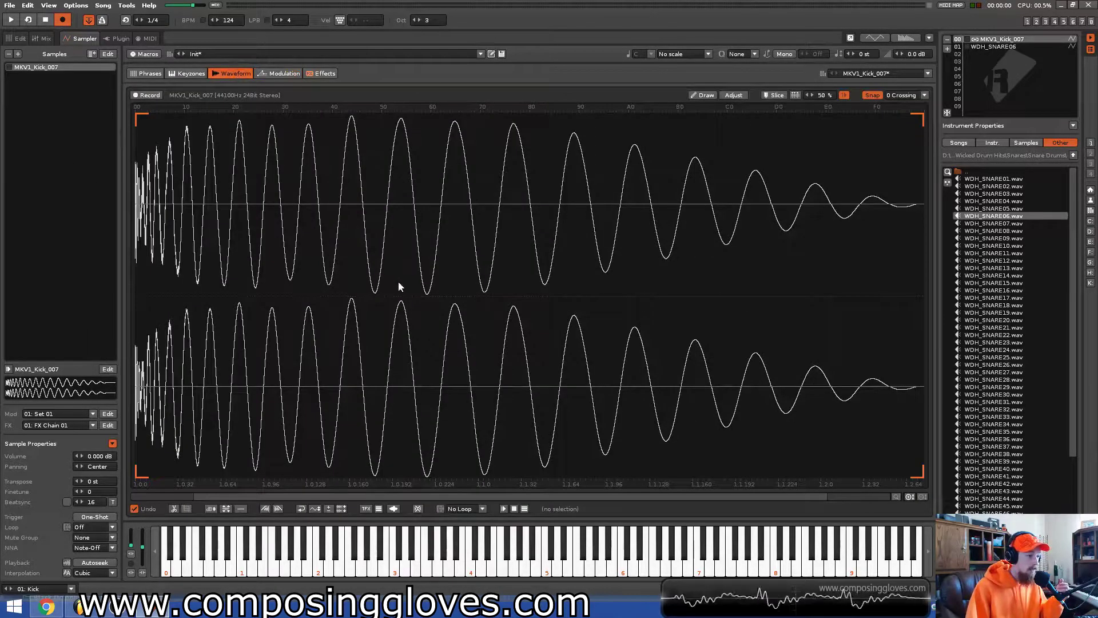
Show the kick instrument's modulation and effects sections, and create a new phrase for the instrument.
left_click(273, 74)
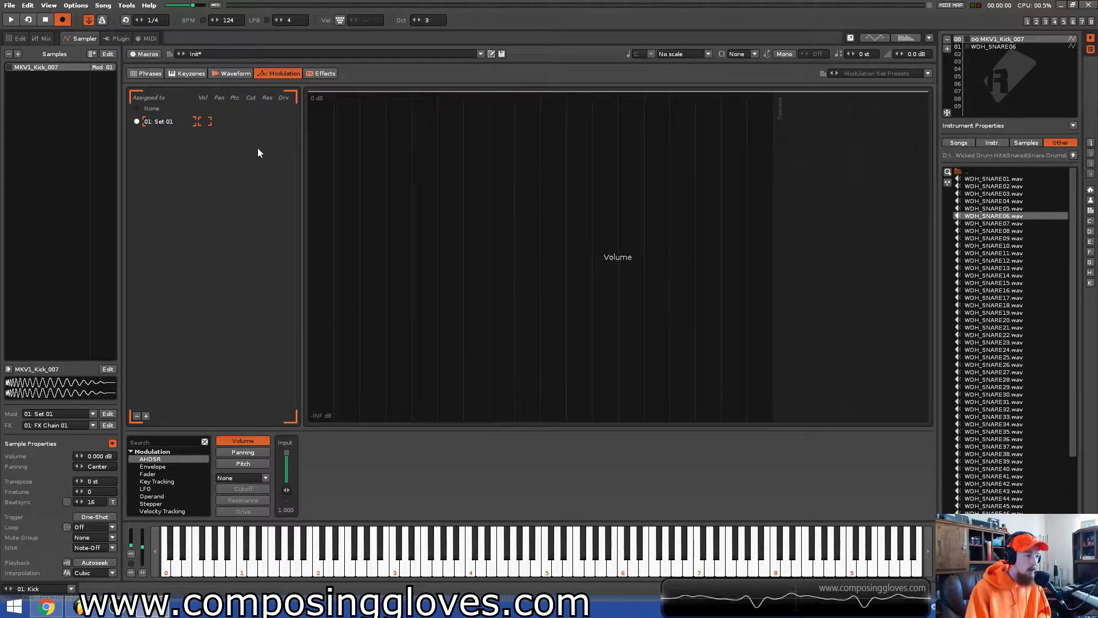
left_click(329, 75)
left_click(285, 75)
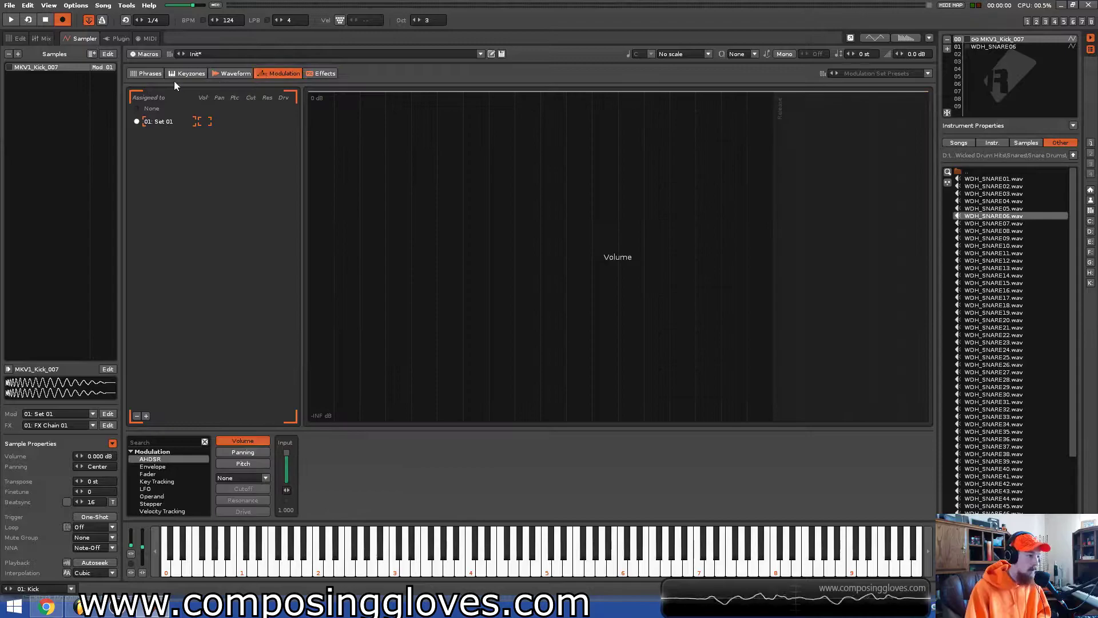
left_click(147, 73)
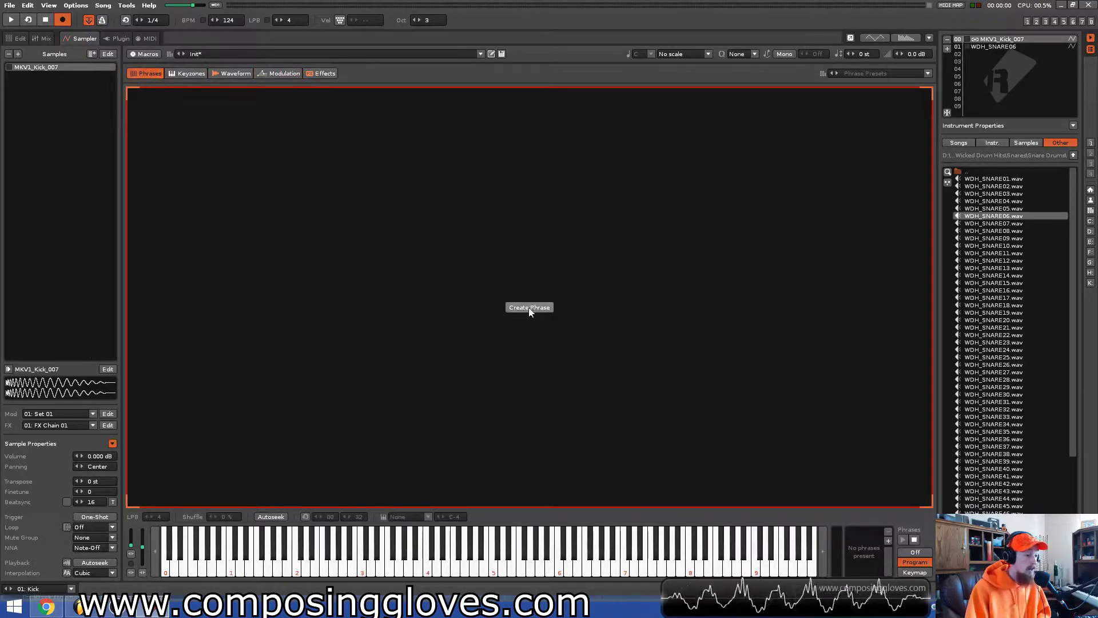
left_click(530, 308)
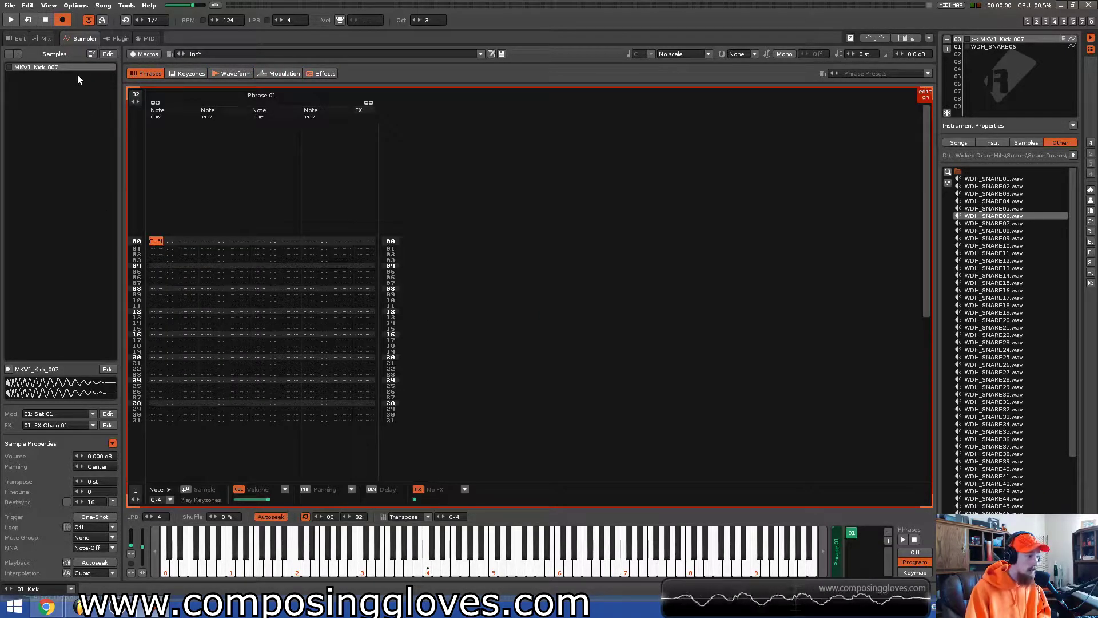
Compare the kick's phrase with the pattern editor, and review the instrument's keyzones, waveform and modulation before returning to the phrase.
left_click(20, 39)
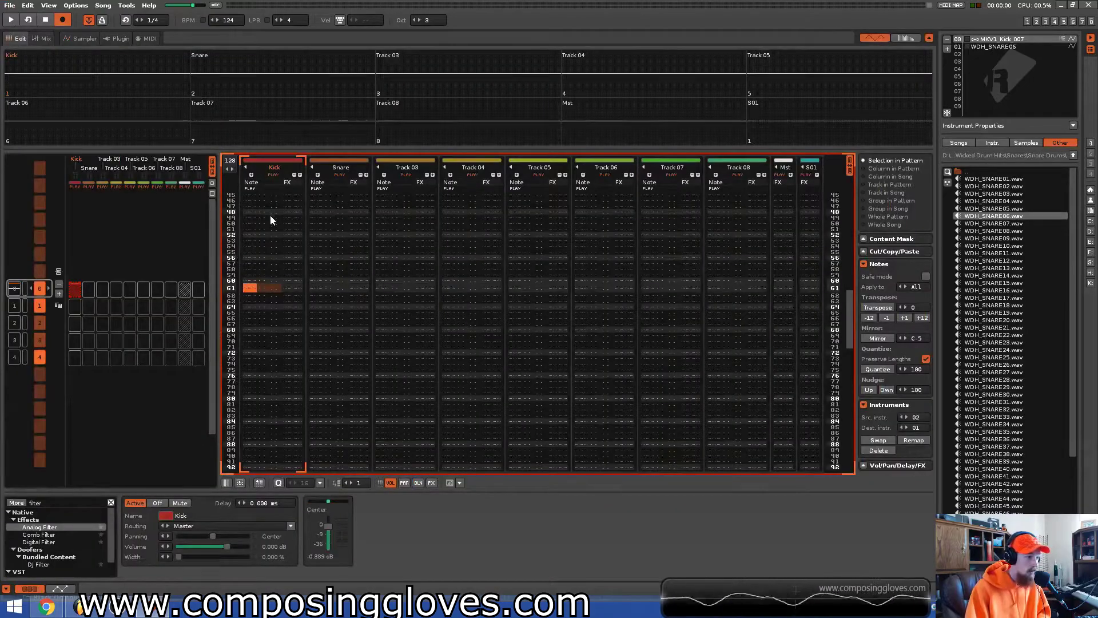
left_click(81, 38)
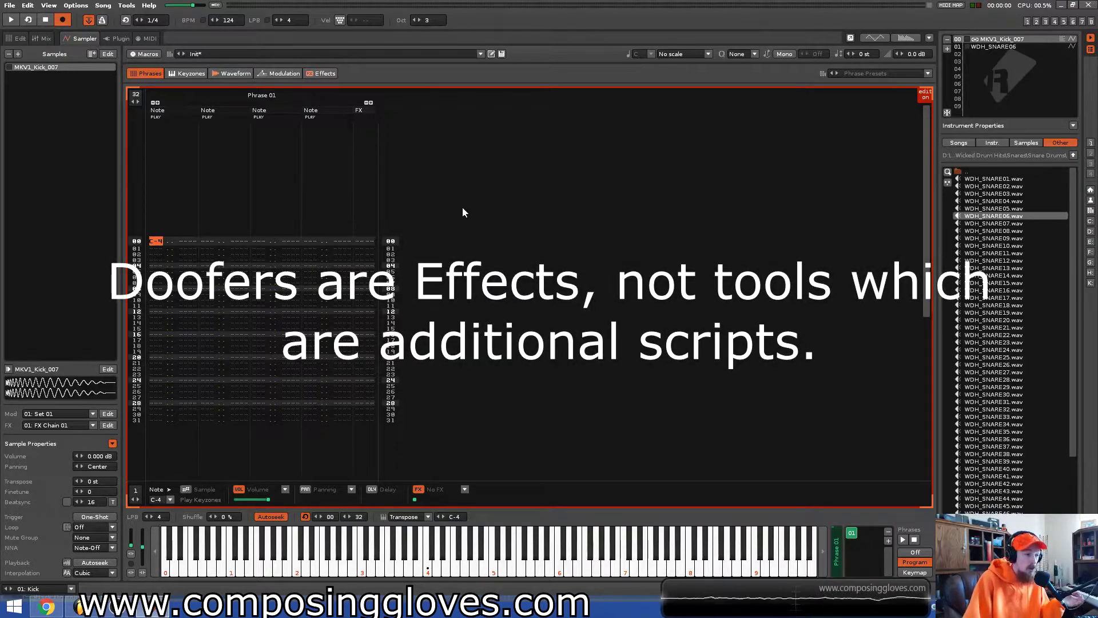
left_click(177, 75)
left_click(242, 75)
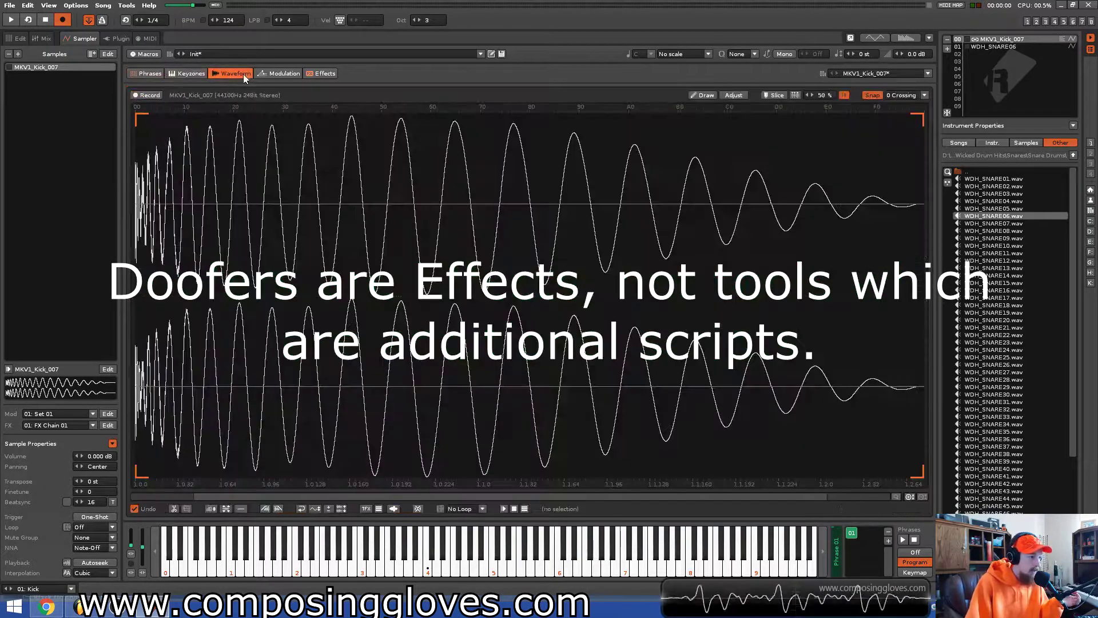
left_click(263, 74)
left_click(215, 75)
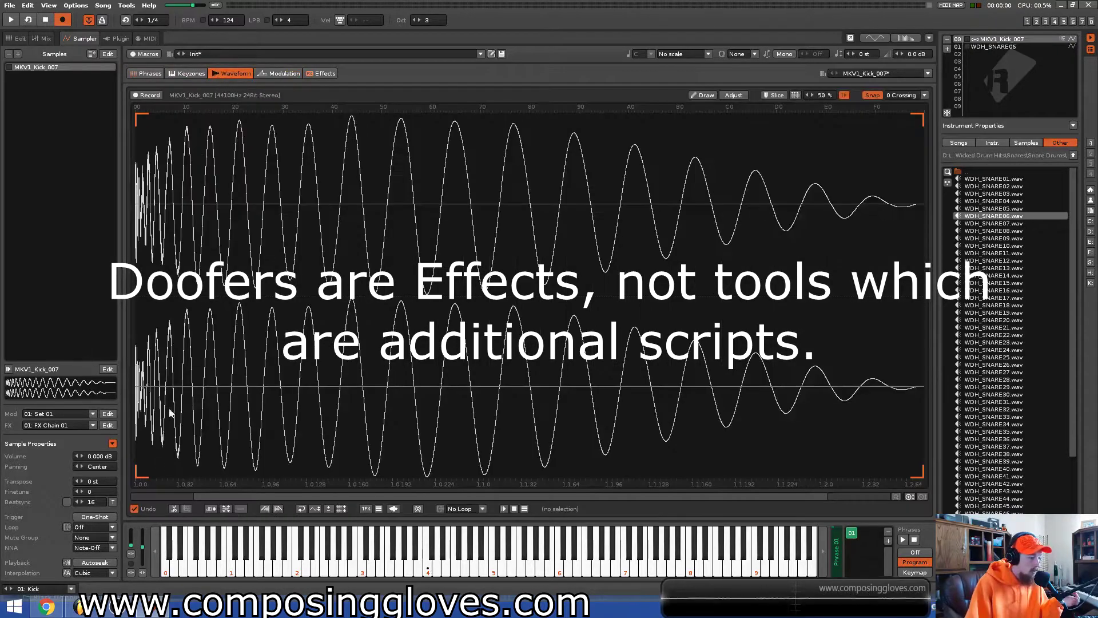
left_click(163, 79)
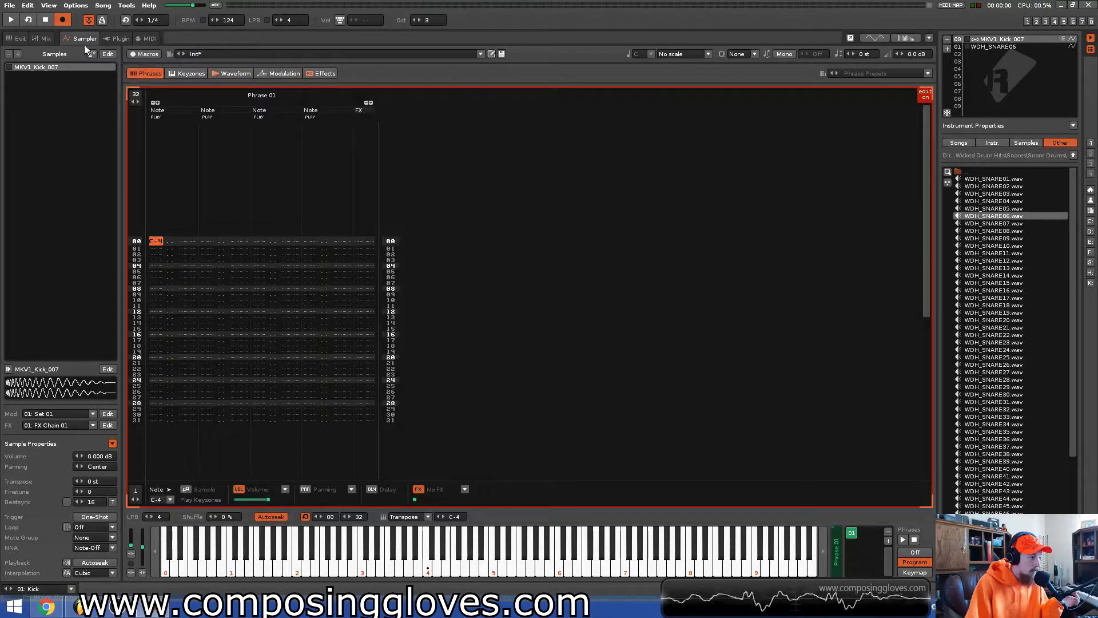
In the pattern editor's device list, collapse the native Effects group and highlight the Bundled Content under Doofers.
left_click(22, 39)
left_click(13, 519)
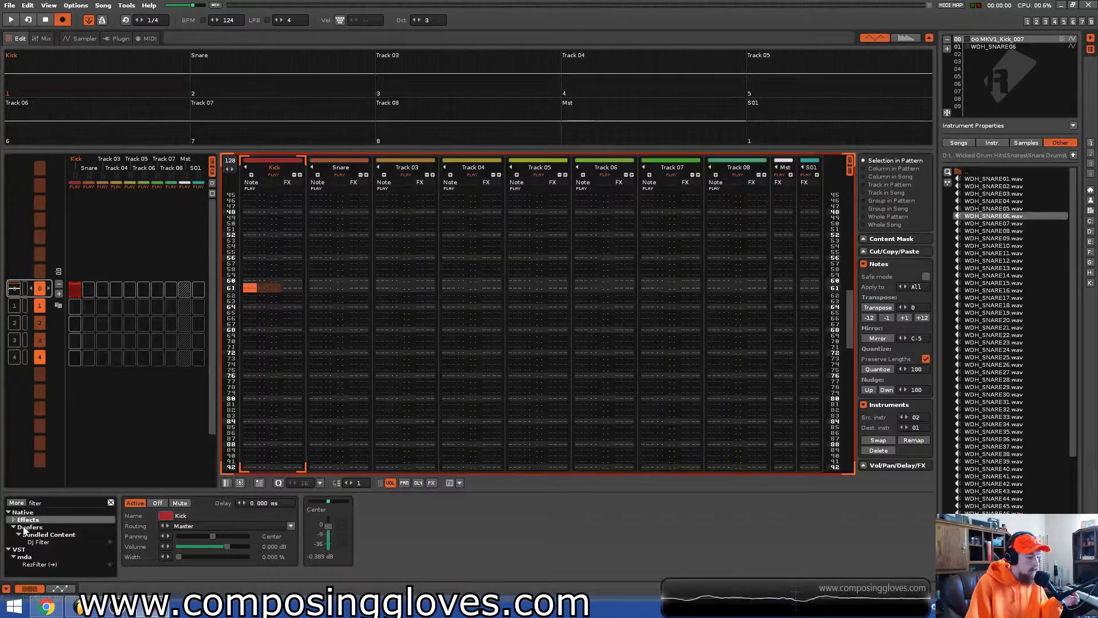
left_click(56, 536)
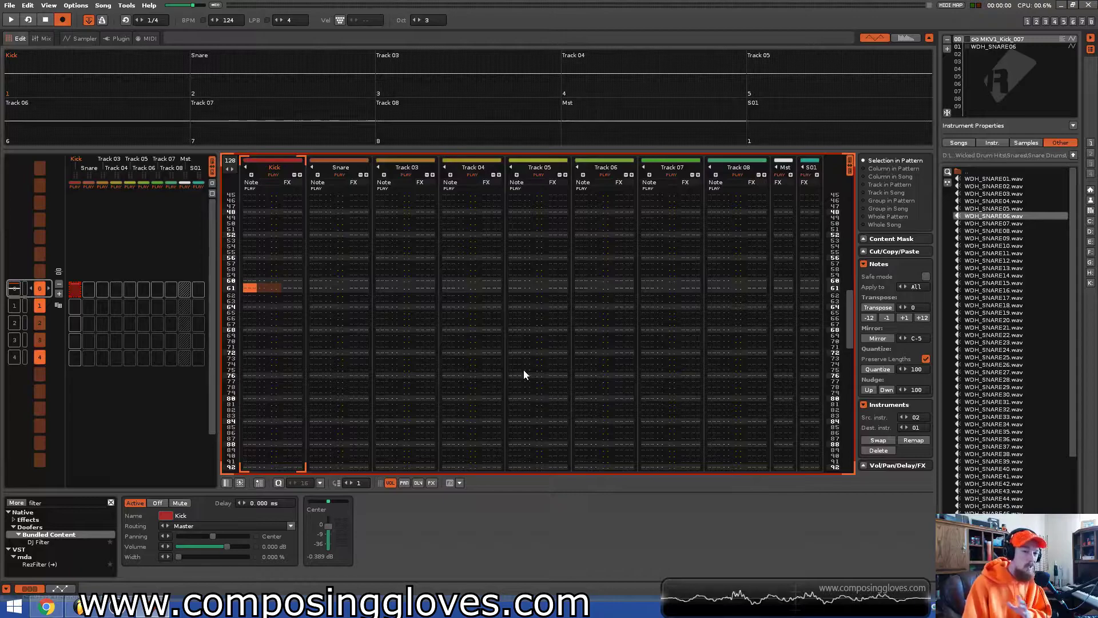
Recap the sampler's keyzones, waveform, modulation and effects sections for the kick instrument, glancing at the plugin view and ending on its phrases.
left_click(83, 38)
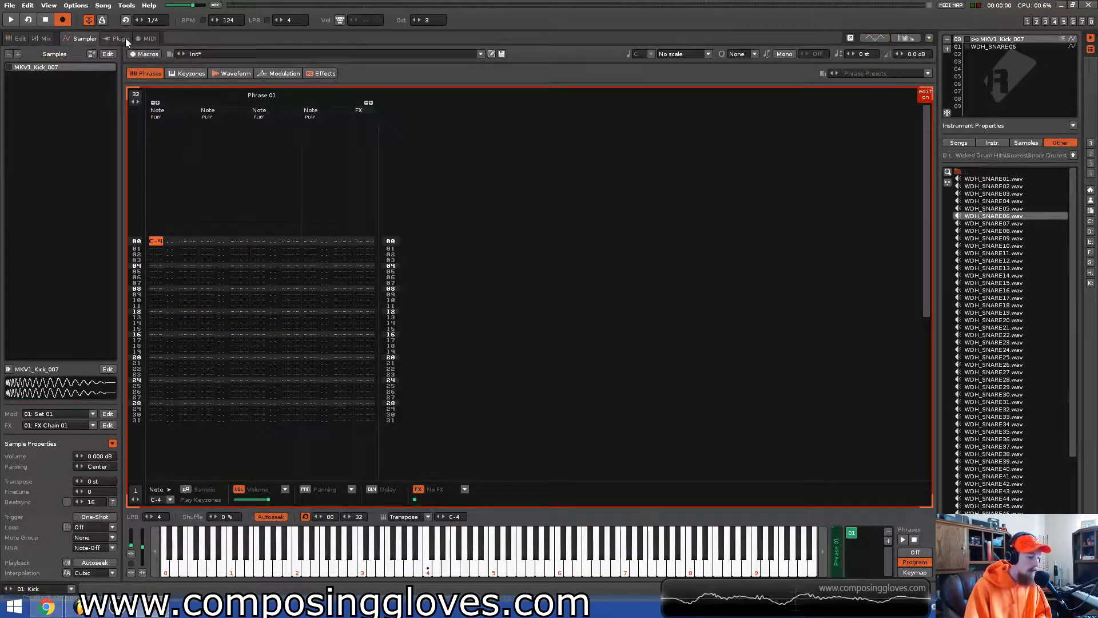
left_click(125, 38)
left_click(85, 36)
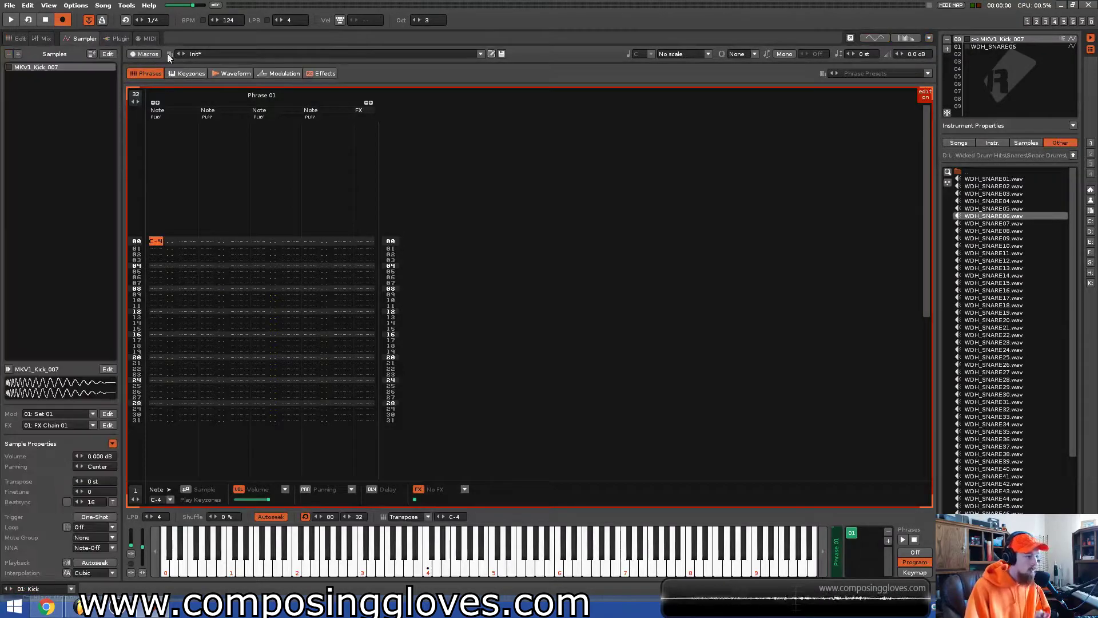
left_click(186, 73)
left_click(251, 73)
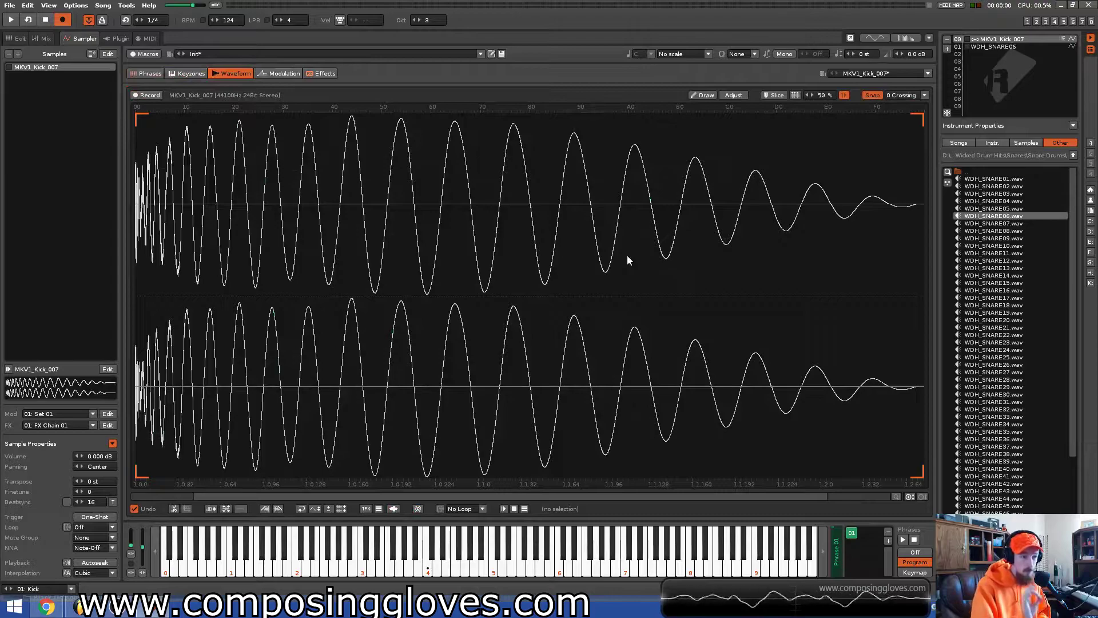
left_click(279, 73)
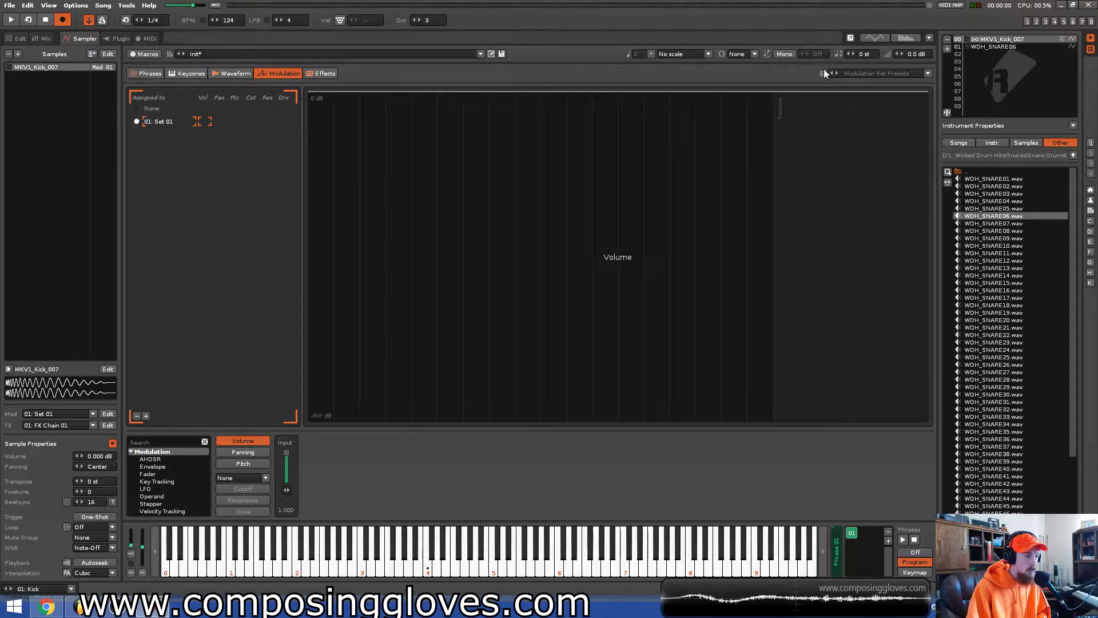
left_click(322, 73)
left_click(269, 73)
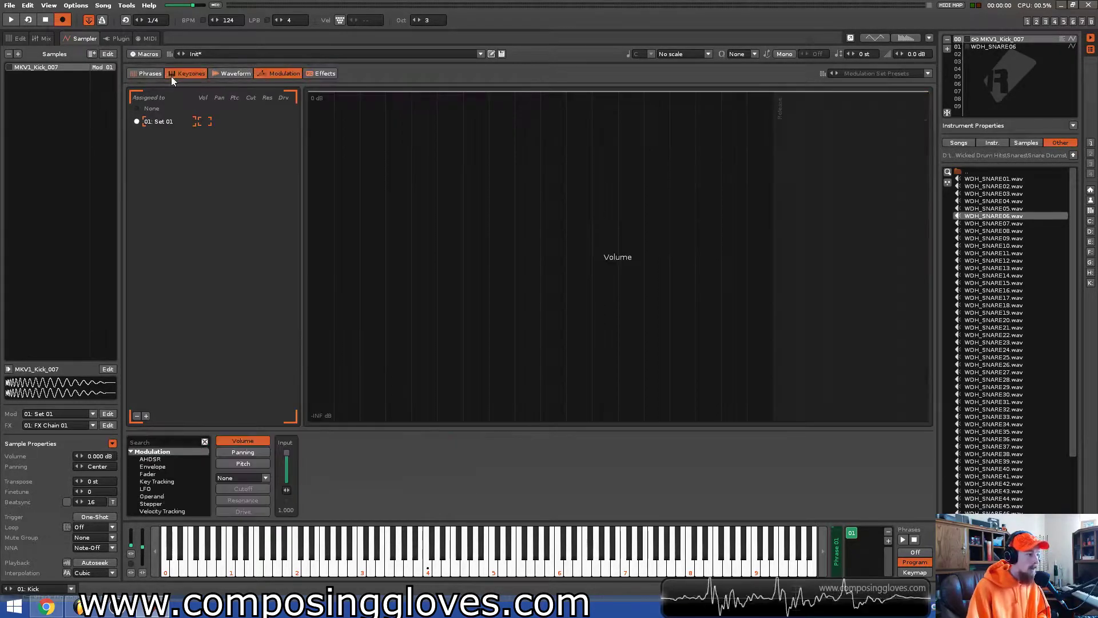
left_click(150, 74)
Show the kick's plugin view, and look through the snare instrument and the empty instrument slots below it.
left_click(115, 39)
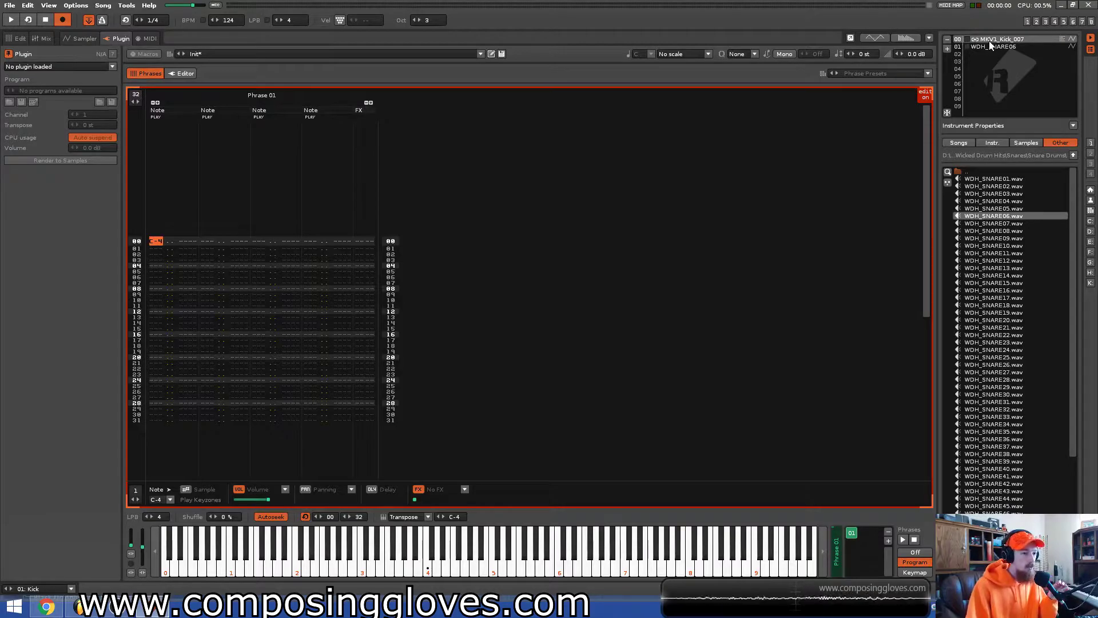
left_click(1013, 47)
left_click(1000, 67)
left_click(984, 90)
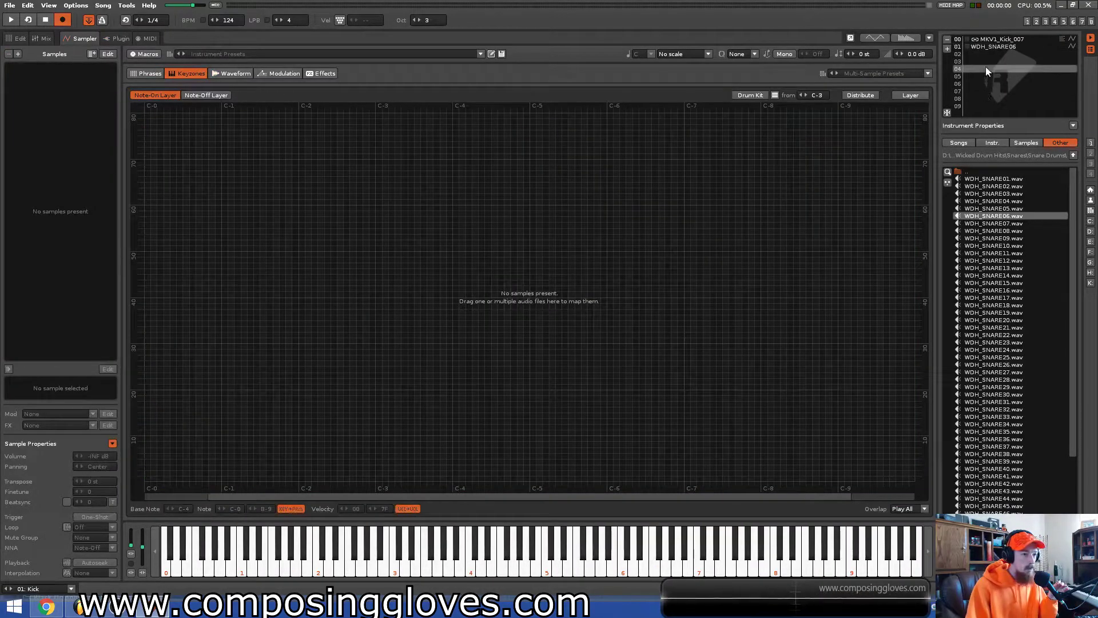
left_click(987, 69)
left_click(986, 61)
Load the IL Harmor VST plugin into empty instrument slot 02, reposition its editor window, and close it.
left_click(990, 53)
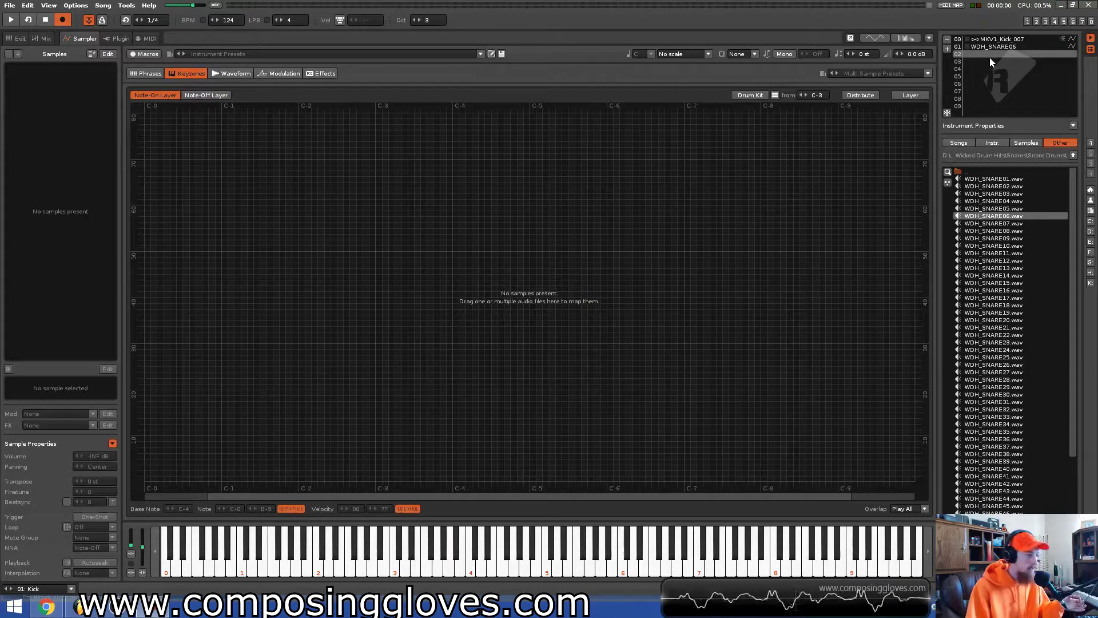
left_click(119, 41)
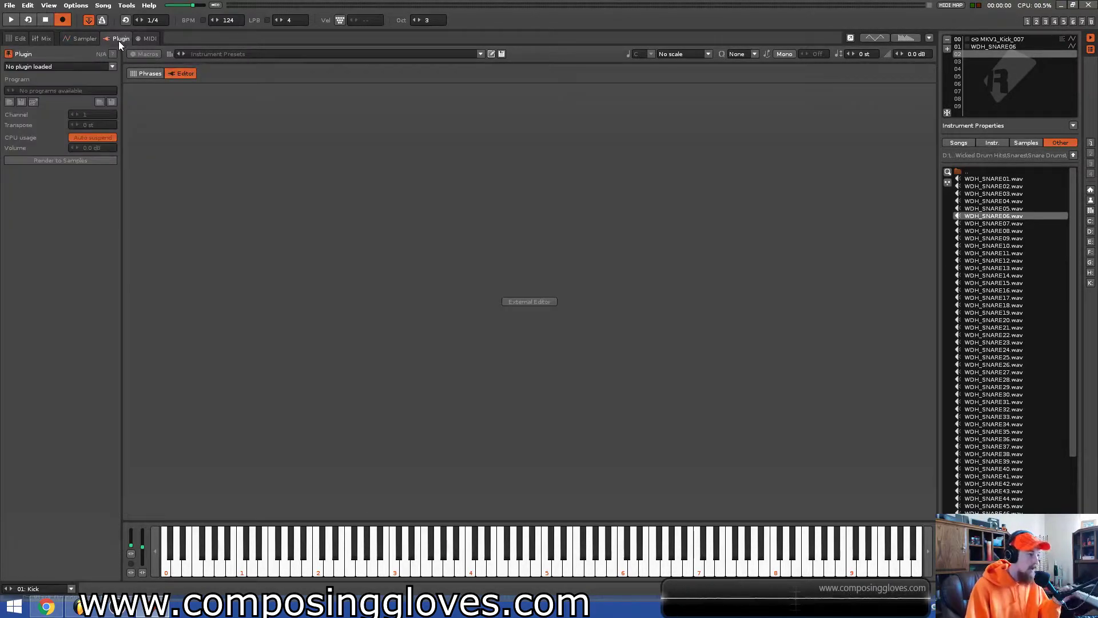
left_click(76, 66)
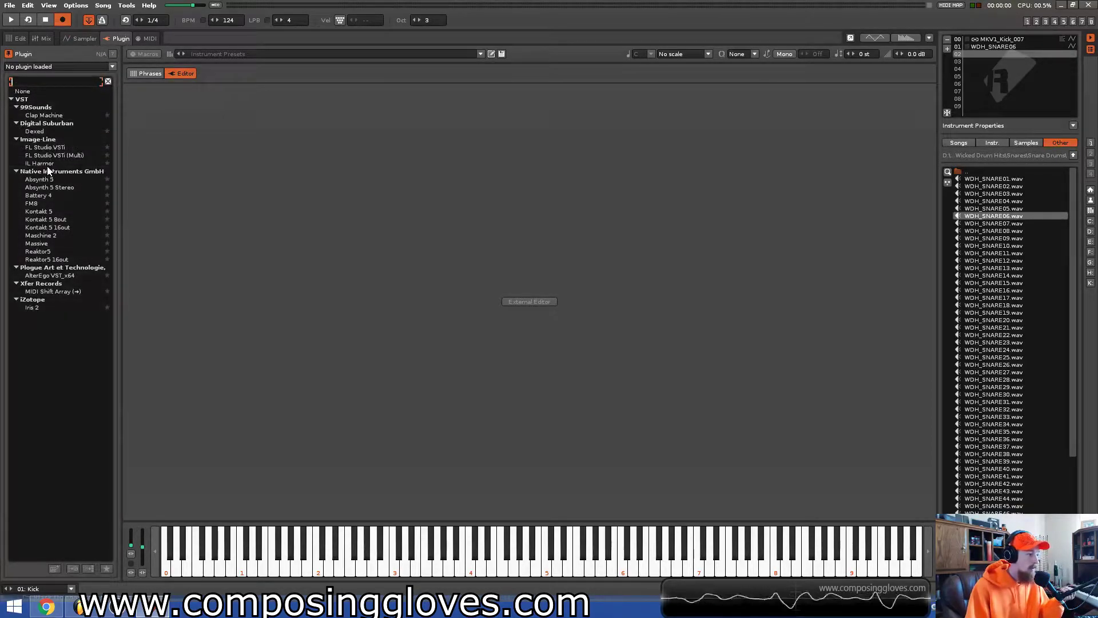
left_click(49, 164)
left_click_drag(443, 97, 542, 88)
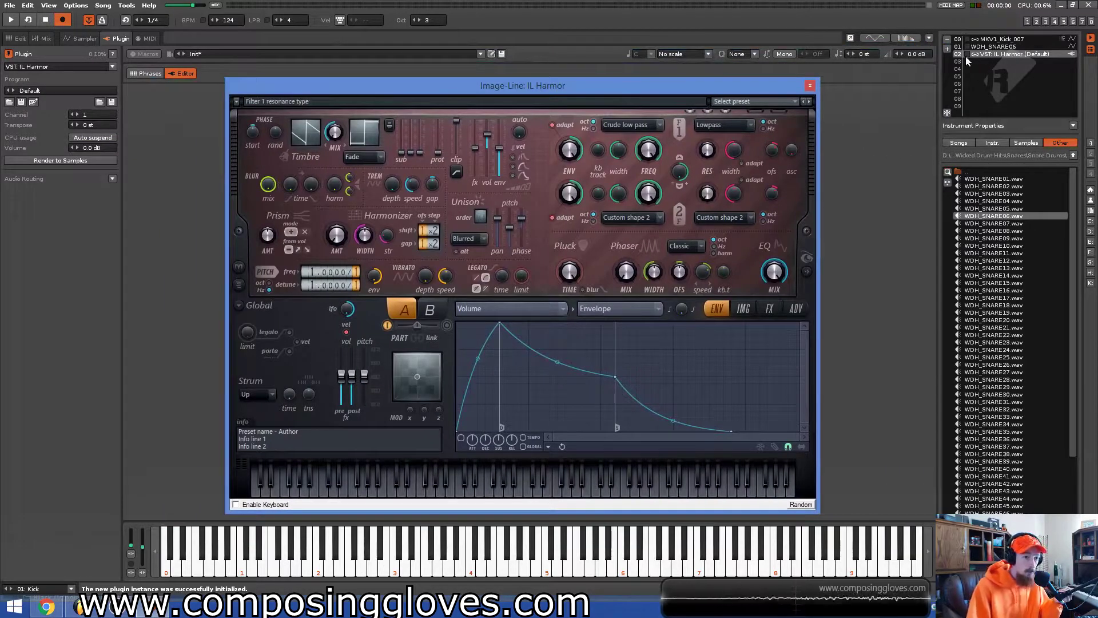
left_click(810, 85)
Enter C-4 notes for instrument 02 on rows 00 to 05 of the Kick track, and set the track's output level to -6.395 dB.
left_click(20, 40)
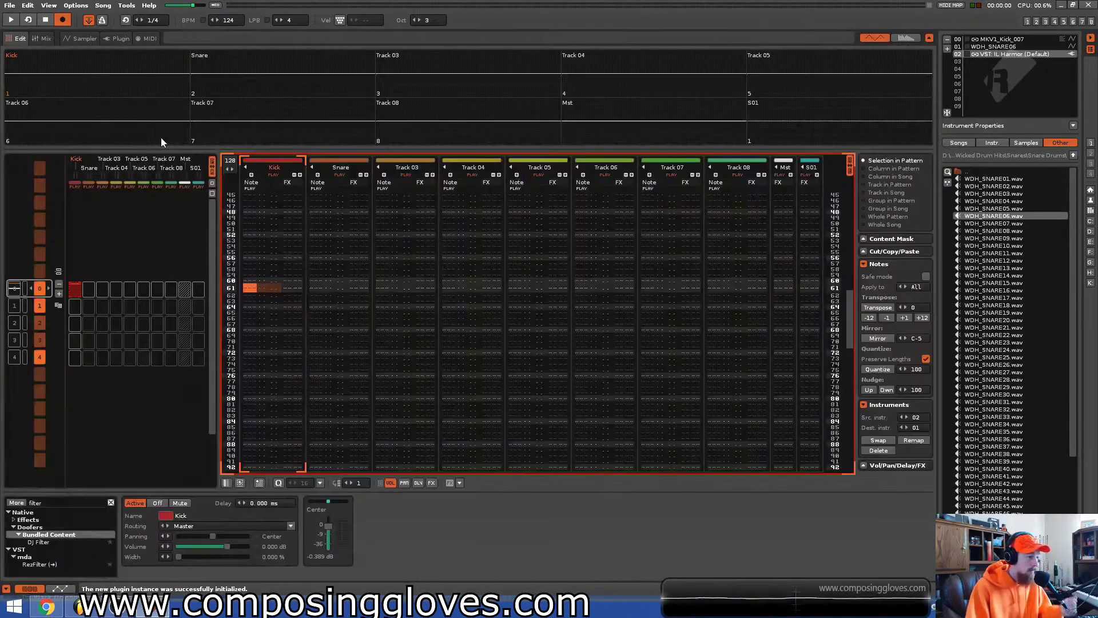
key("space")
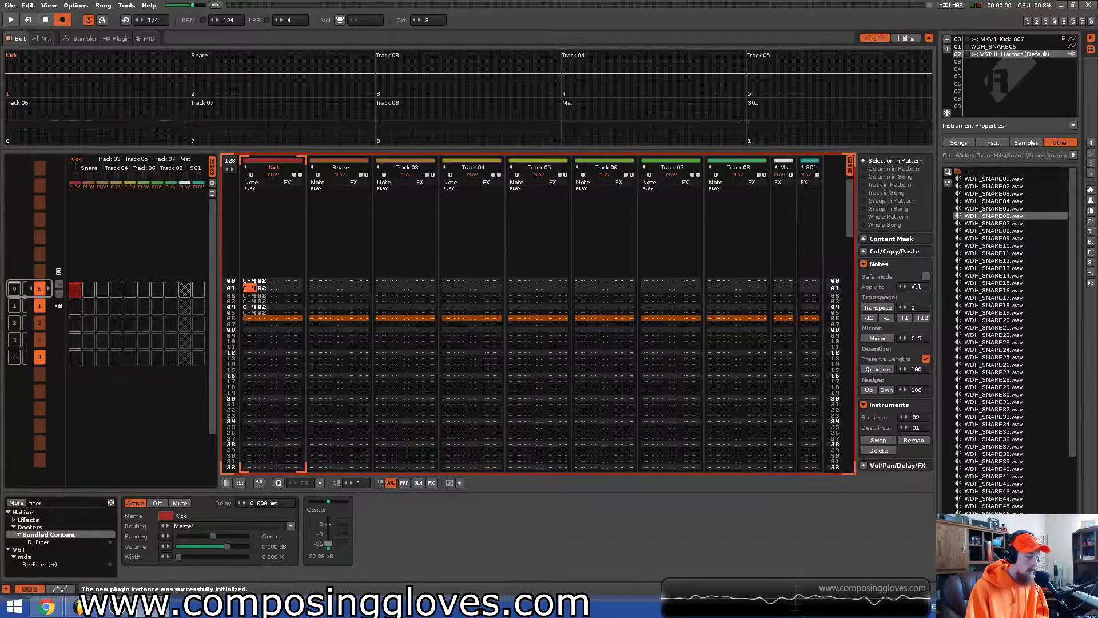
key("space")
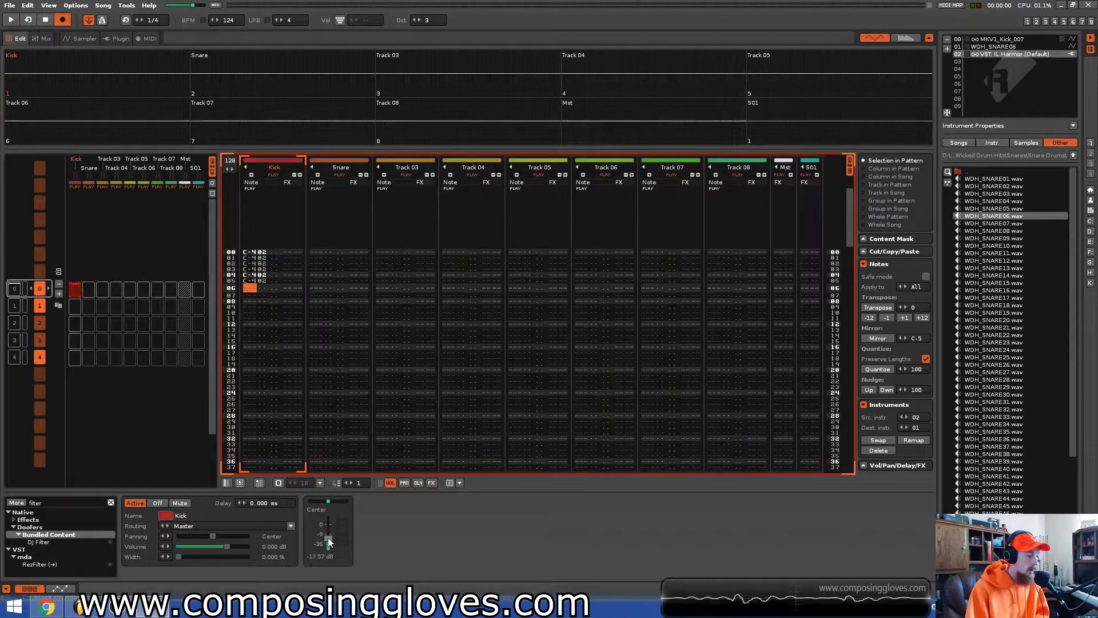
left_click_drag(329, 540, 329, 533)
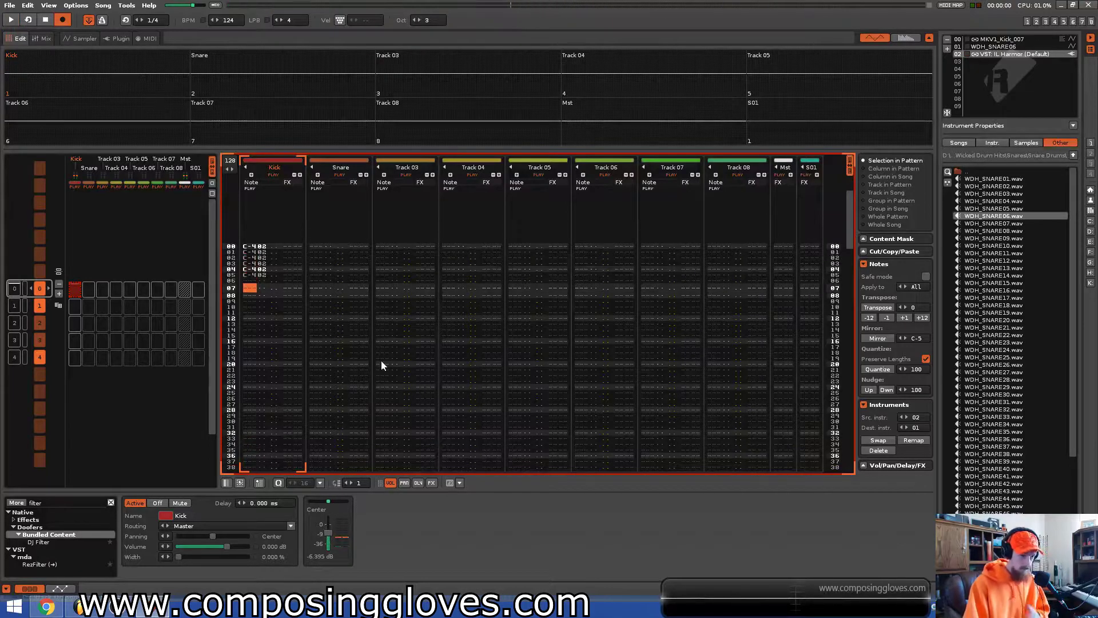
Show the IL Harmor plugin editor again, and examine the VST plugin folder settings in the Plug/Misc preferences.
left_click(109, 39)
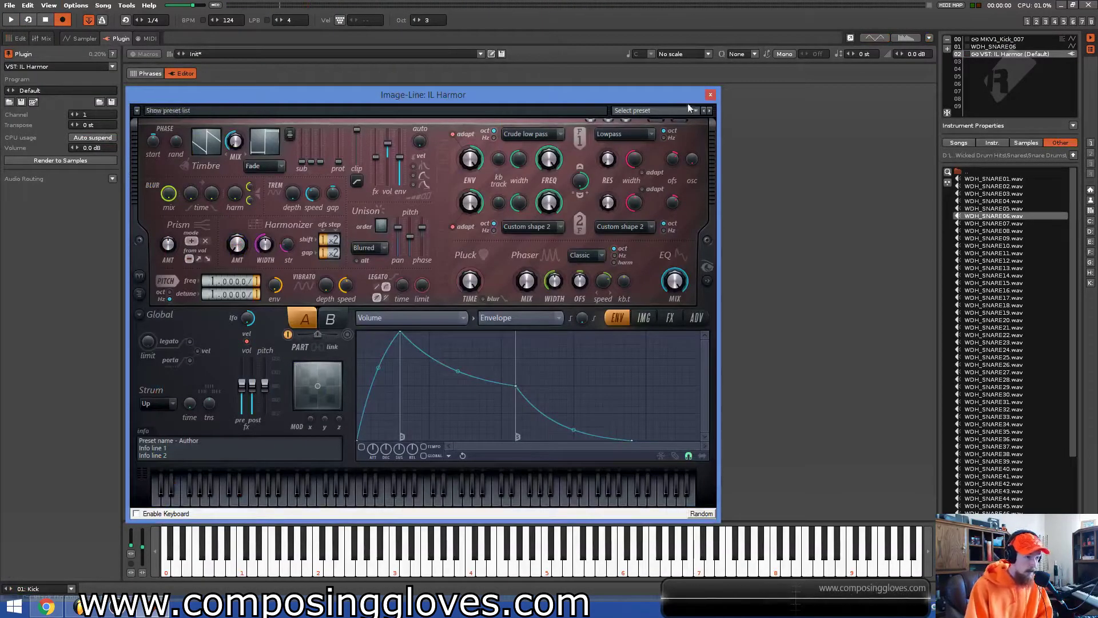
left_click(711, 95)
key("ctrl+comma")
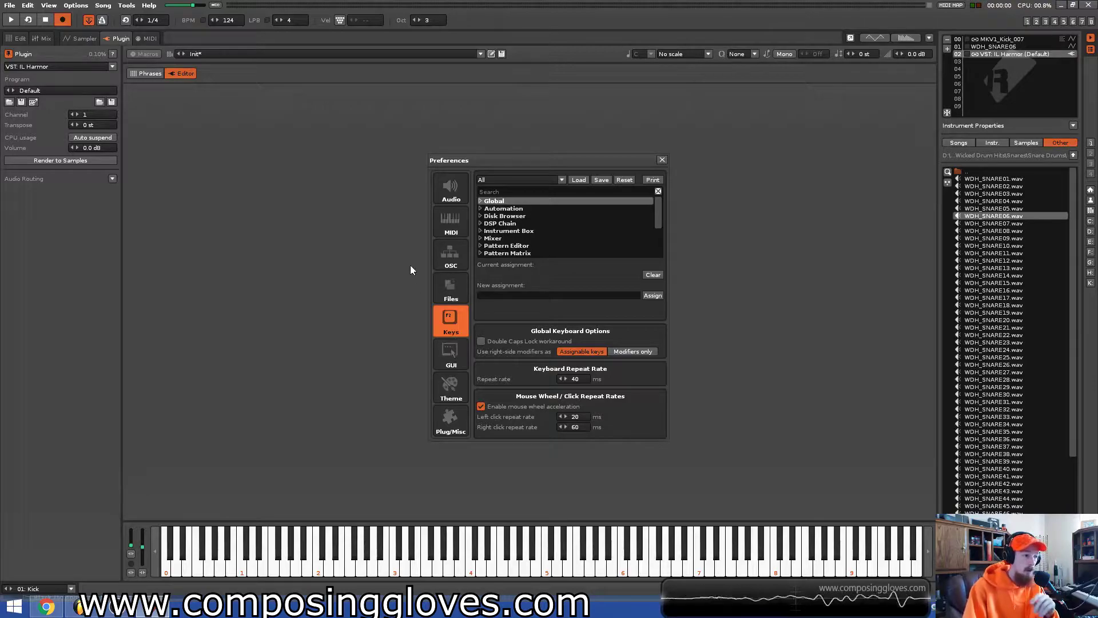
left_click(450, 425)
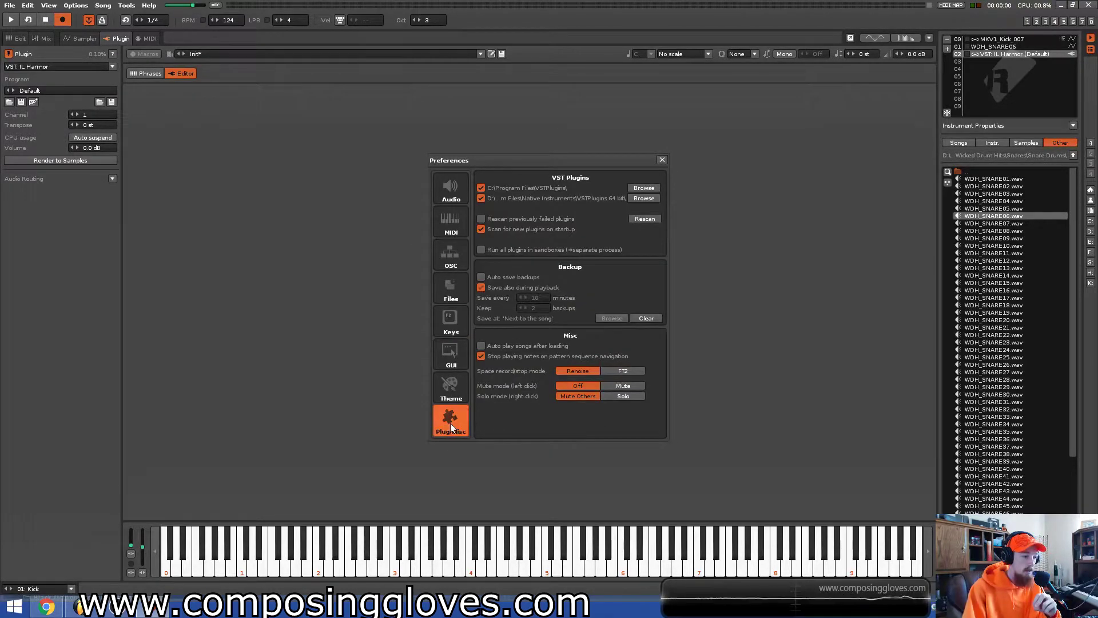
left_click(662, 161)
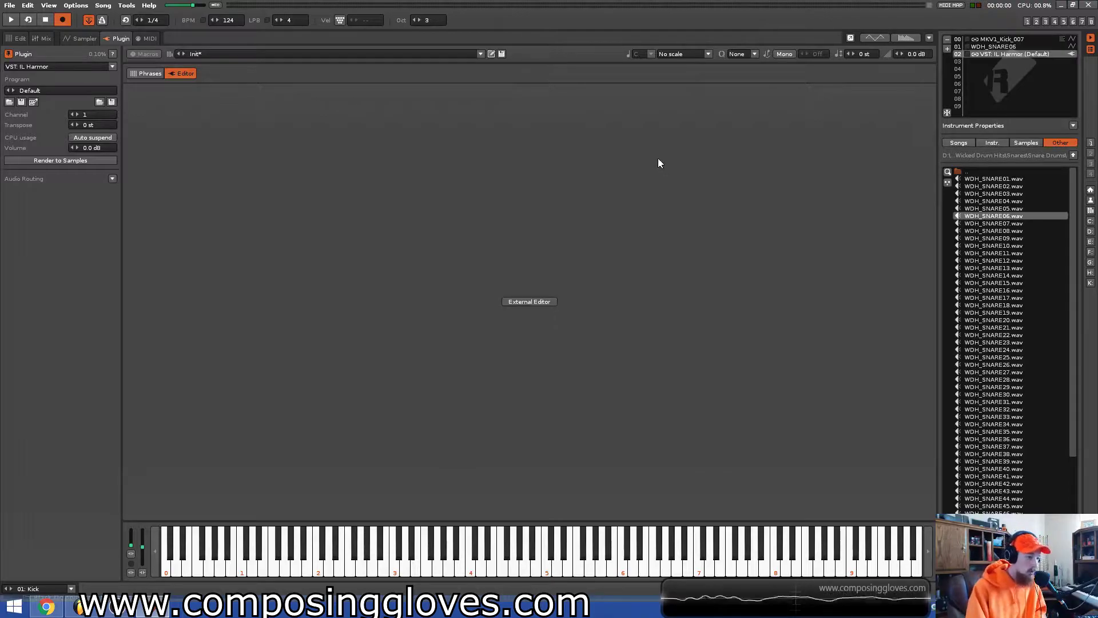
key("ctrl+comma")
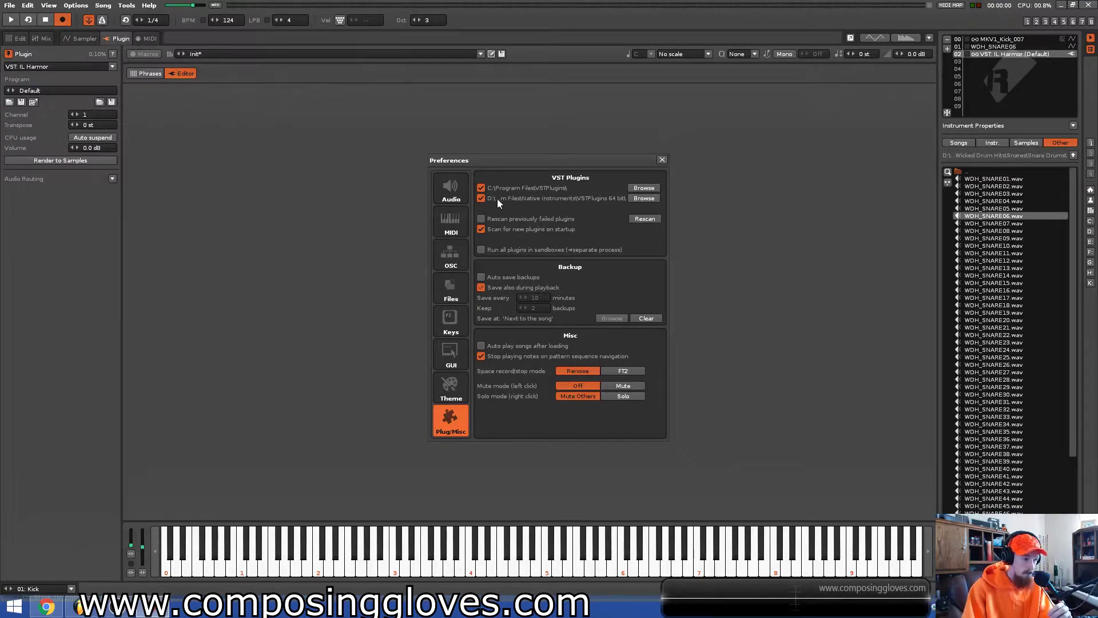
left_click(662, 159)
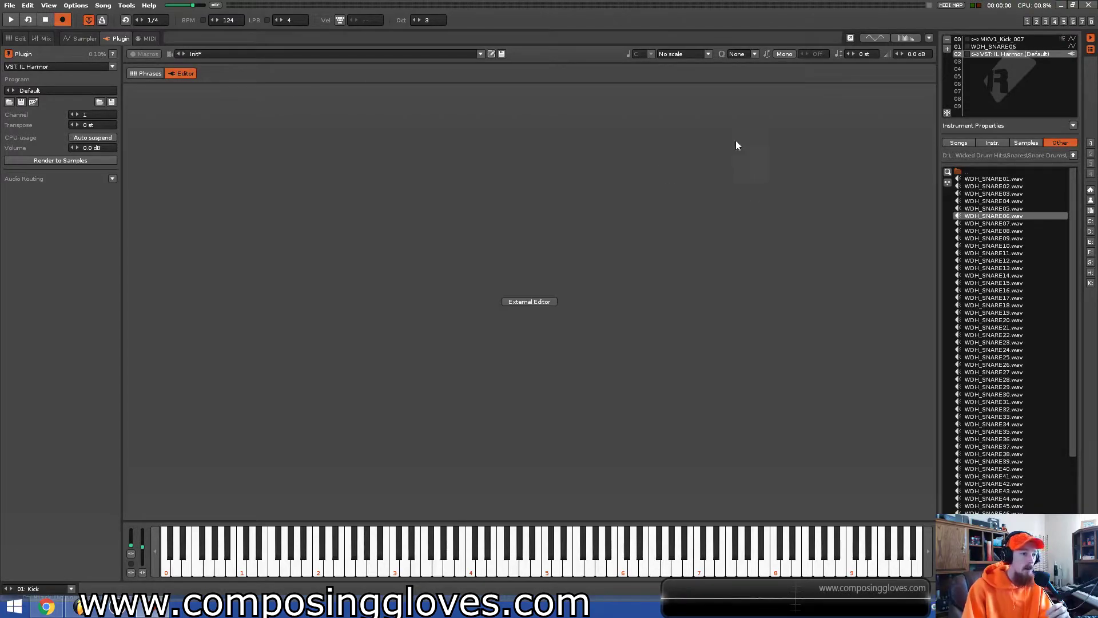
View the MIDI in and out monitors, revisit the sampler and mixer views, and return to the pattern editor.
left_click(150, 39)
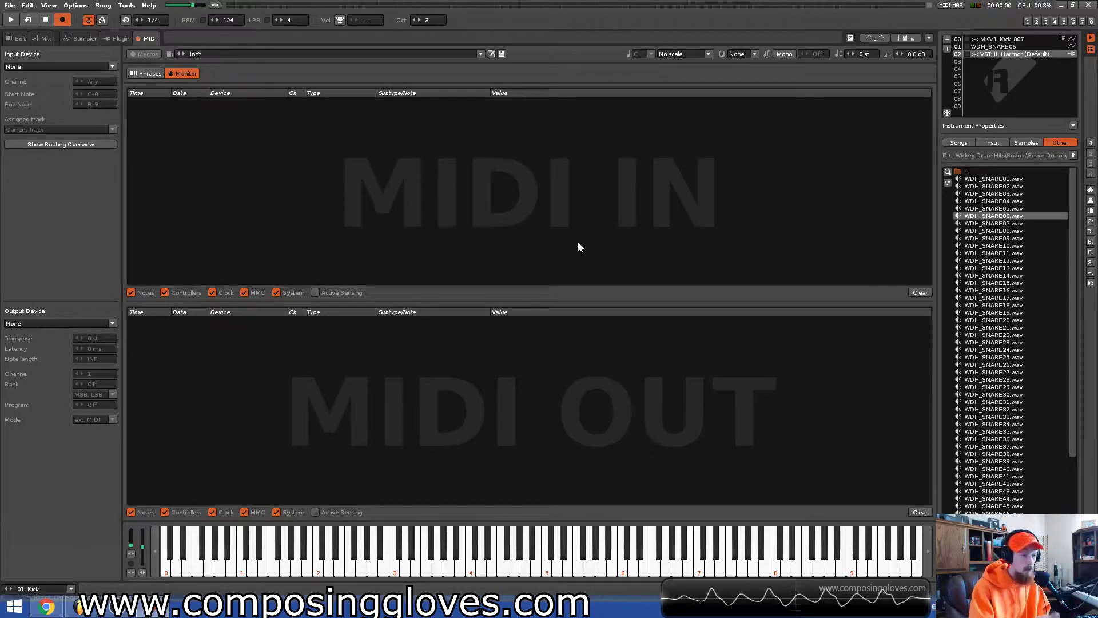
left_click(87, 38)
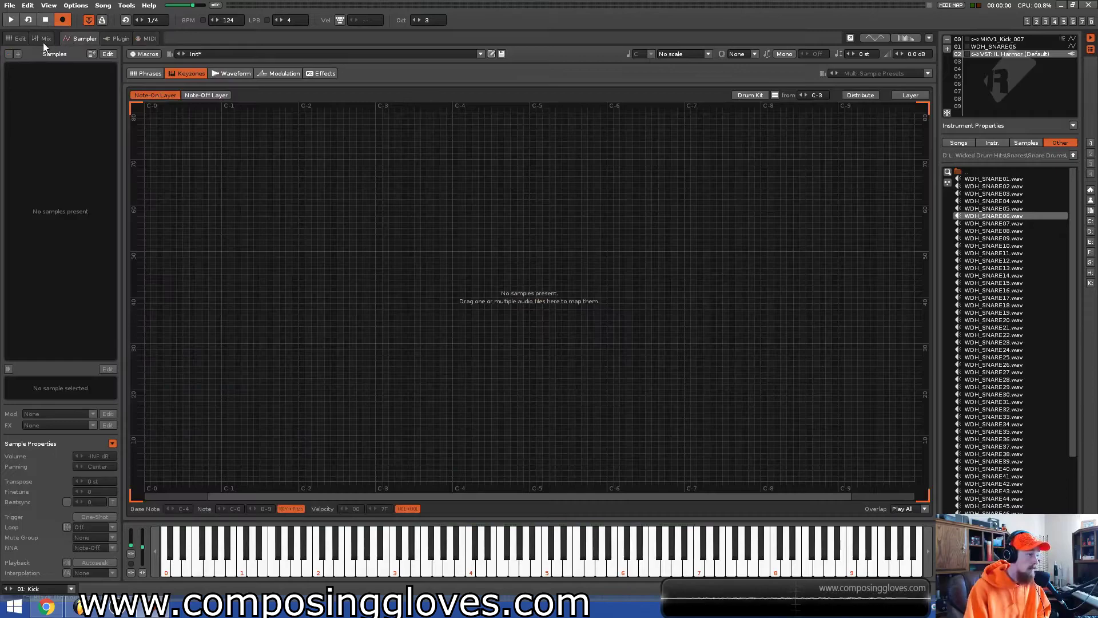
left_click(44, 38)
left_click(17, 39)
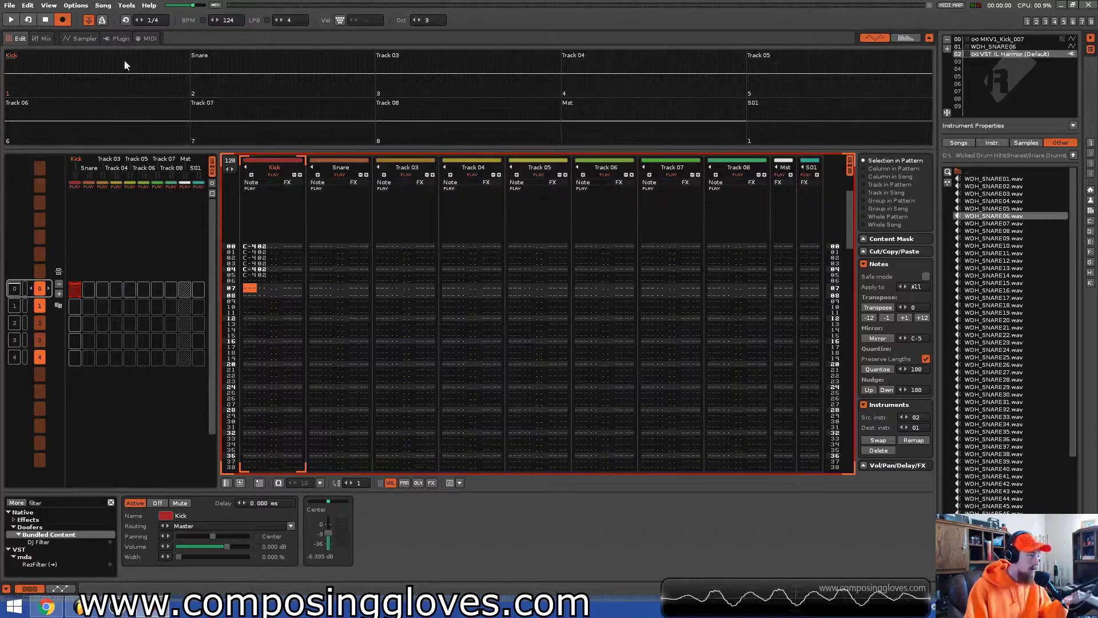
left_click(79, 40)
left_click(20, 39)
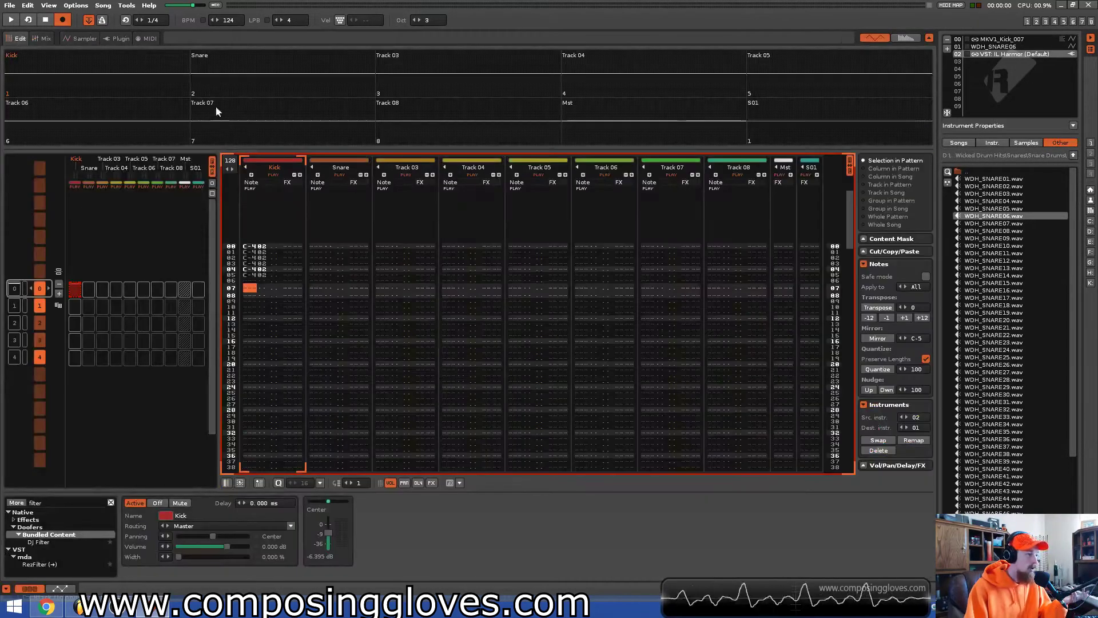